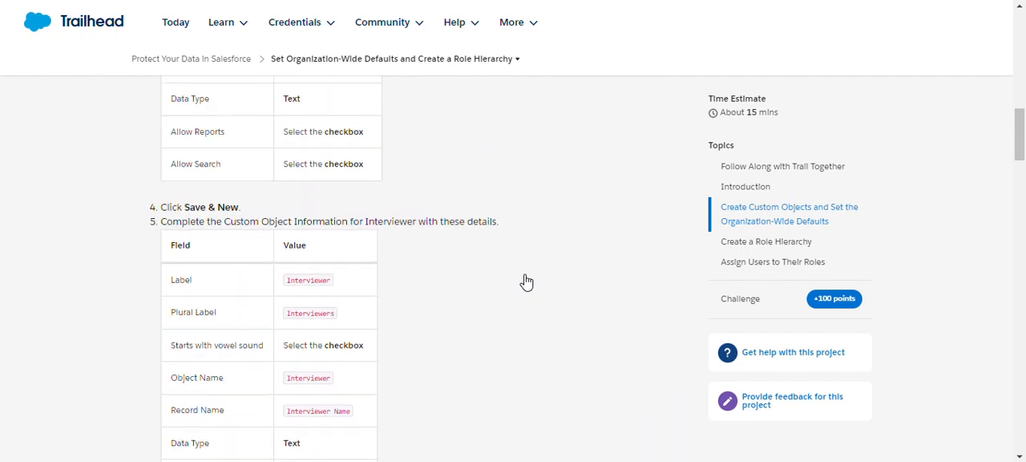
scroll(524, 241, "down", 10)
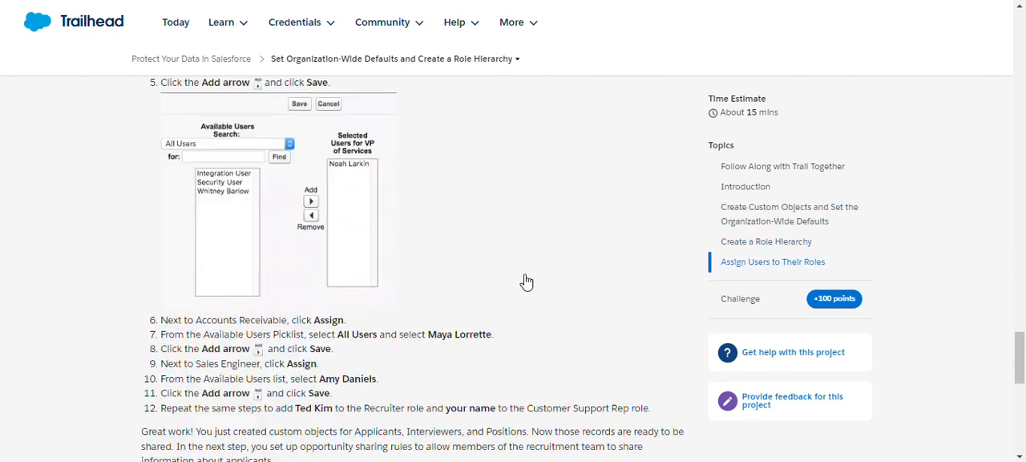
- Review the Trailhead project instructions through to the Verify Step section and launch the hands-on org
scroll(524, 280, "up", 1)
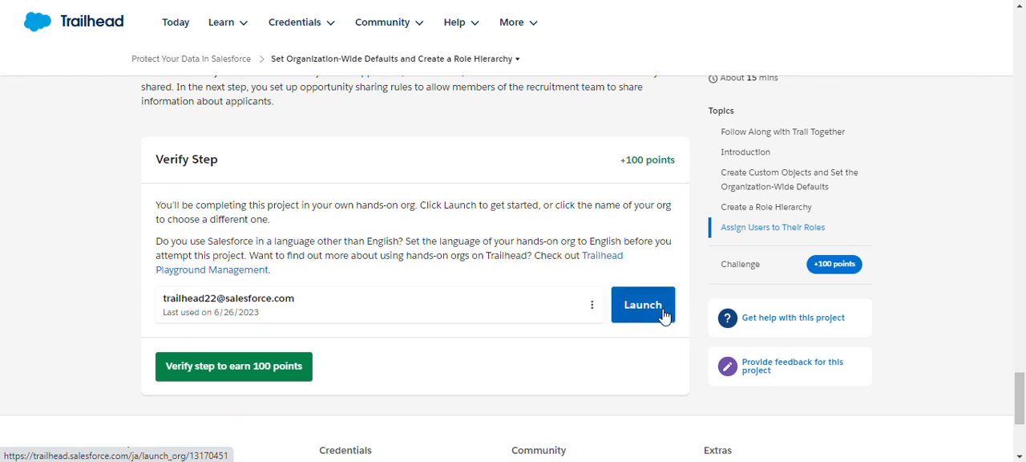
scroll(483, 234, "up", 8)
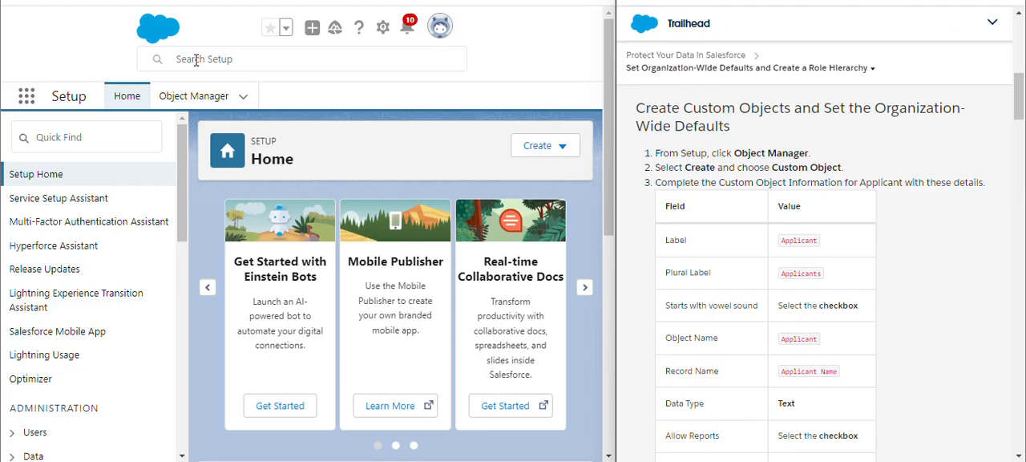
- Go to the Object Manager, dismiss the record pages tip and start creating a new custom object
left_click(176, 100)
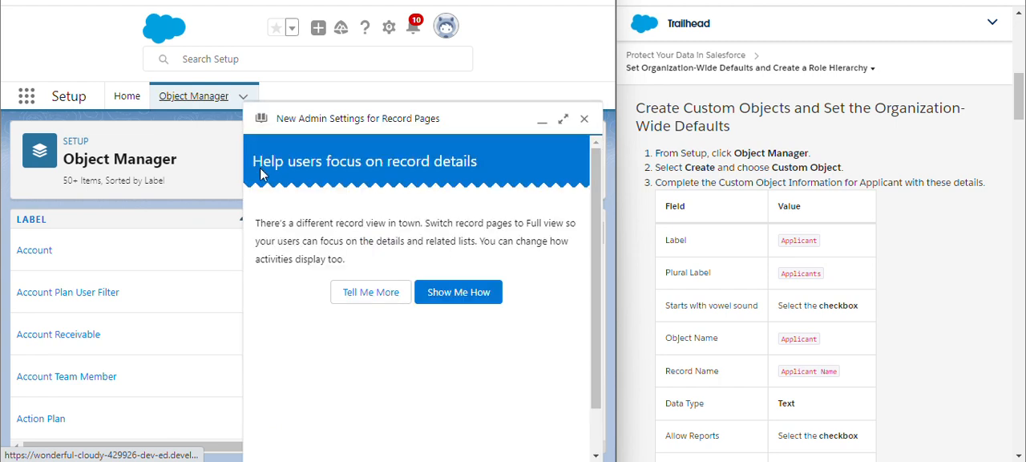
left_click(583, 118)
left_click(544, 151)
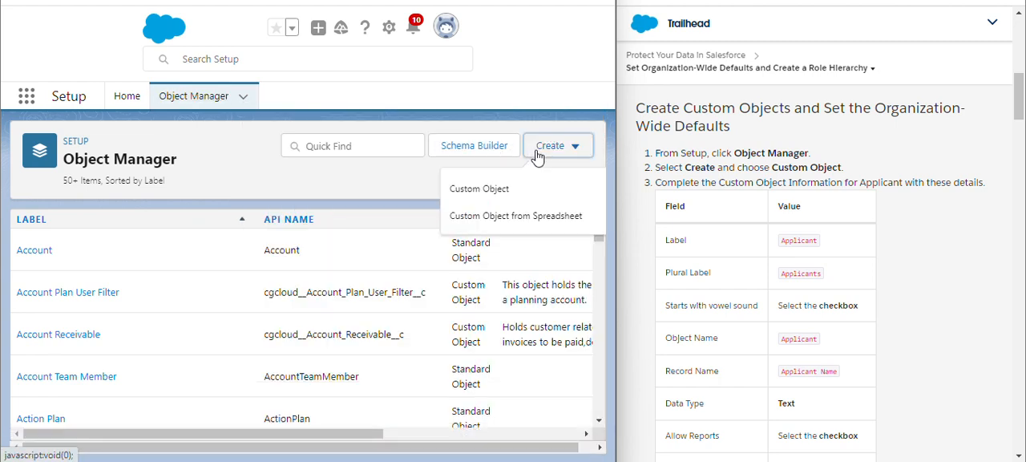
left_click(480, 189)
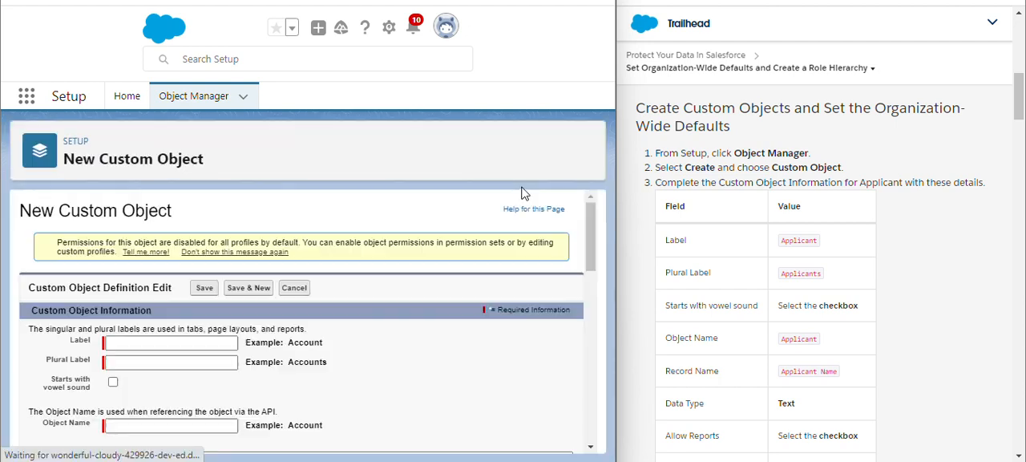
- Enter Applicant as the new custom object's label, copied from the instructions, so the object name fills in
scroll(437, 224, "down", 3)
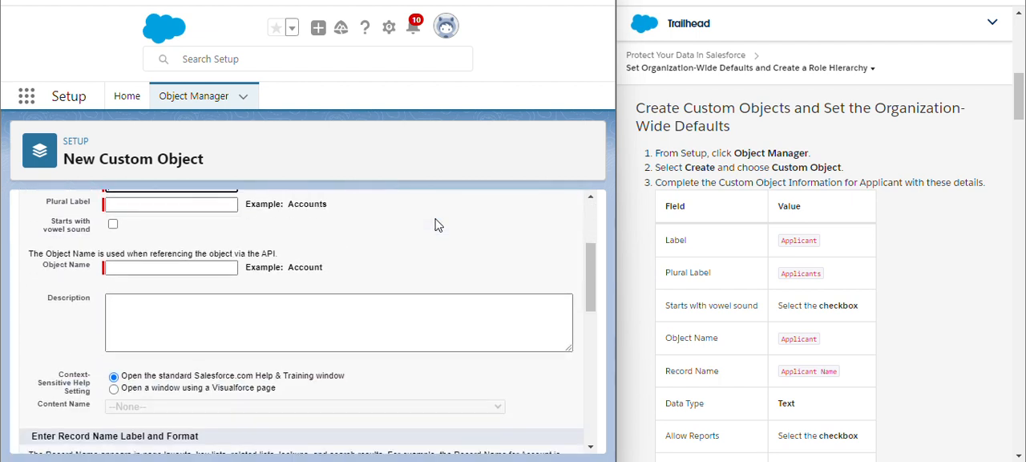
scroll(437, 224, "up", 2)
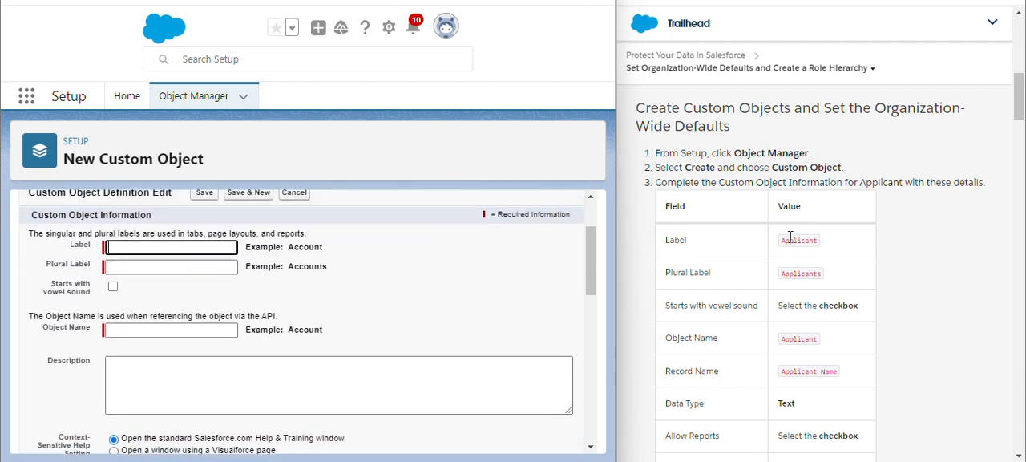
left_click_drag(781, 241, 844, 245)
key("ctrl+c")
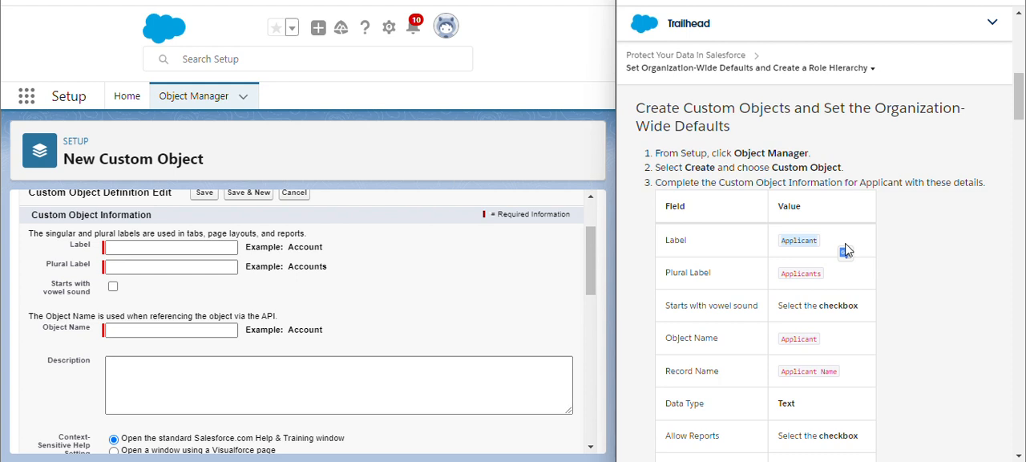
left_click(211, 247)
key("ctrl+v")
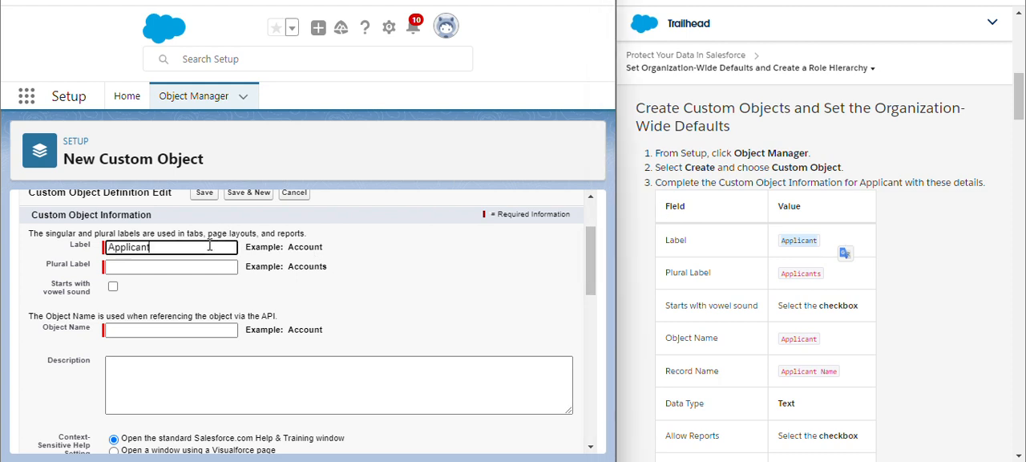
left_click(416, 275)
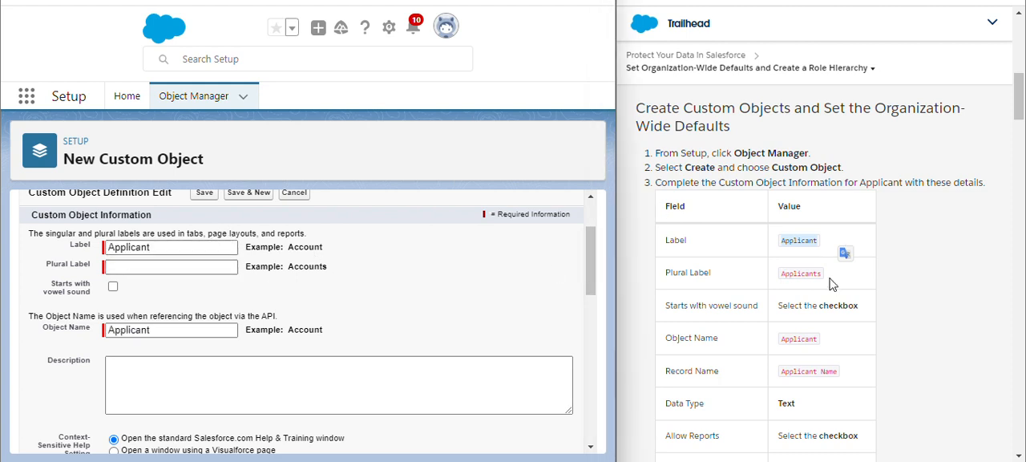
- Set the plural label to Applicants and mark the label as starting with a vowel sound
left_click_drag(783, 275, 833, 281)
key("ctrl+c")
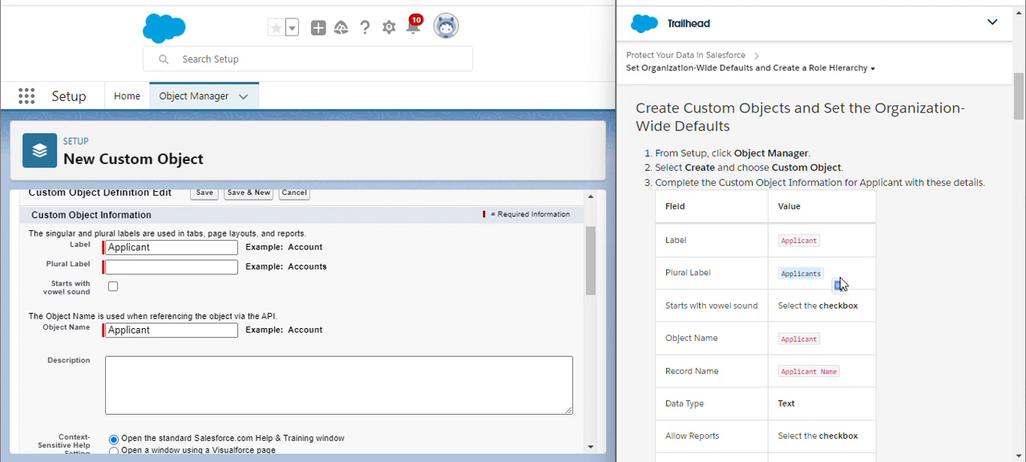
left_click(228, 265)
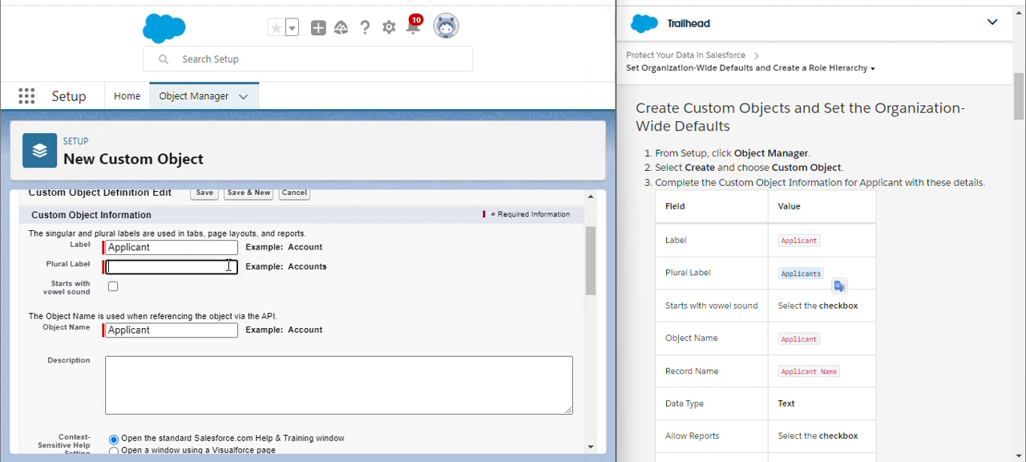
key("ctrl+v")
left_click(384, 309)
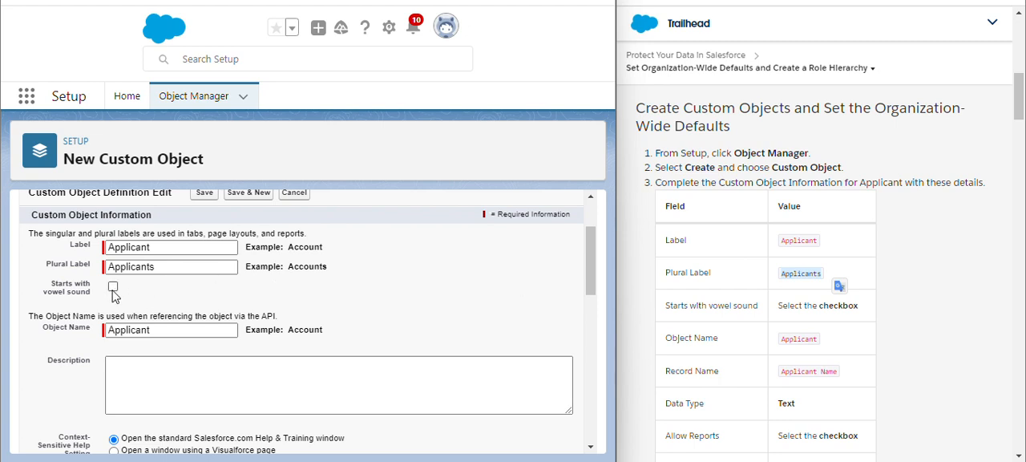
scroll(469, 287, "down", 1)
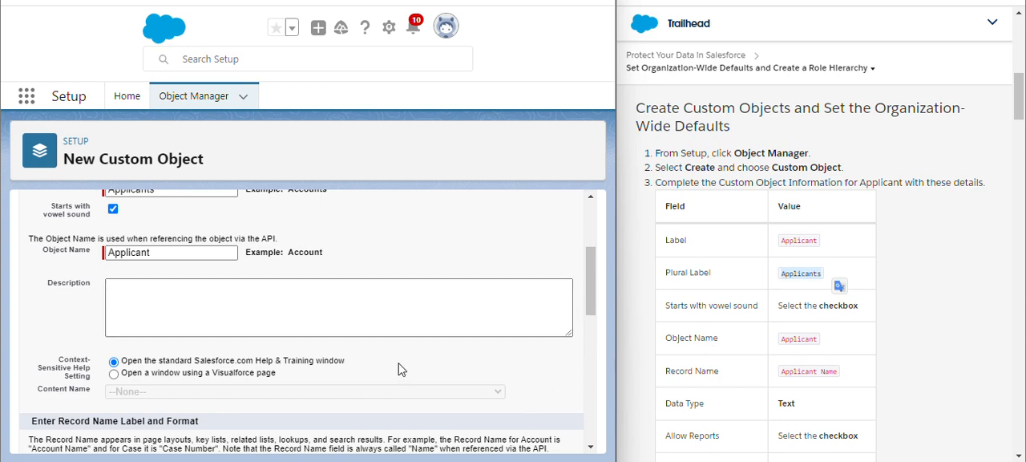
- Enable Allow Reports in the optional features of the Applicant object
scroll(401, 369, "down", 2)
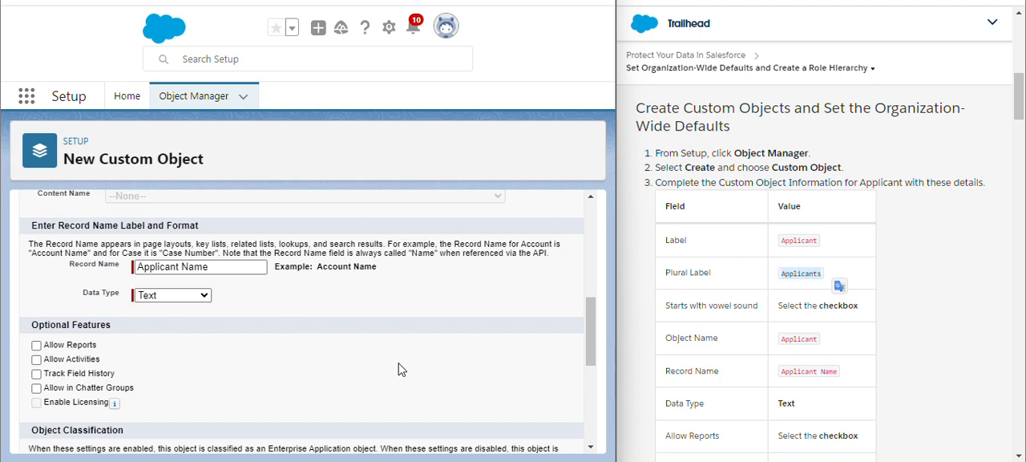
scroll(401, 369, "up", 2)
scroll(401, 369, "down", 2)
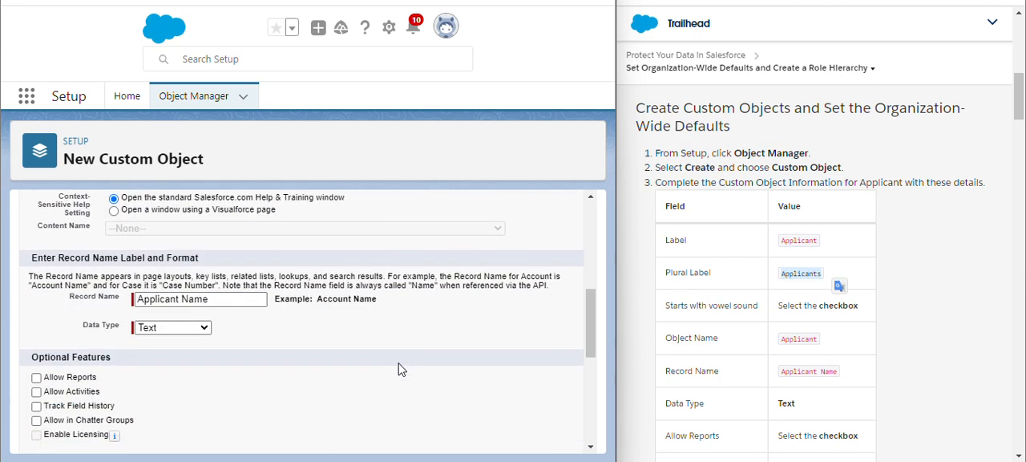
scroll(401, 369, "down", 1)
scroll(401, 369, "down", 2)
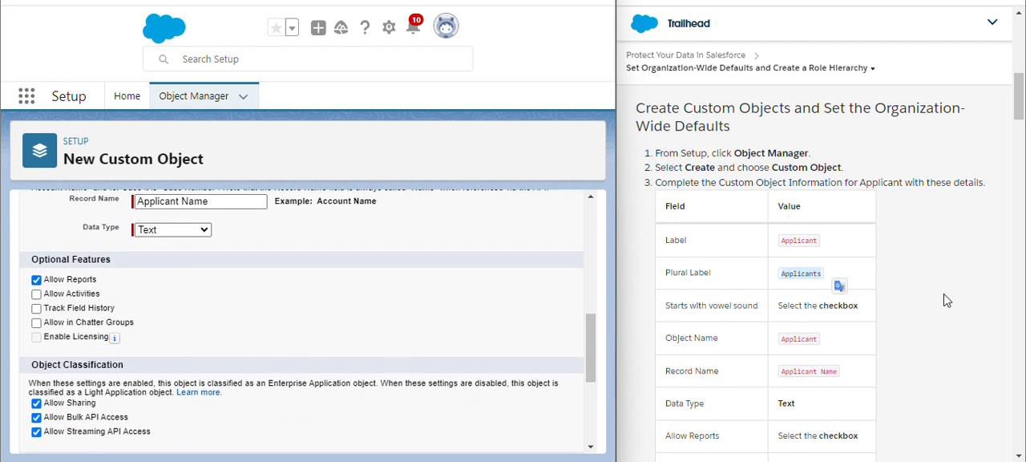
- Enable Allow Search for the Applicant object and try to save it and continue with a new one
scroll(946, 300, "down", 3)
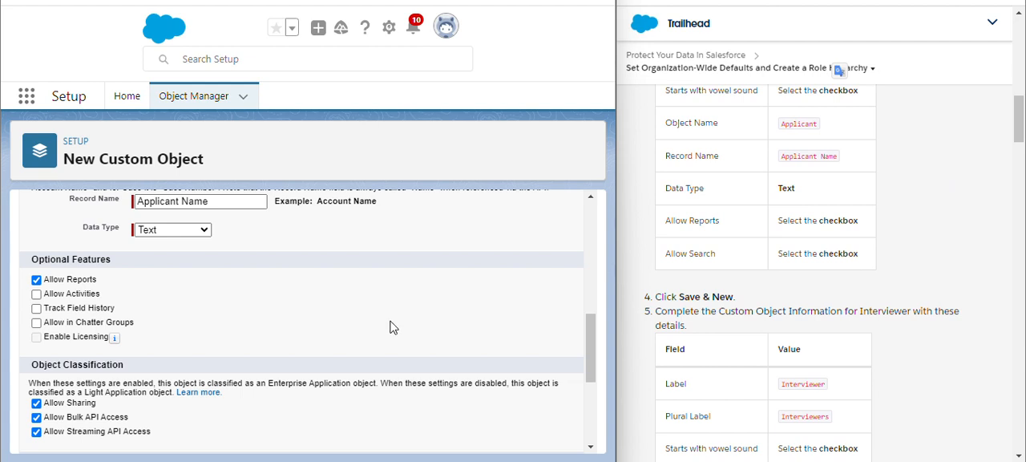
scroll(393, 325, "down", 3)
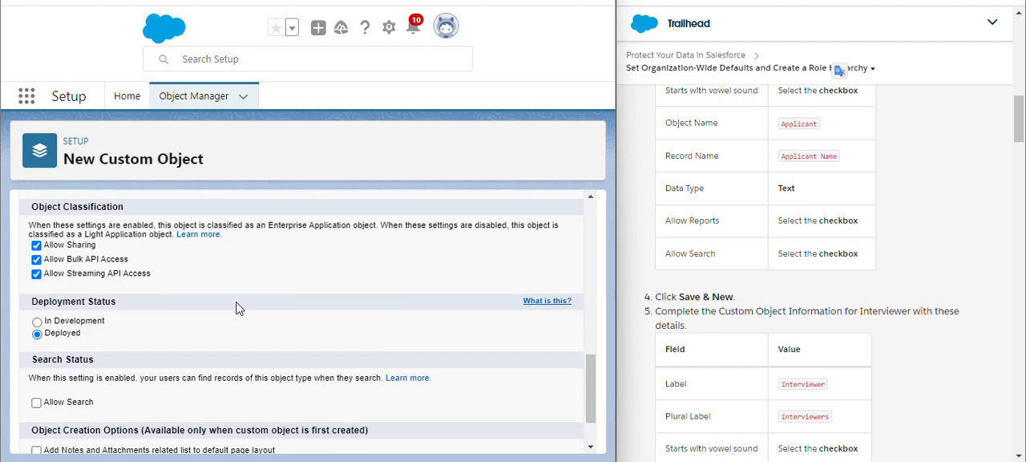
left_click(48, 402)
scroll(285, 352, "down", 2)
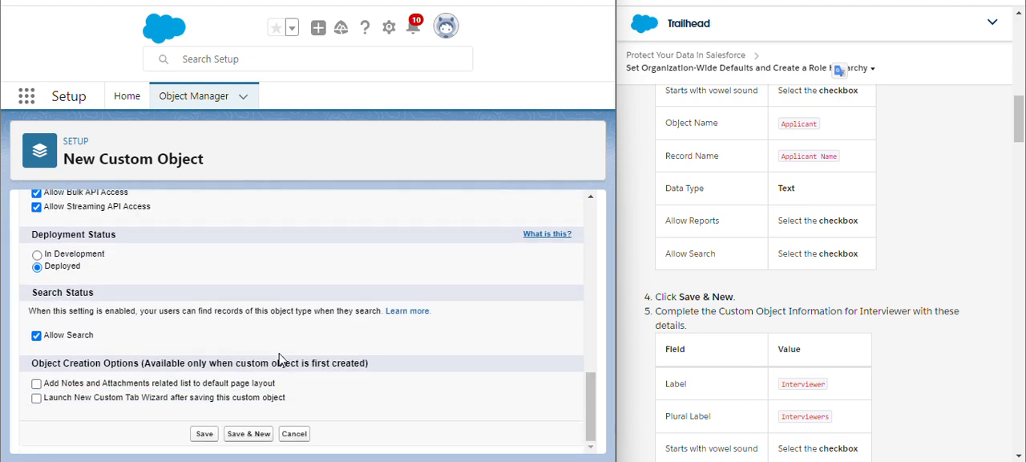
left_click(244, 436)
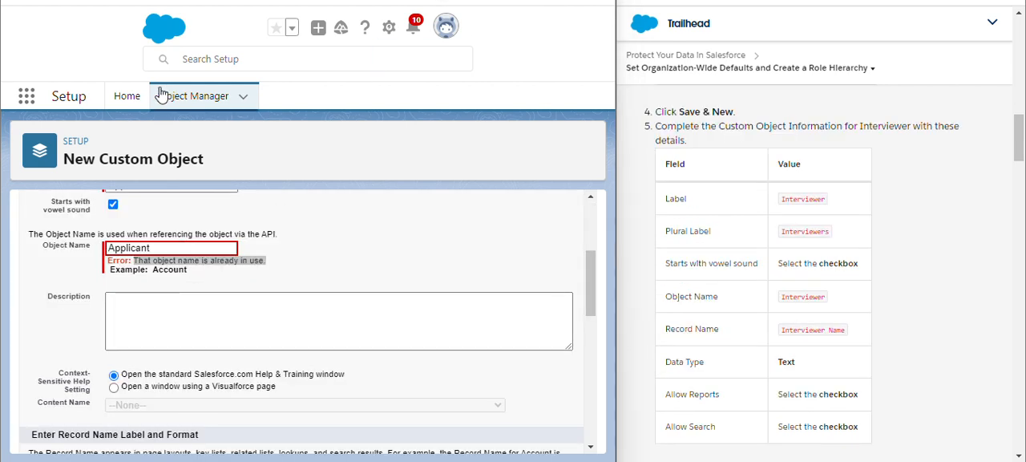
- Return to the Object Manager list and search for the Applicant object with "app"
left_click(184, 99)
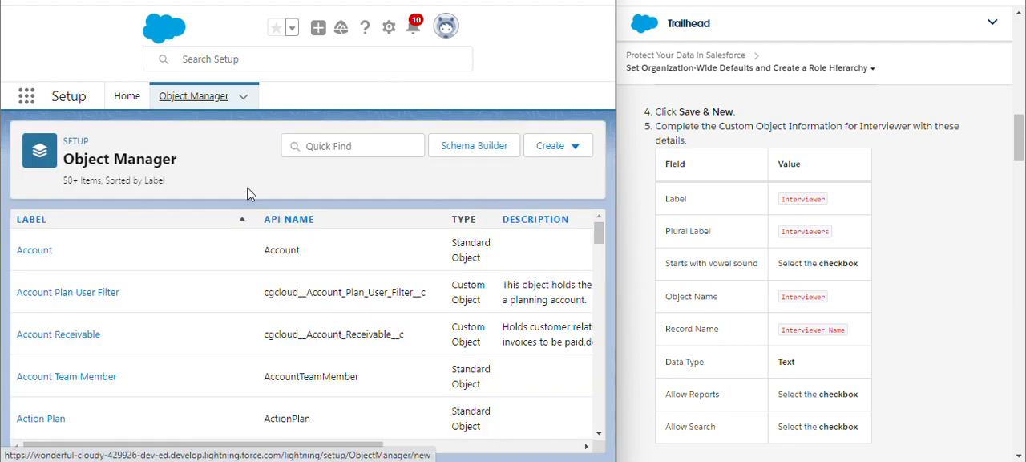
left_click(347, 144)
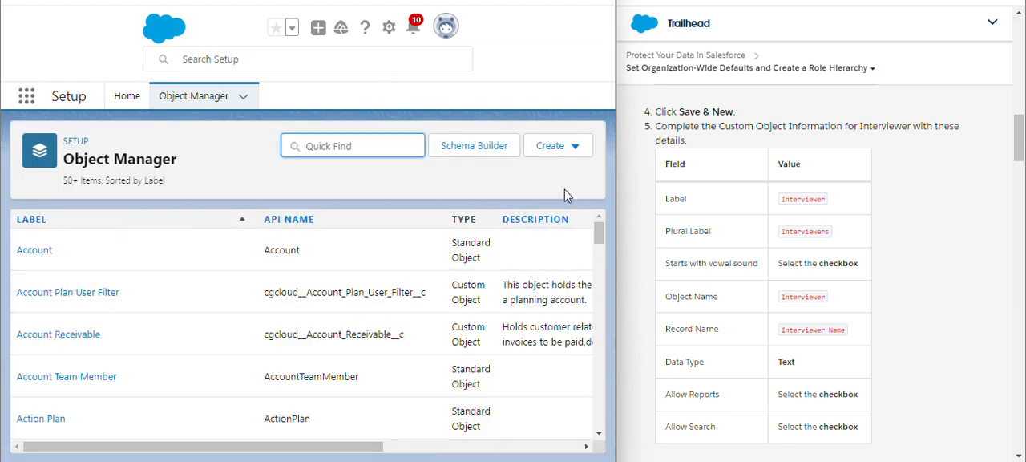
scroll(924, 183, "up", 1)
scroll(922, 184, "up", 3)
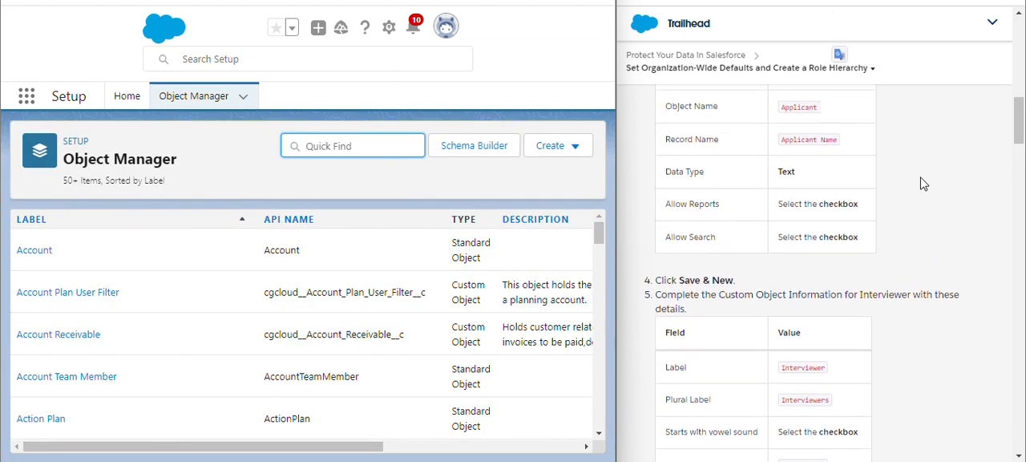
type("app")
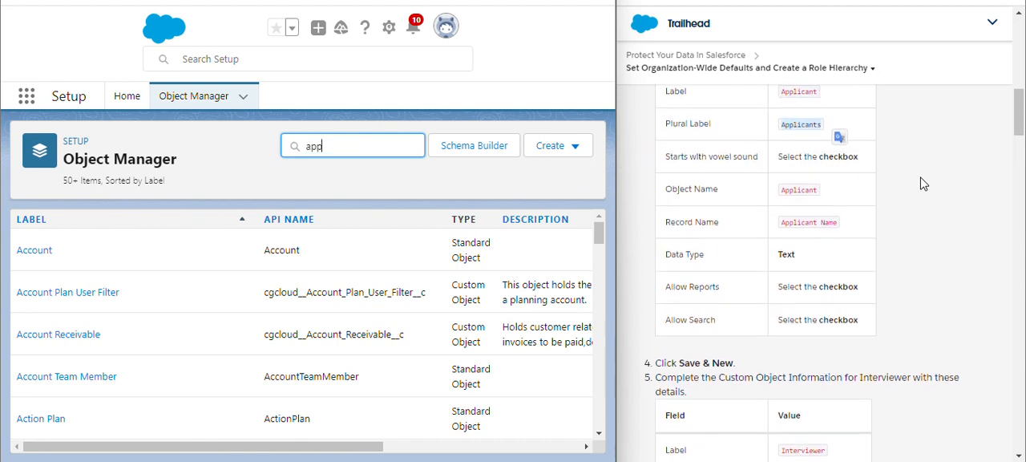
type("k")
key("BackSpace")
type("l")
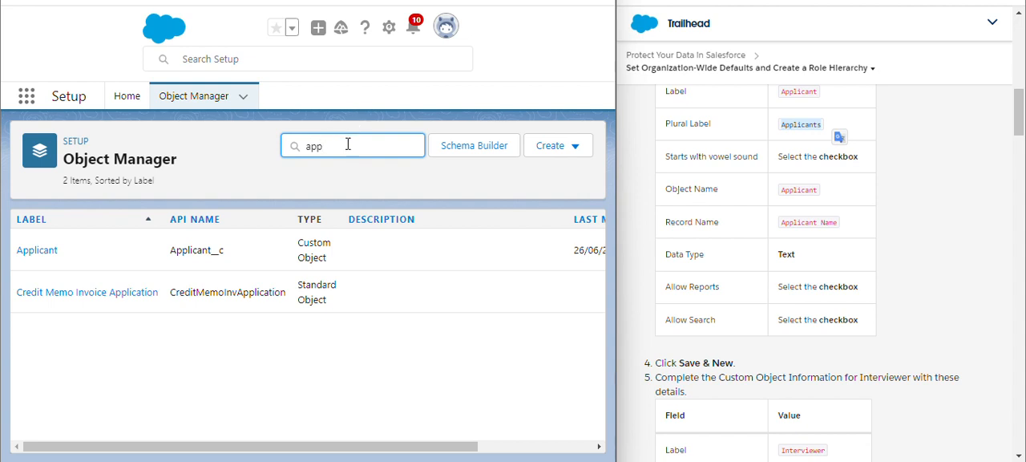
- Replace the object search with "inter" to look for the Interviewer object
key("BackSpace")
key("BackSpace")
type("int")
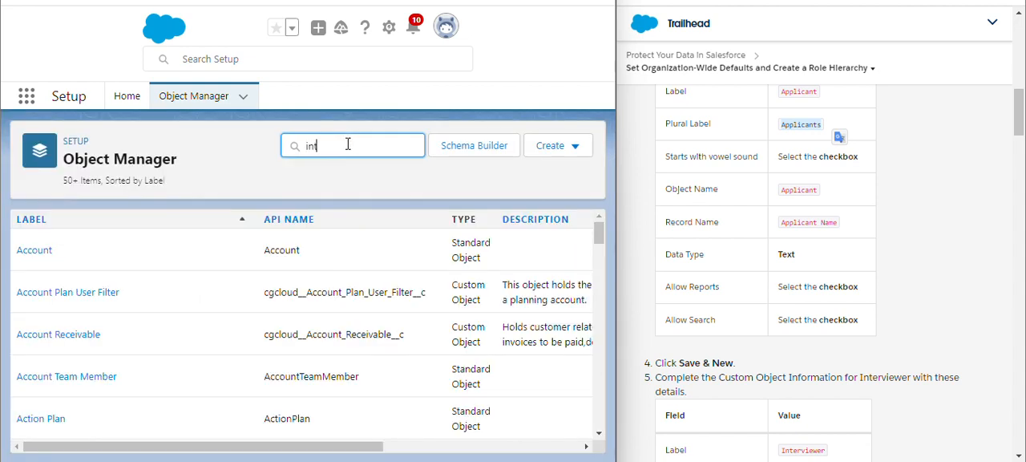
type("er")
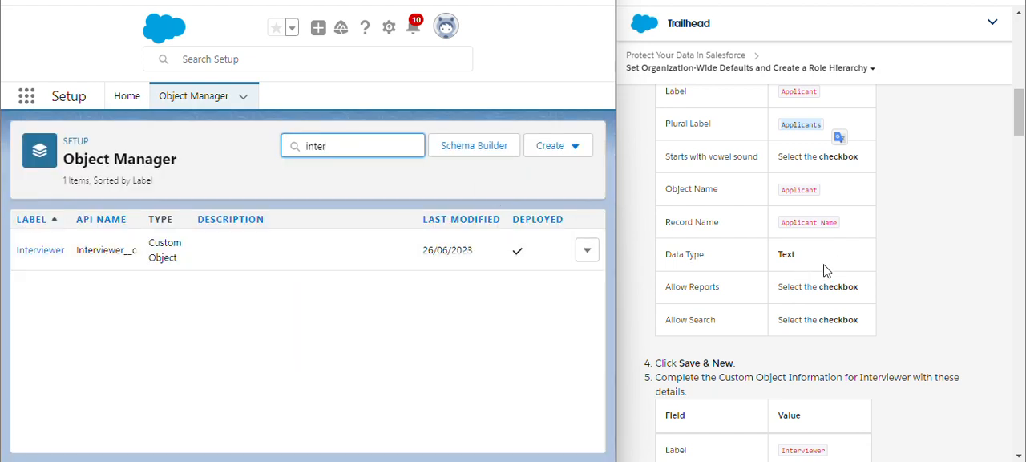
- Search the objects for Position with "posit" and consult the instructions for creating its status field
scroll(826, 270, "down", 2)
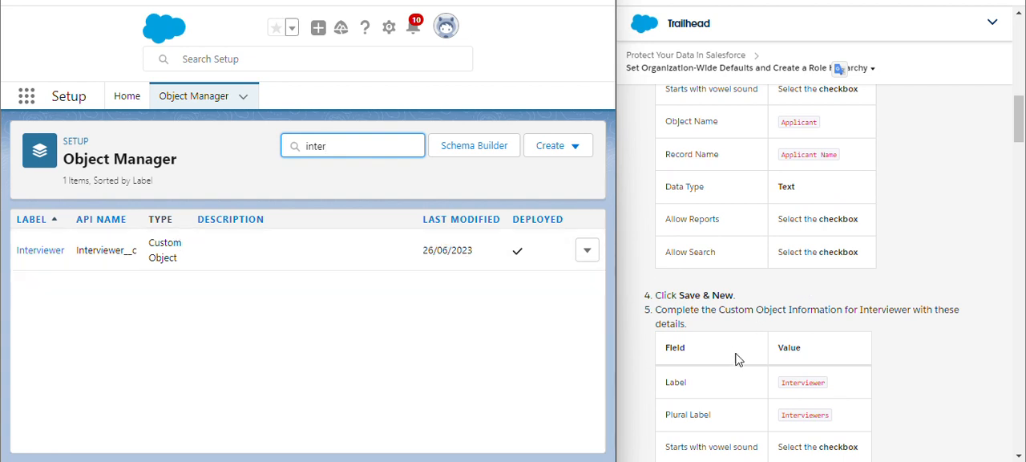
scroll(739, 359, "down", 5)
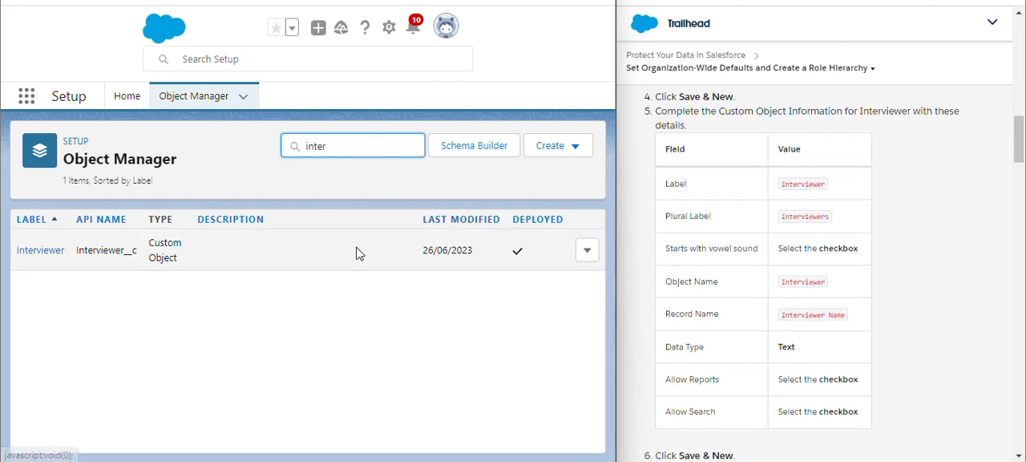
scroll(826, 273, "down", 7)
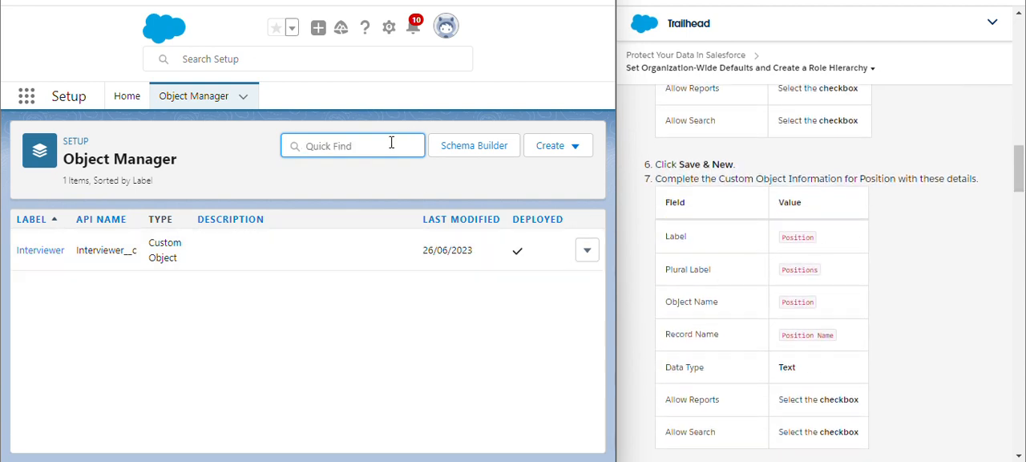
type("ps")
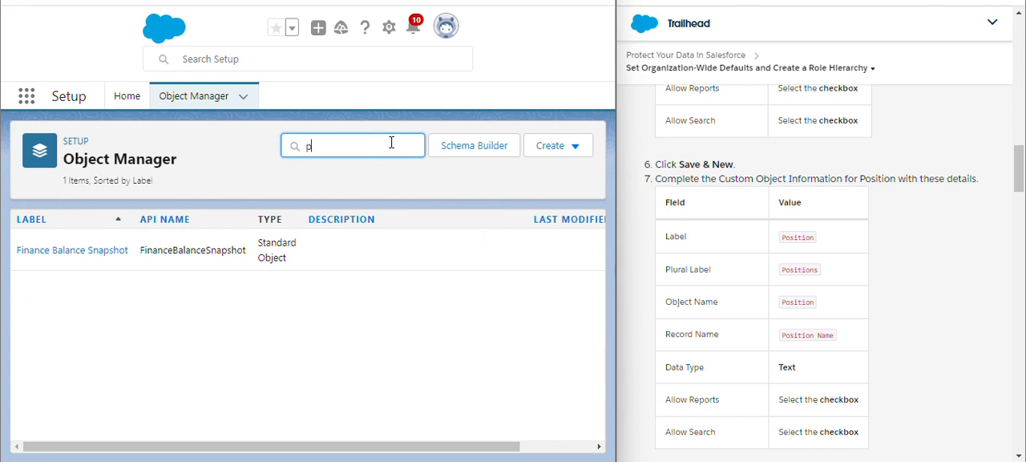
type("osit")
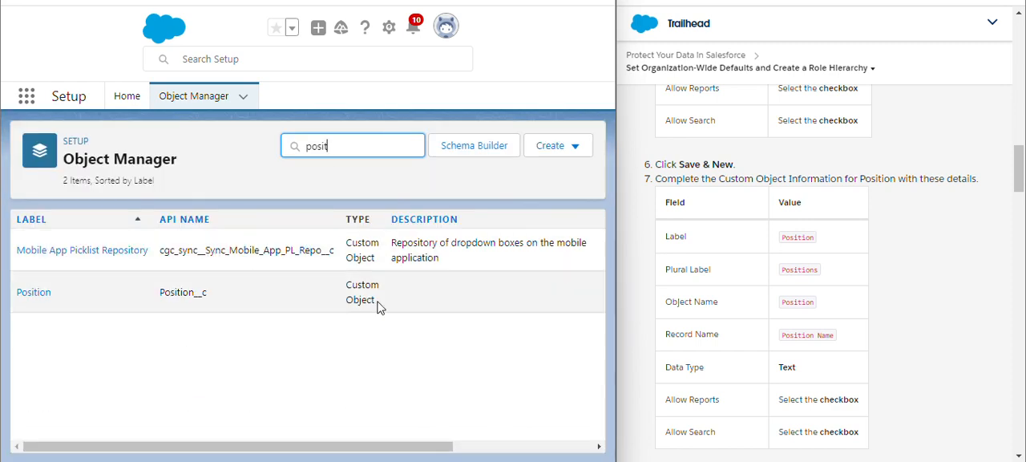
scroll(812, 267, "down", 2)
scroll(812, 267, "down", 2)
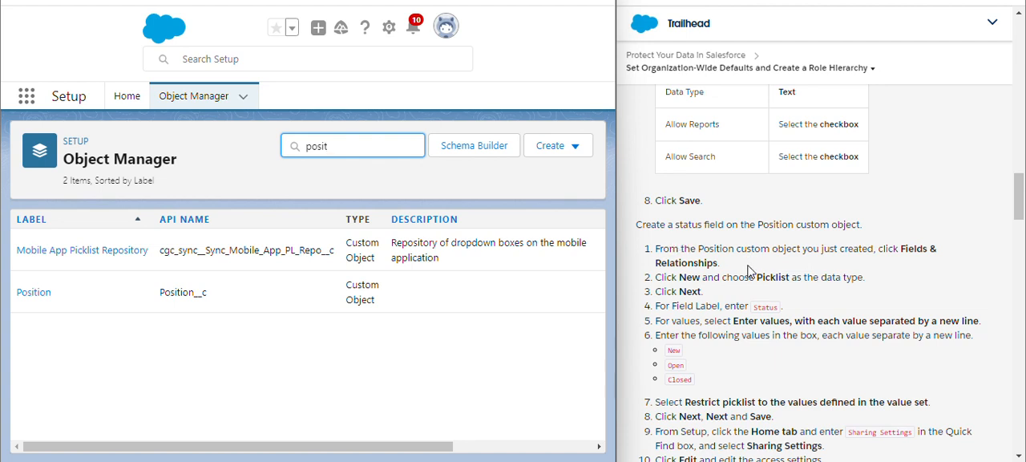
- Open the fields and relationships of the Position custom object
scroll(711, 274, "down", 2)
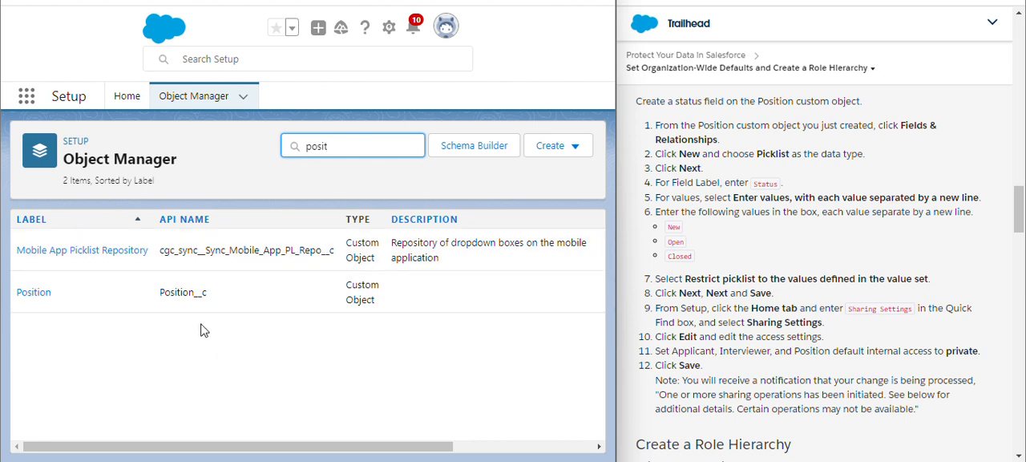
left_click(38, 293)
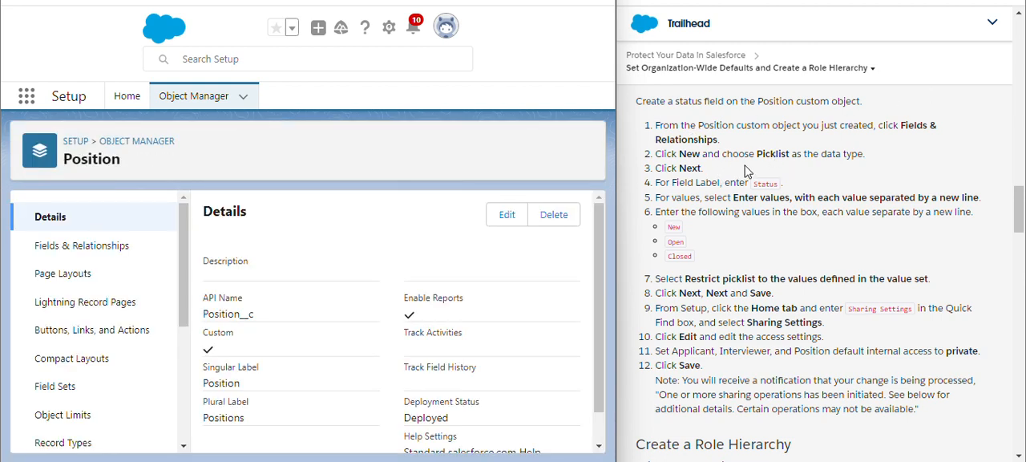
left_click(70, 247)
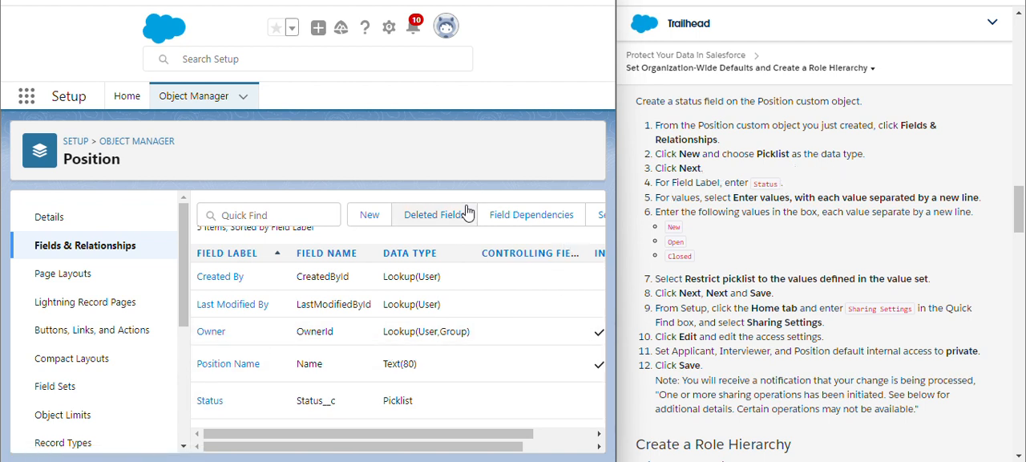
- Start a new custom field on the Position object and choose Picklist as its data type
left_click(376, 220)
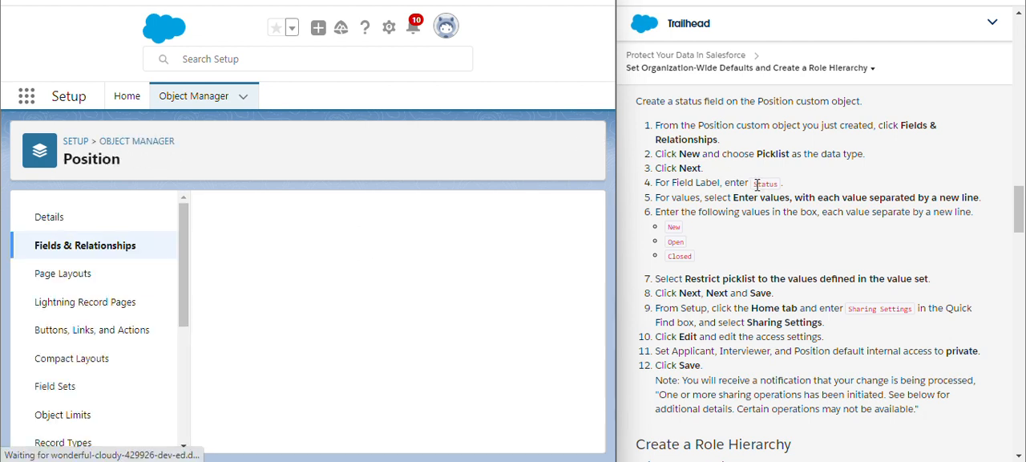
left_click_drag(757, 184, 774, 186)
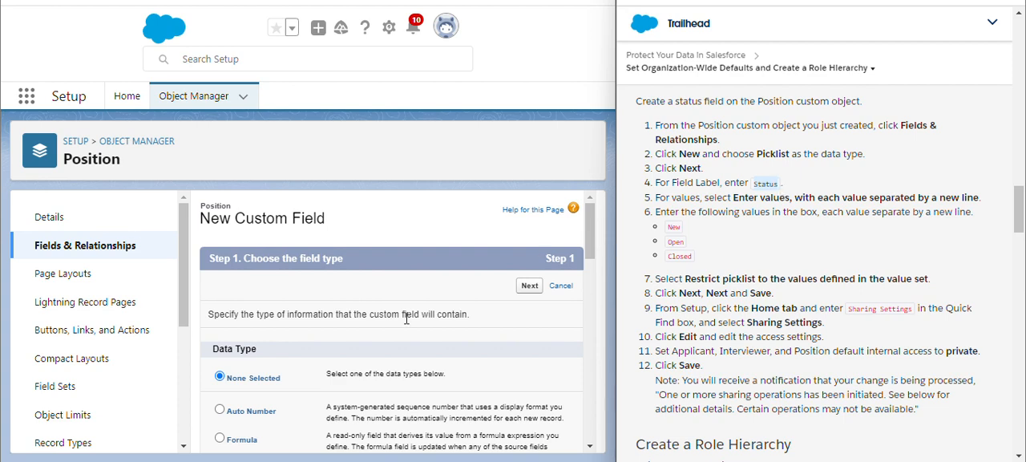
scroll(406, 318, "down", 10)
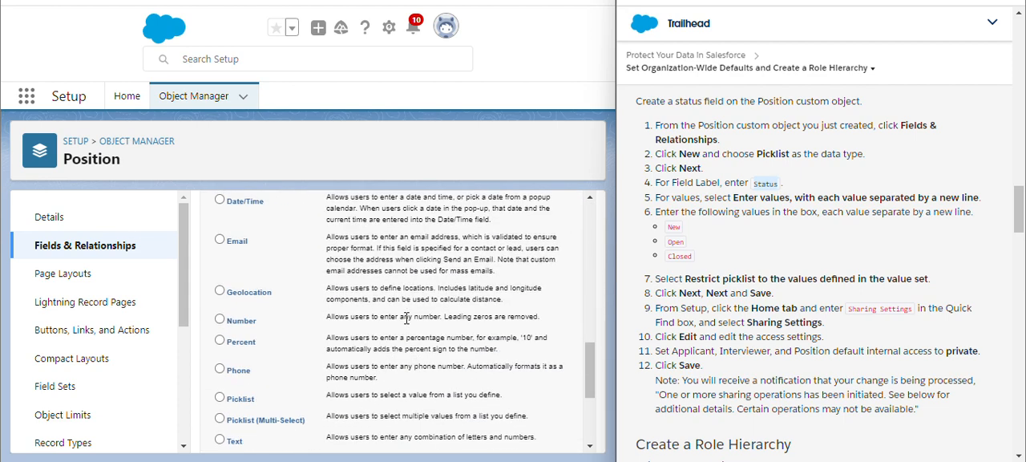
scroll(406, 318, "down", 3)
left_click(231, 358)
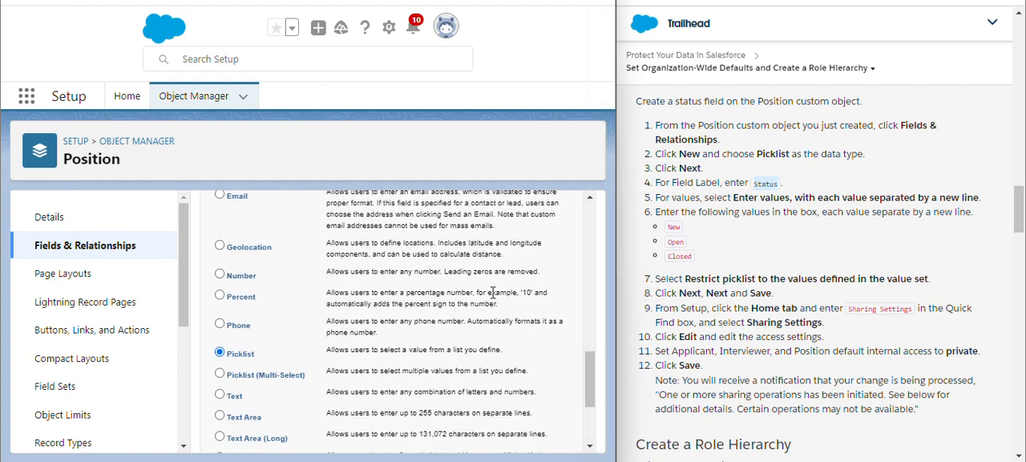
scroll(493, 293, "up", 13)
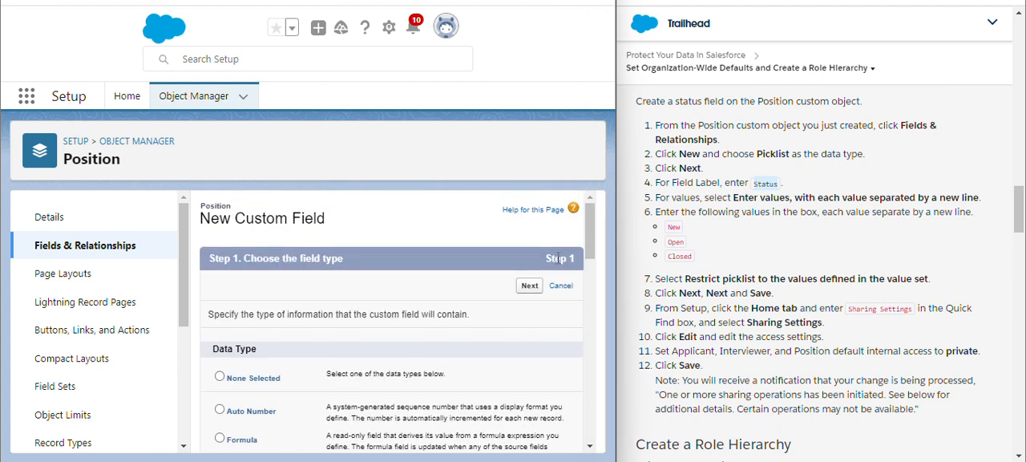
left_click(535, 290)
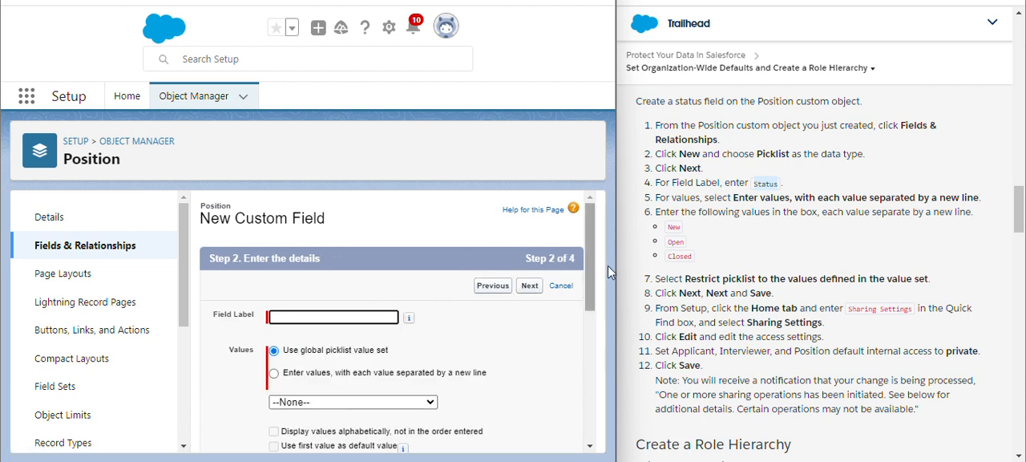
- Label the picklist field Status and enter its own values New, Open and Closed, each on a separate line
type("Status")
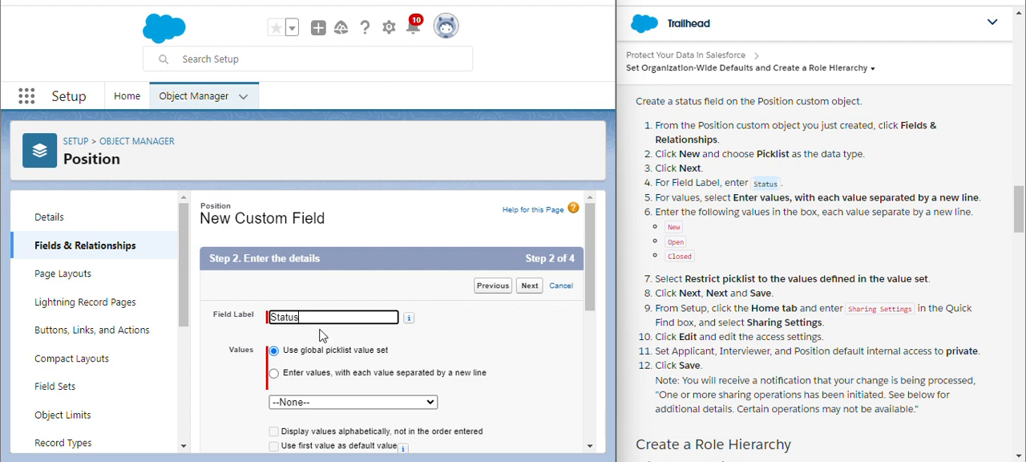
left_click(274, 373)
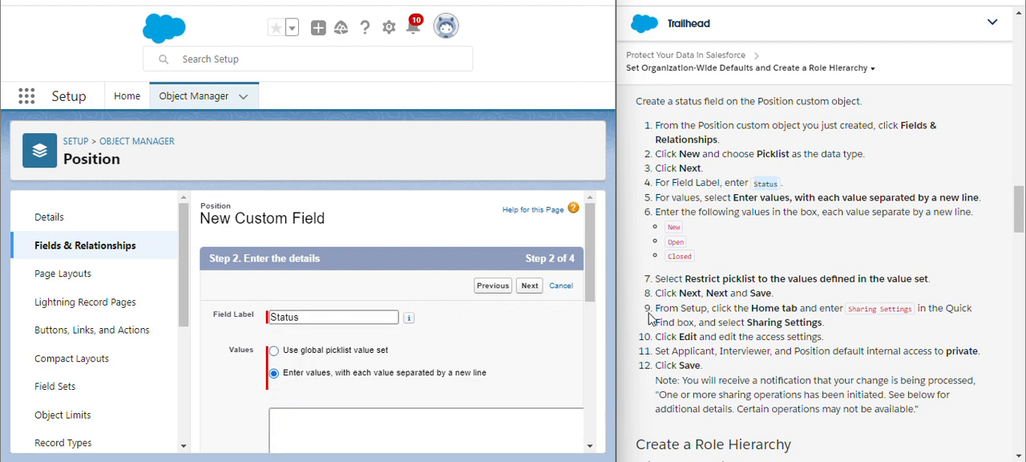
scroll(652, 313, "down", 3)
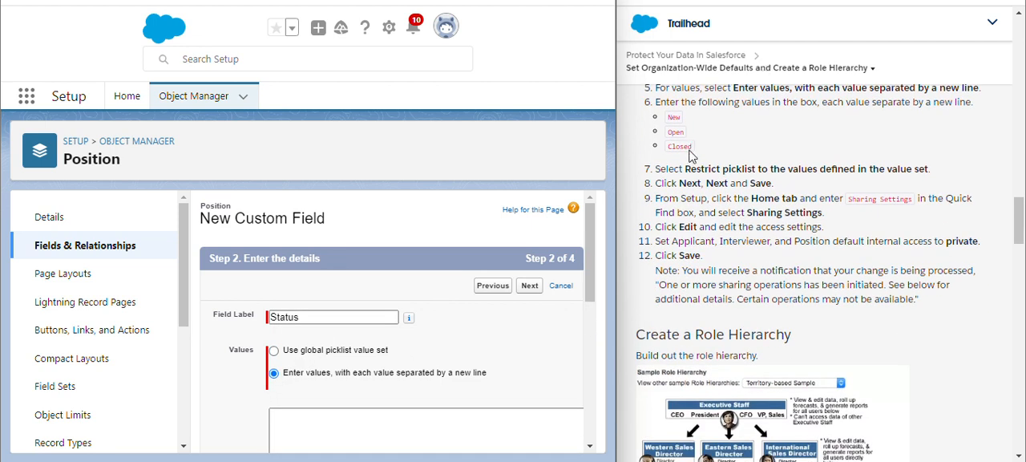
left_click_drag(696, 156, 664, 118)
key("ctrl+c")
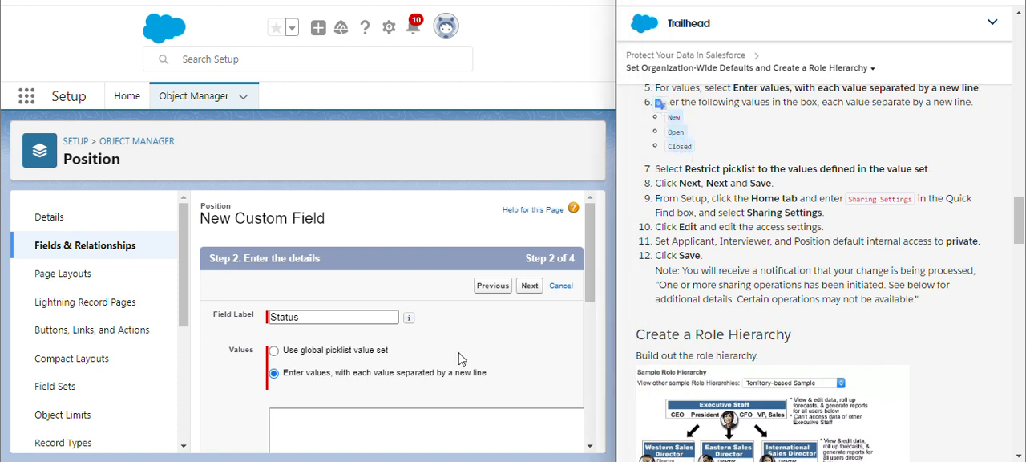
scroll(463, 359, "down", 2)
left_click(436, 307)
left_click(437, 306)
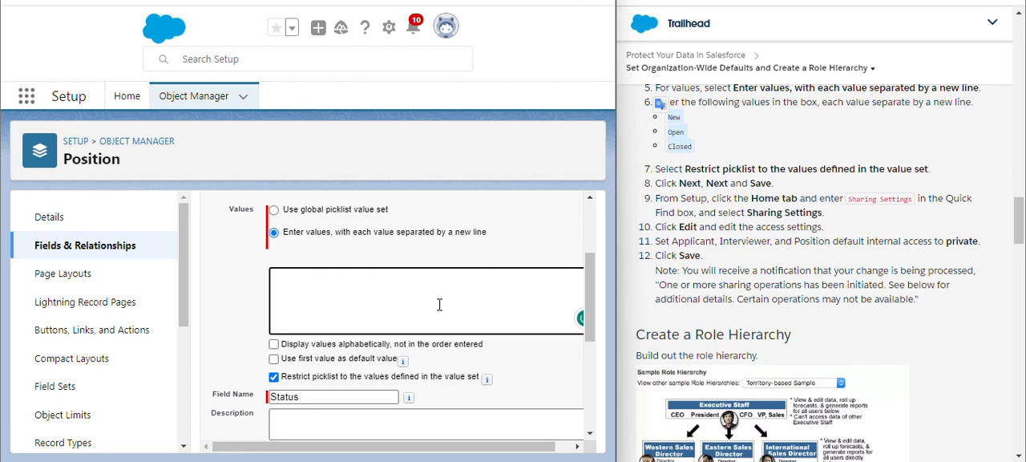
key("ctrl+v")
- Try to continue past the Status field's details, and return to the Position object's list of fields
scroll(515, 380, "down", 1)
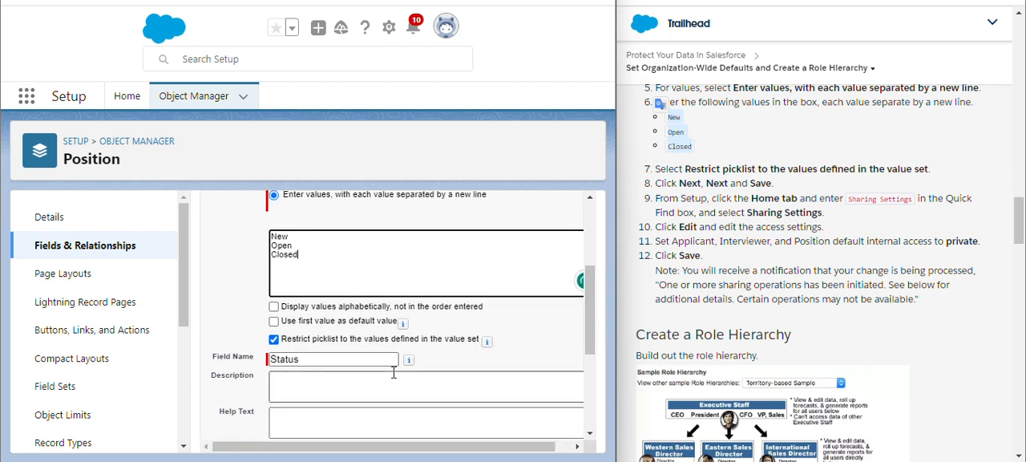
scroll(396, 385, "up", 5)
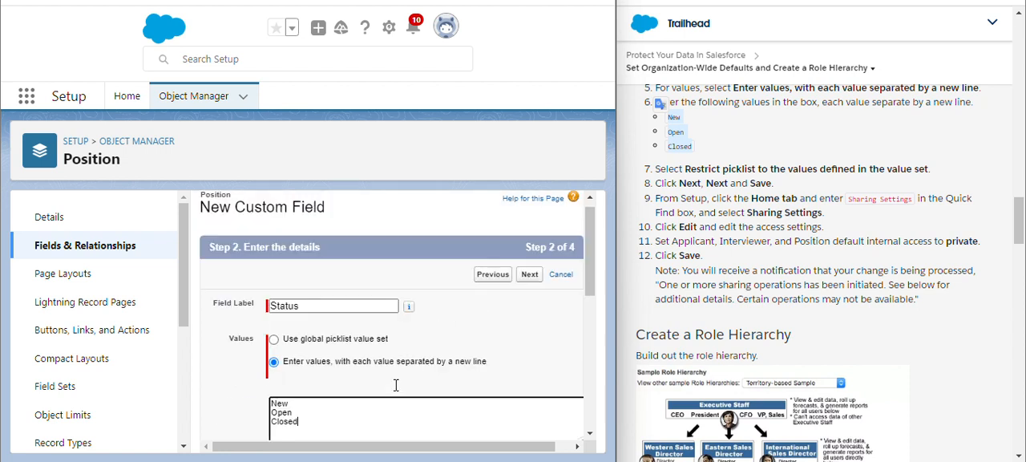
left_click(526, 289)
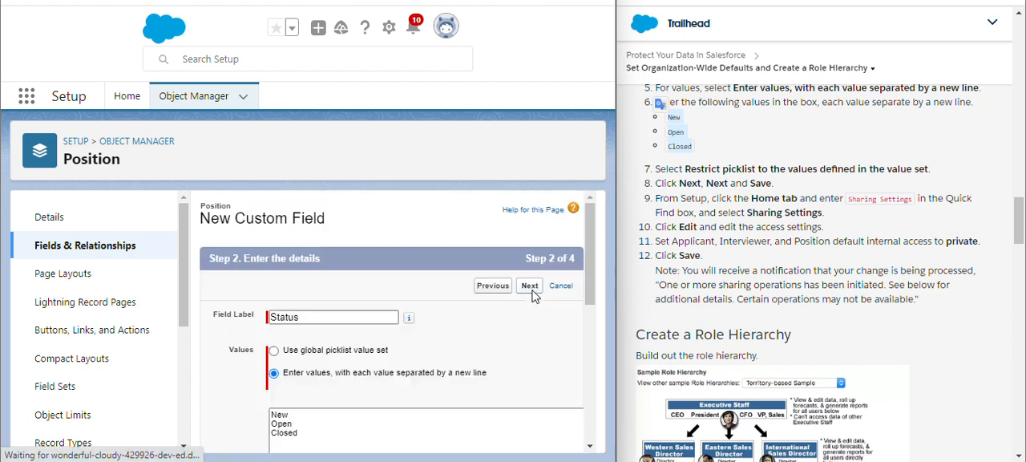
left_click(527, 288)
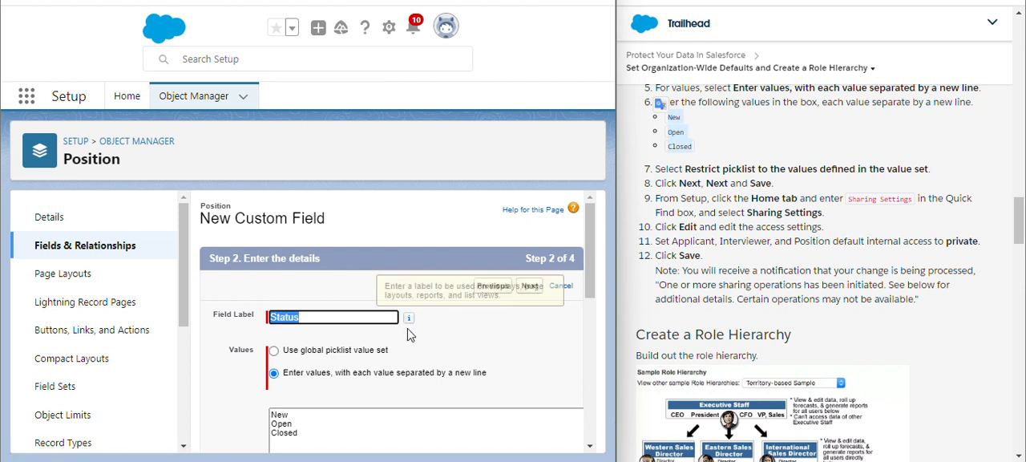
left_click(77, 254)
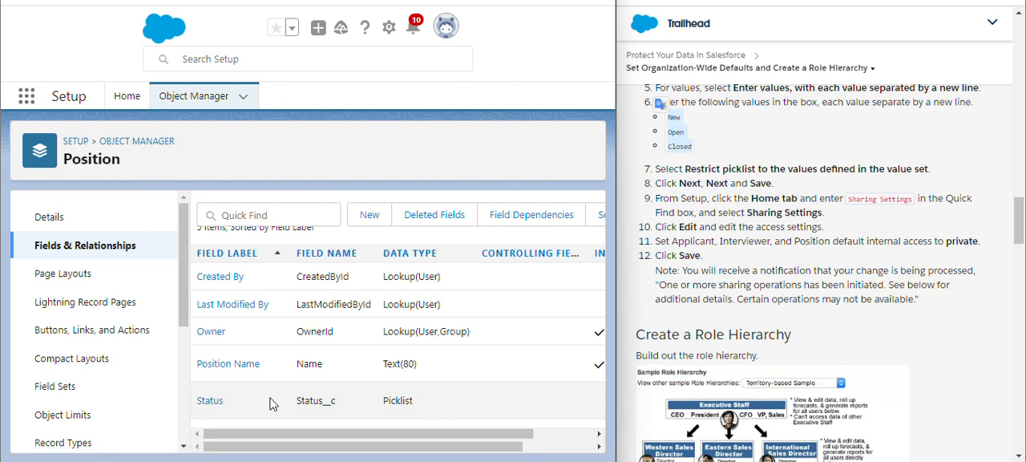
- Go to the Setup home page and get ready to search its settings
scroll(699, 250, "up", 1)
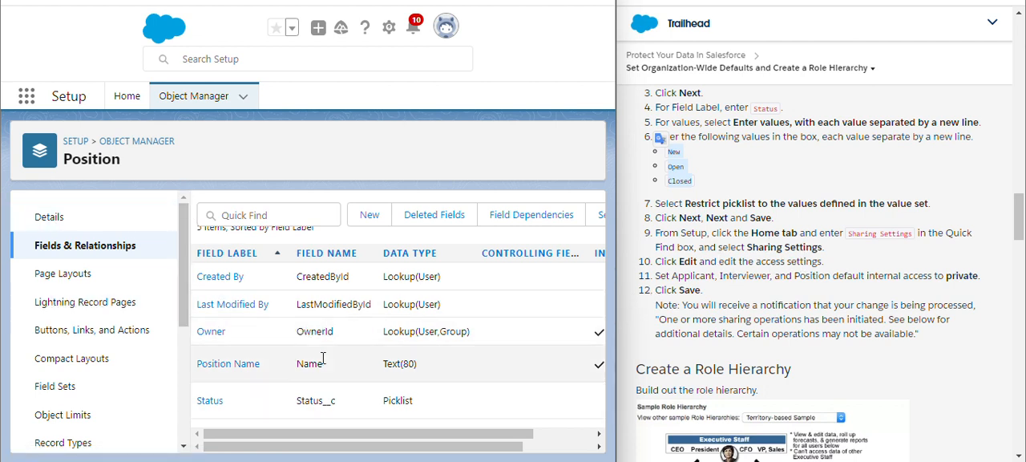
left_click(121, 99)
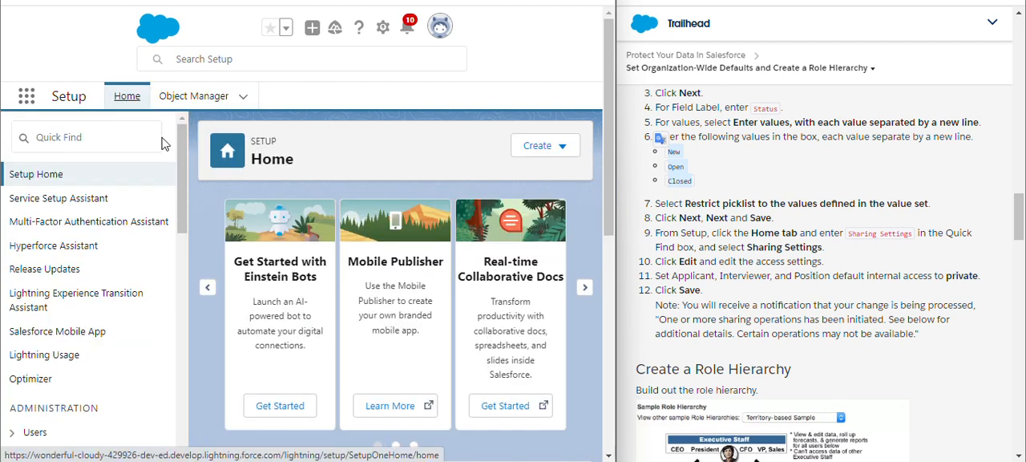
left_click(76, 137)
type("se")
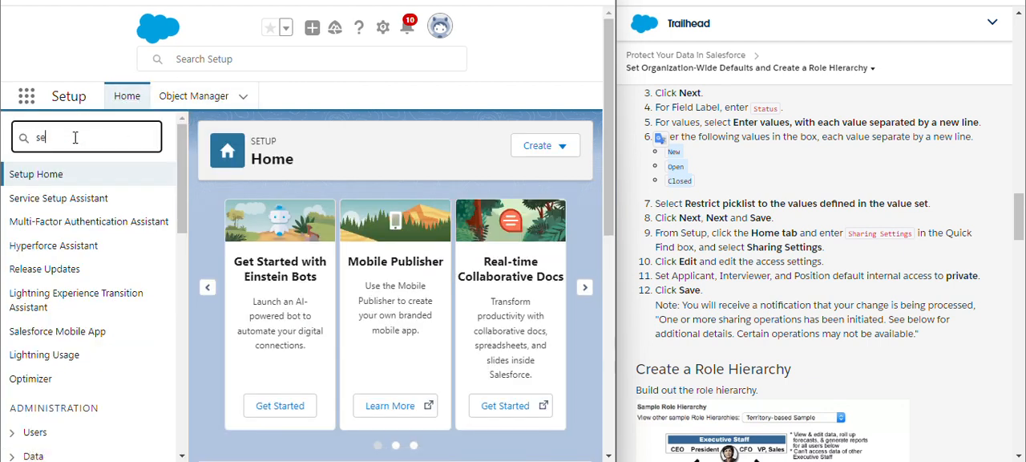
type("ar")
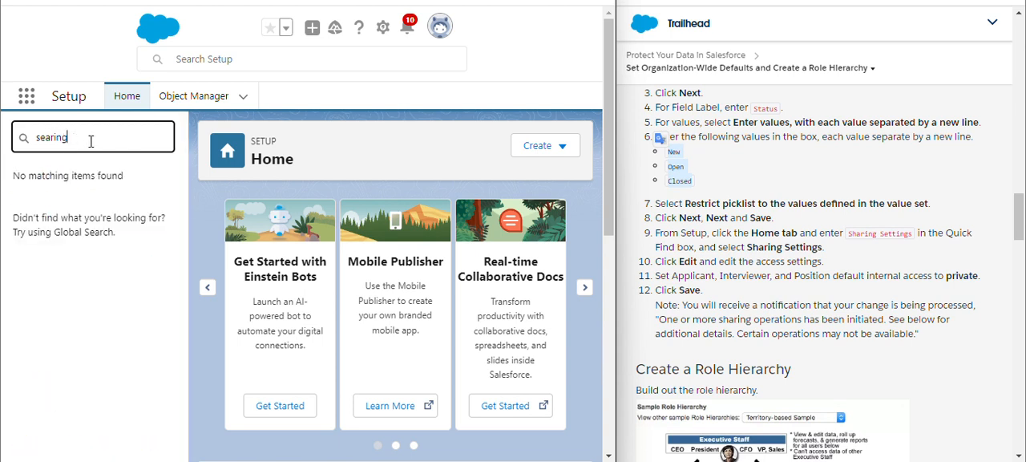
key("BackSpace")
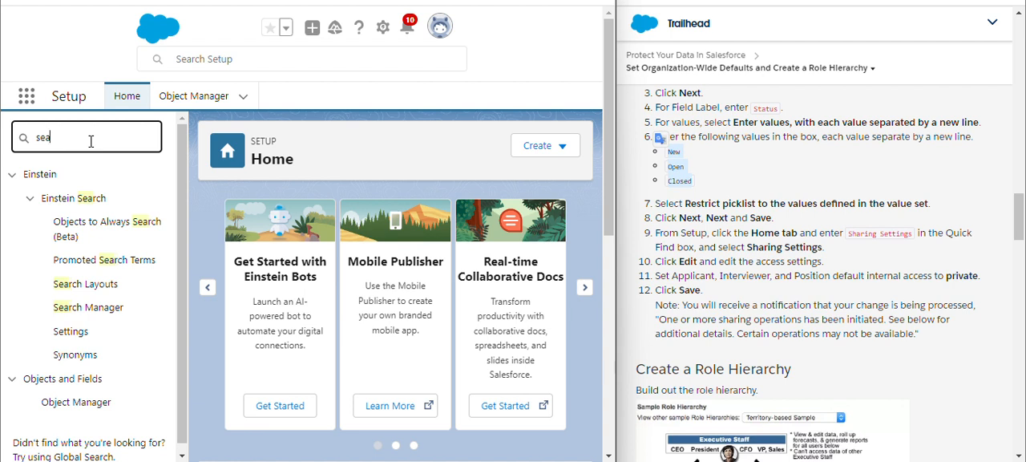
key("BackSpace")
key("BackSpace")
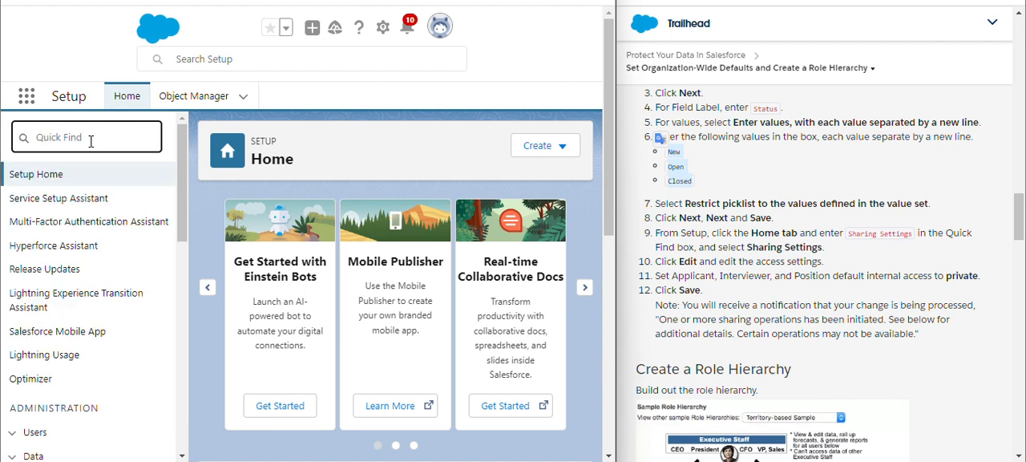
- Search the setup settings for "shar" and open Sharing Settings
type("shar")
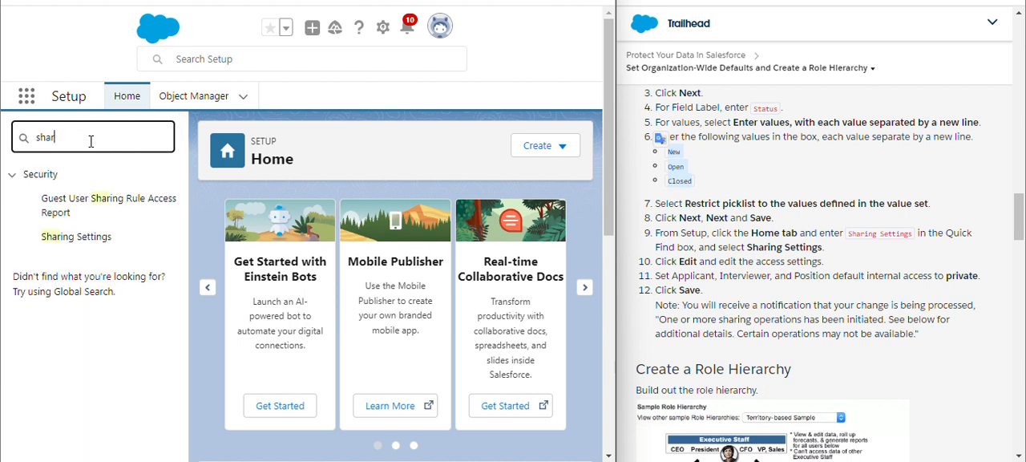
left_click(66, 243)
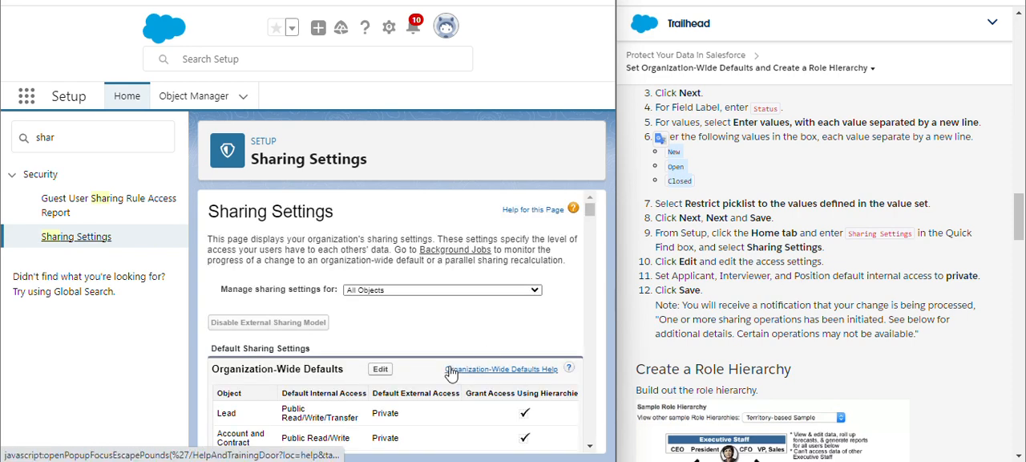
- Review the organization-wide sharing defaults and open them for editing
scroll(502, 345, "down", 3)
scroll(502, 345, "down", 1)
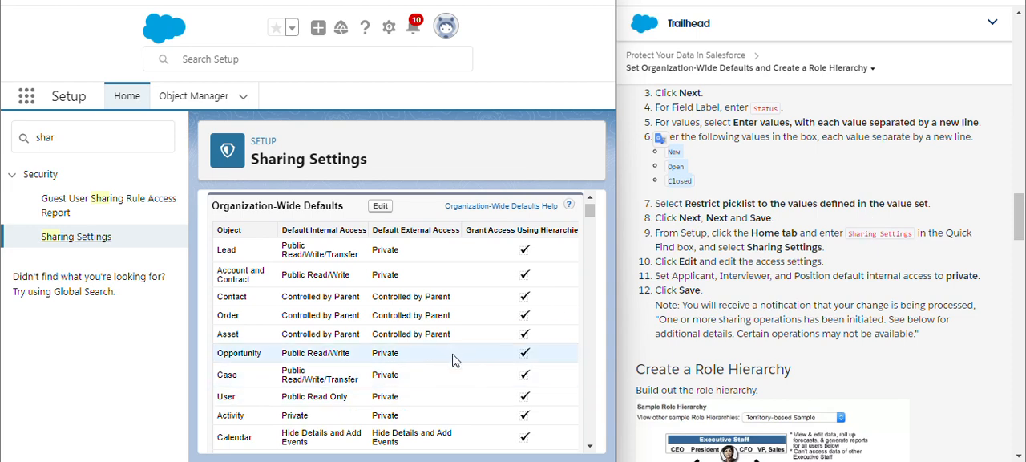
scroll(465, 357, "down", 5)
scroll(465, 357, "down", 3)
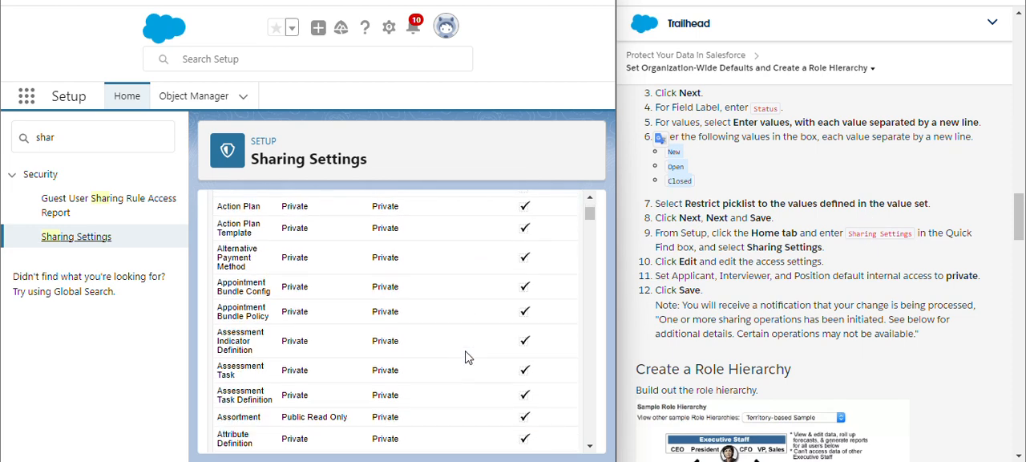
scroll(400, 321, "up", 10)
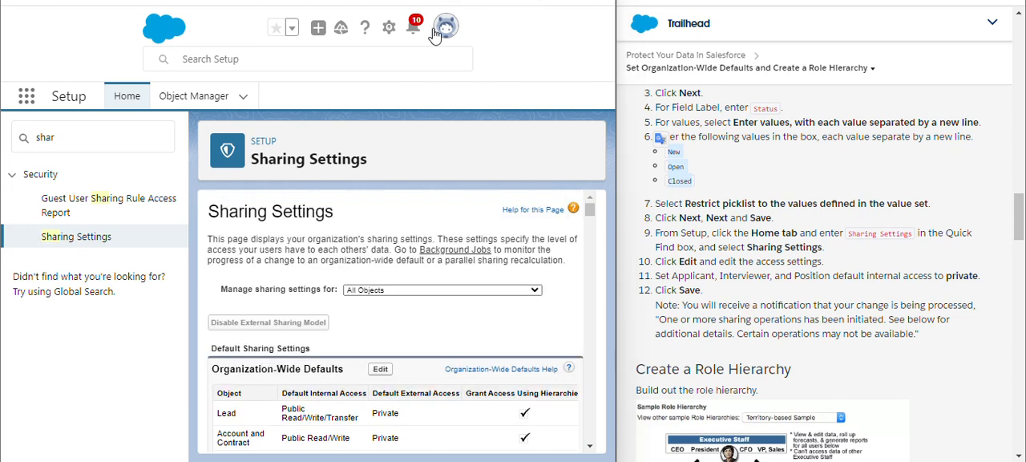
left_click(390, 370)
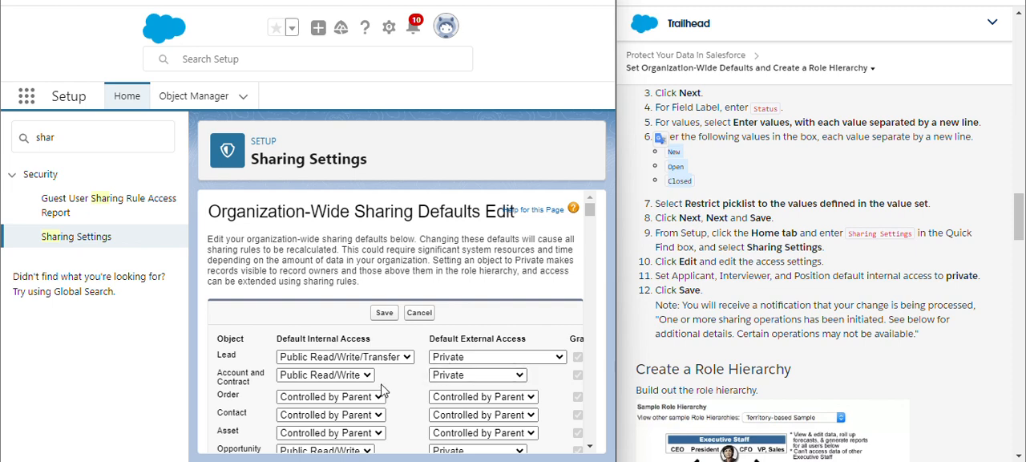
- Set the Interviewer object's default internal access to Private
scroll(381, 389, "down", 5)
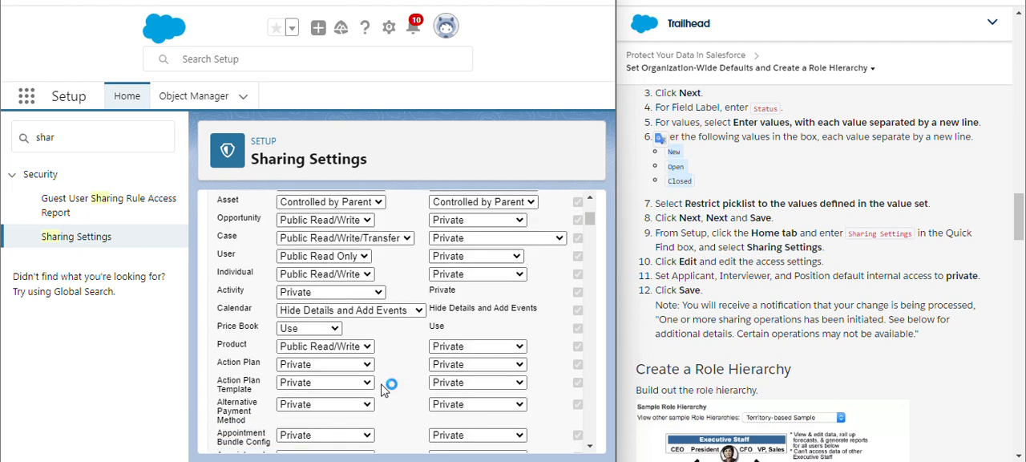
scroll(383, 388, "up", 5)
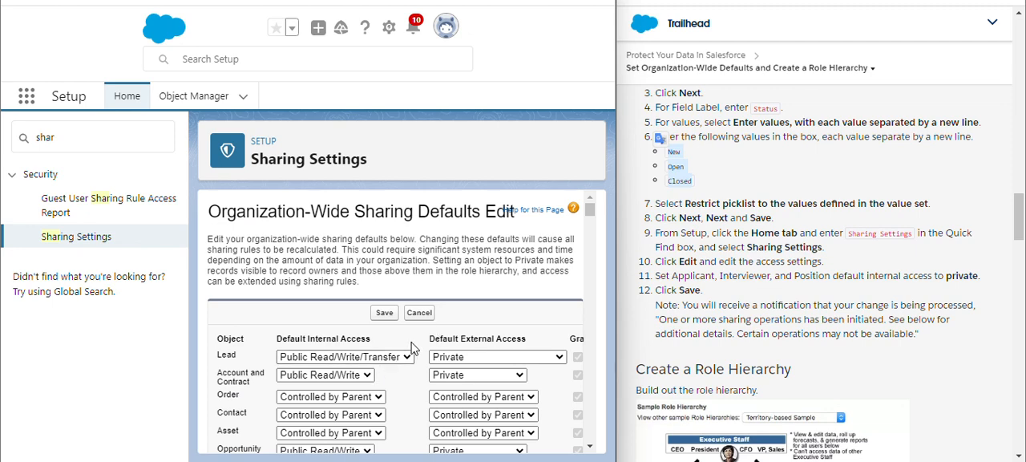
scroll(409, 357, "down", 8)
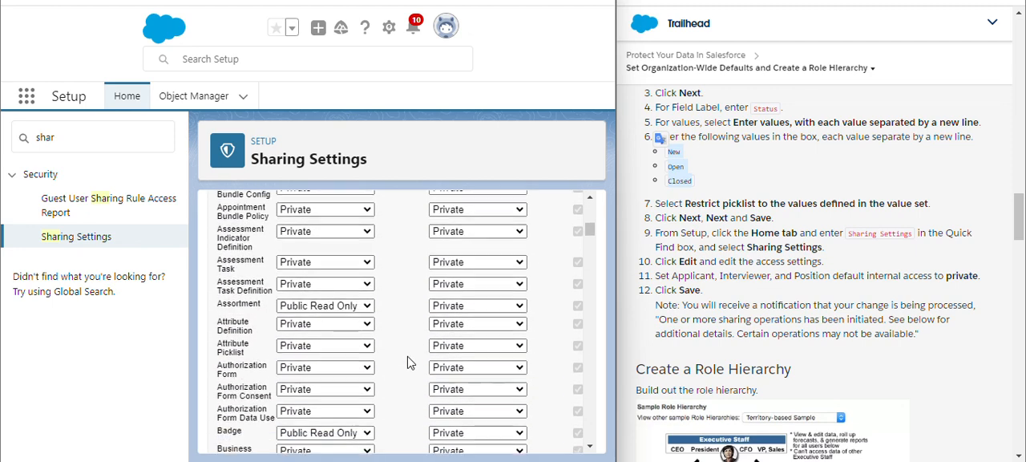
scroll(407, 362, "down", 10)
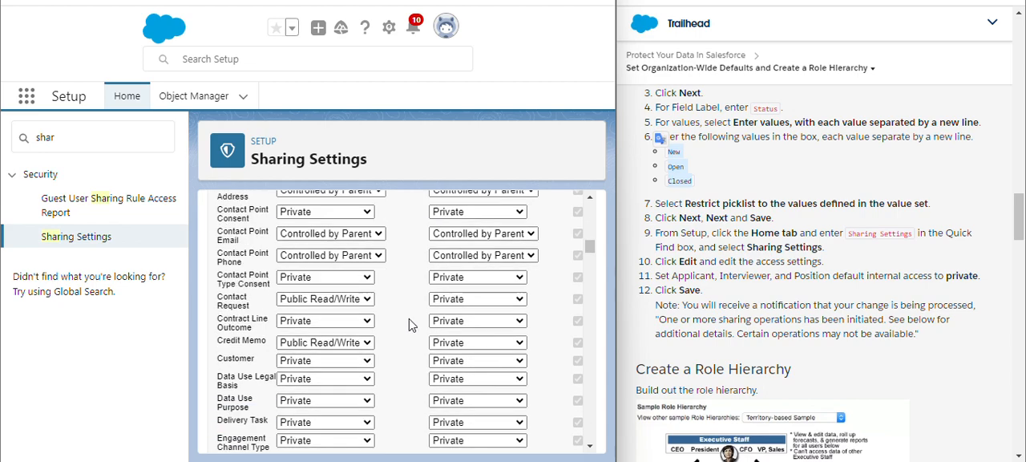
scroll(408, 324, "down", 10)
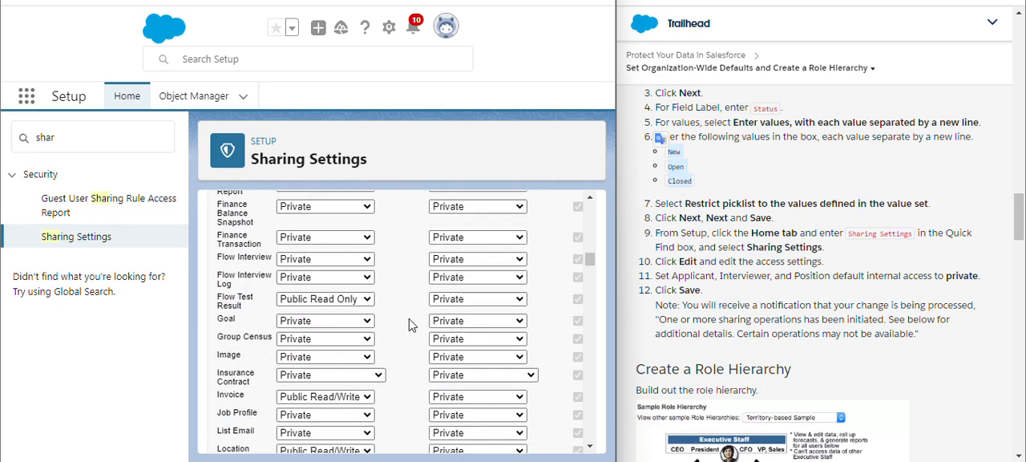
scroll(409, 324, "down", 10)
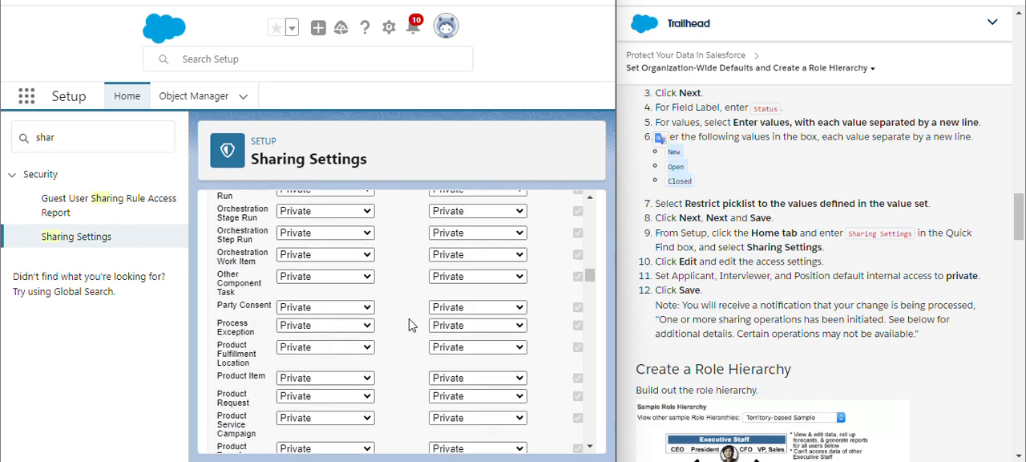
scroll(409, 324, "down", 5)
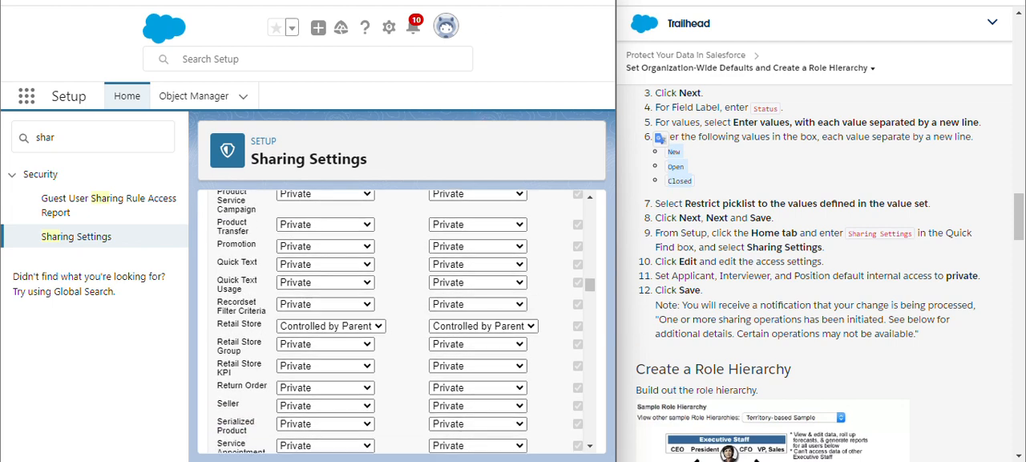
scroll(226, 197, "down", 5)
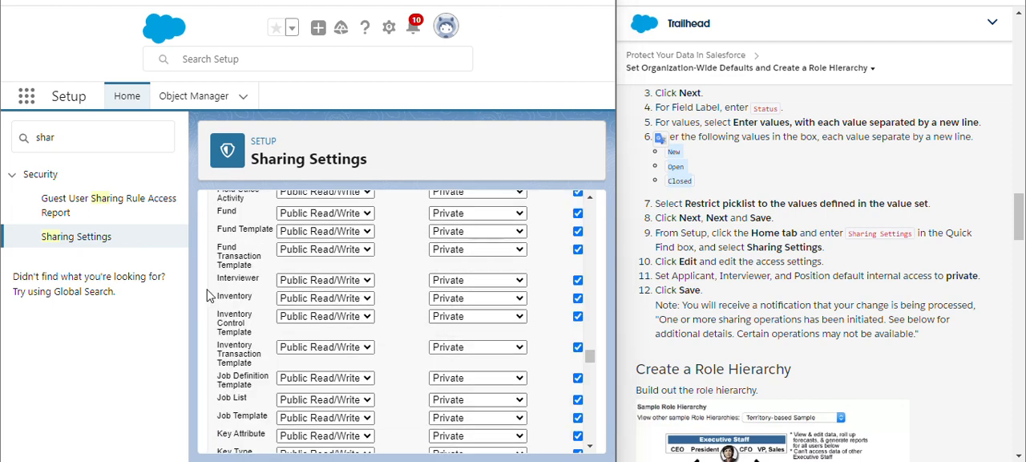
left_click_drag(217, 280, 265, 289)
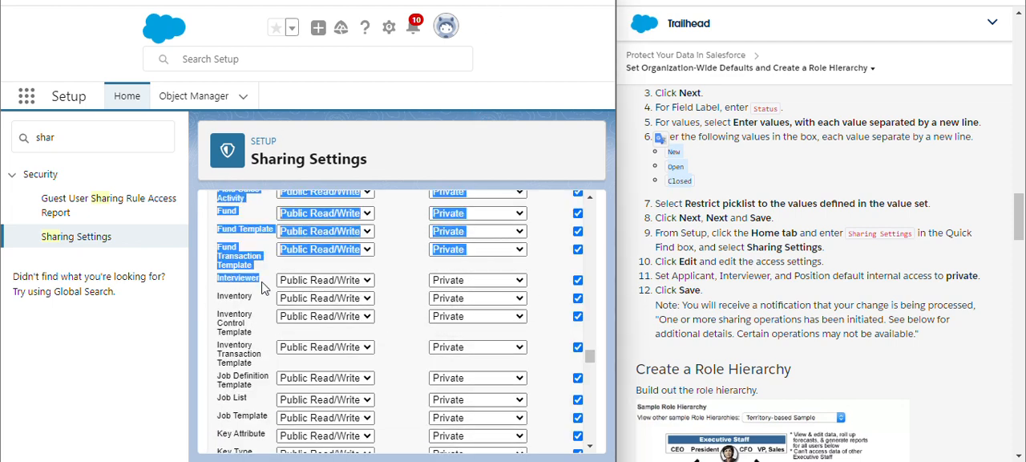
left_click(259, 289)
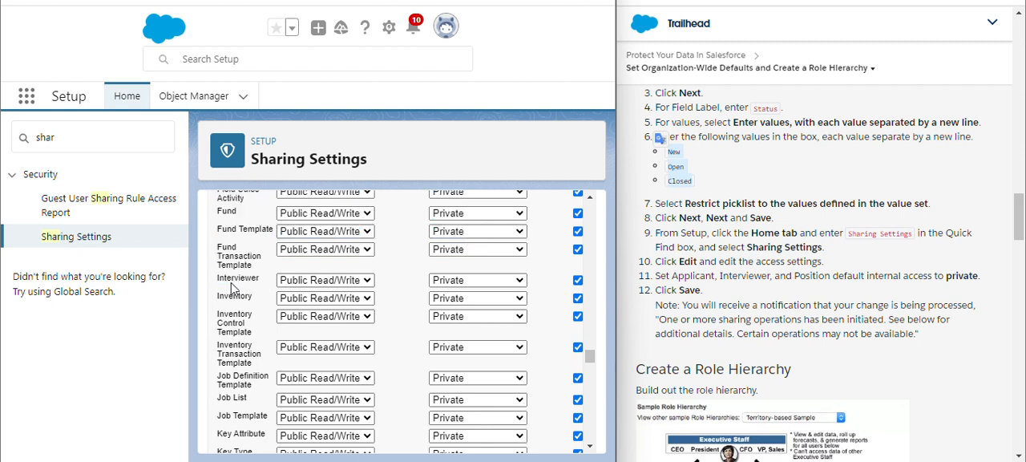
left_click_drag(216, 283, 256, 276)
left_click(351, 282)
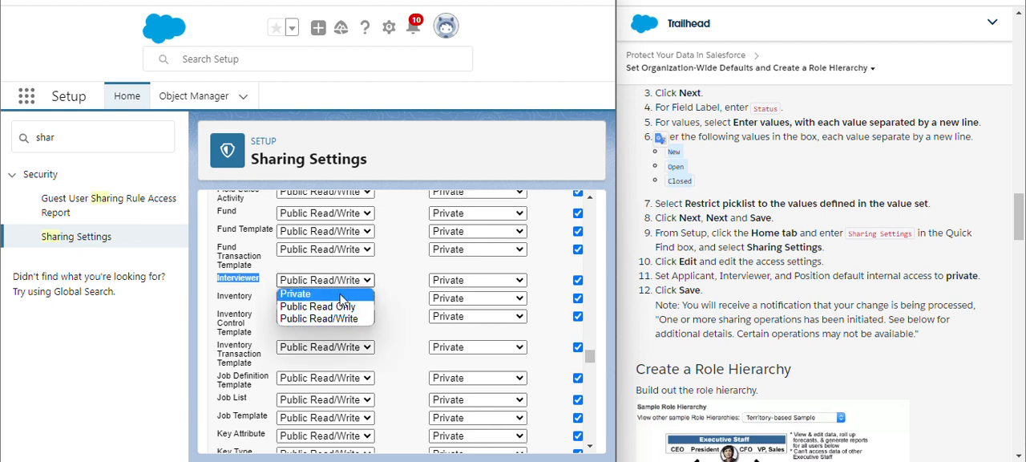
left_click(339, 295)
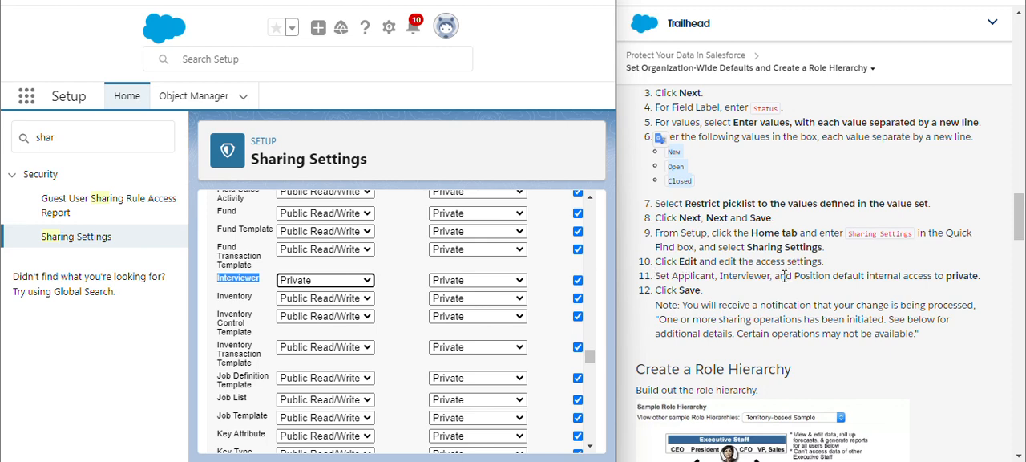
- Set the Position object's default internal access to Private and save the organization-wide defaults
scroll(393, 284, "down", 5)
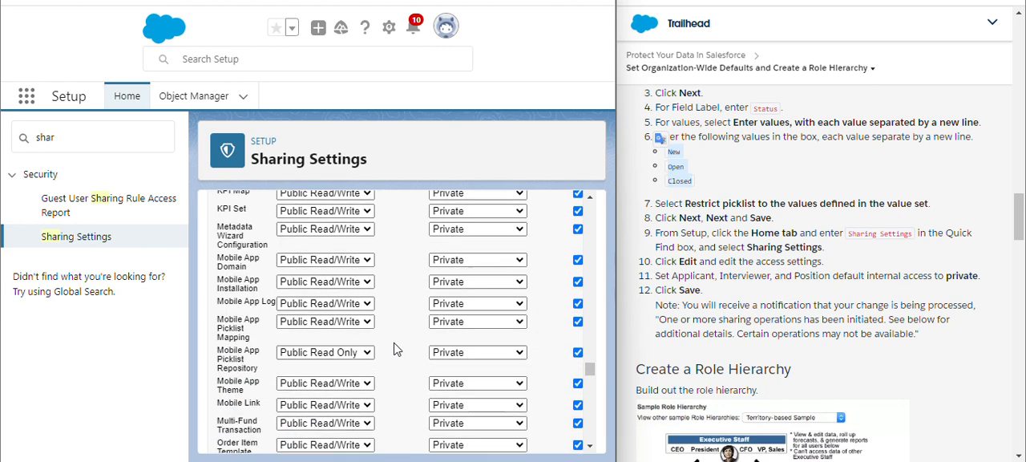
scroll(394, 348, "down", 5)
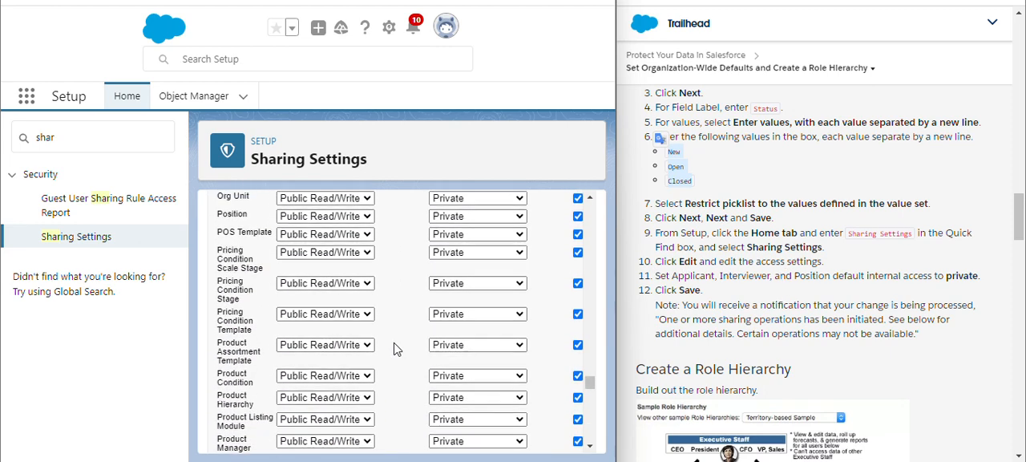
double_click(229, 217)
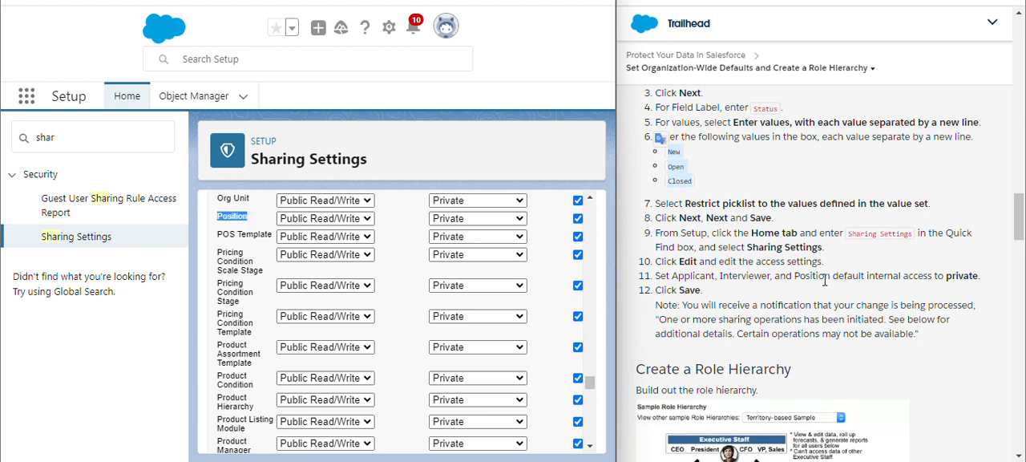
left_click(361, 219)
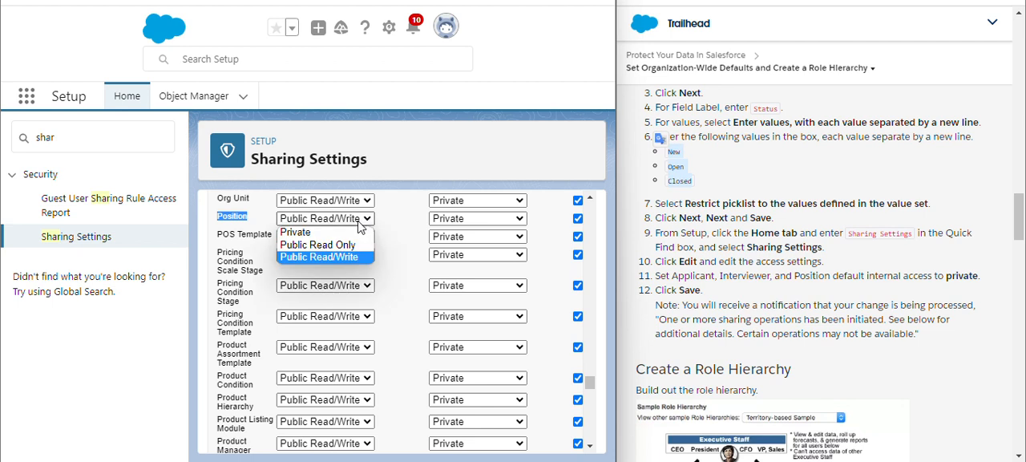
left_click(342, 234)
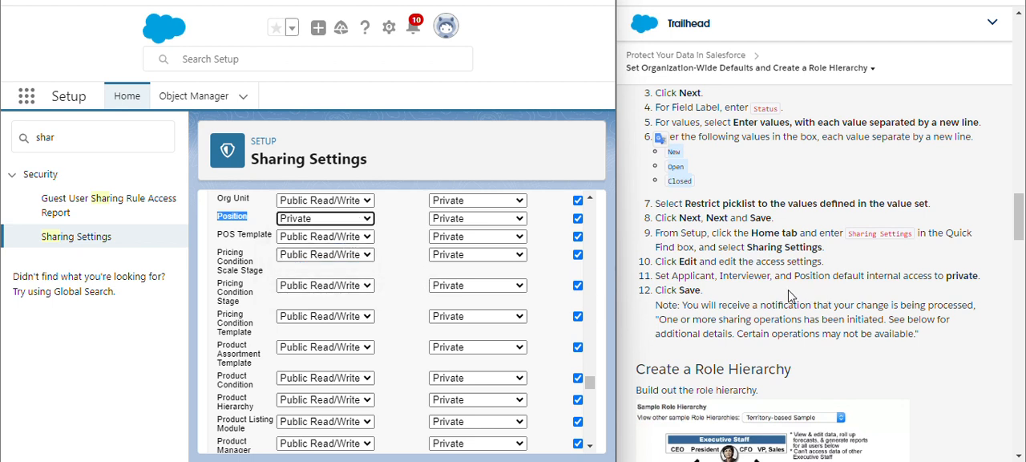
scroll(425, 401, "down", 10)
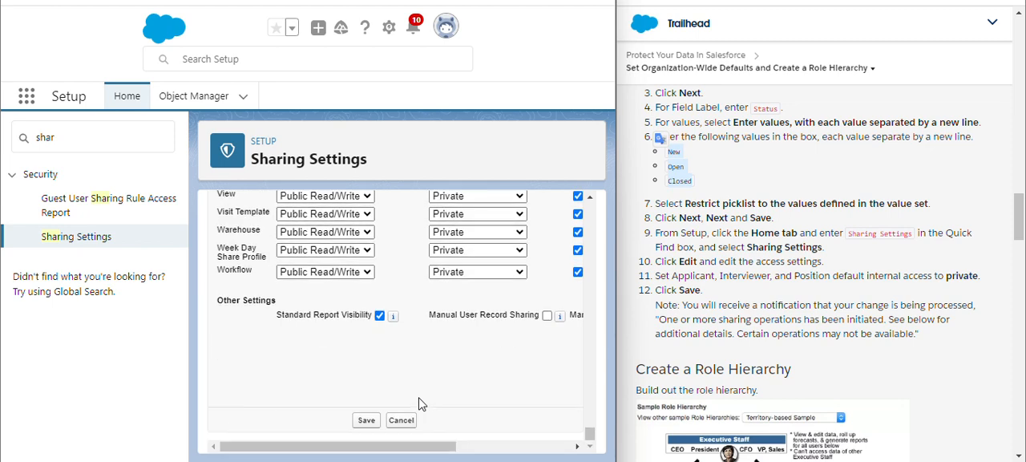
left_click(365, 426)
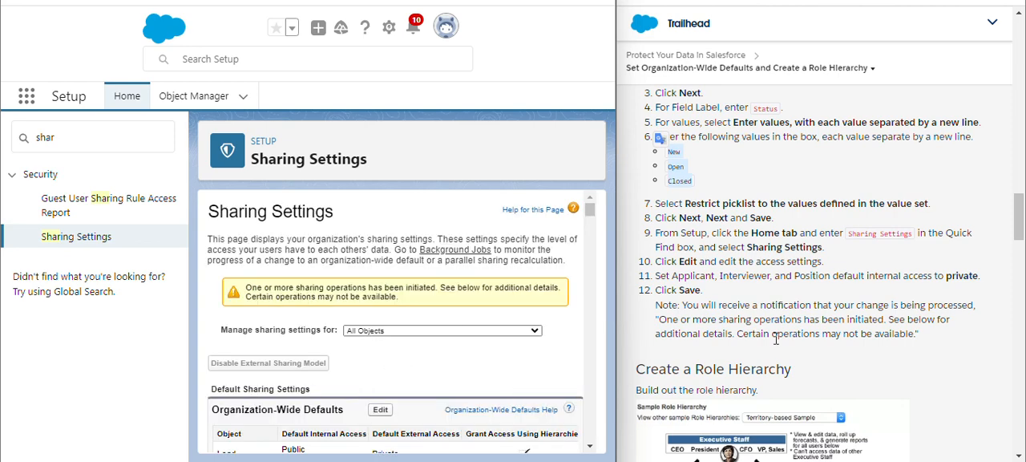
- Search the setup settings for "role" and open the Roles page
scroll(775, 339, "down", 5)
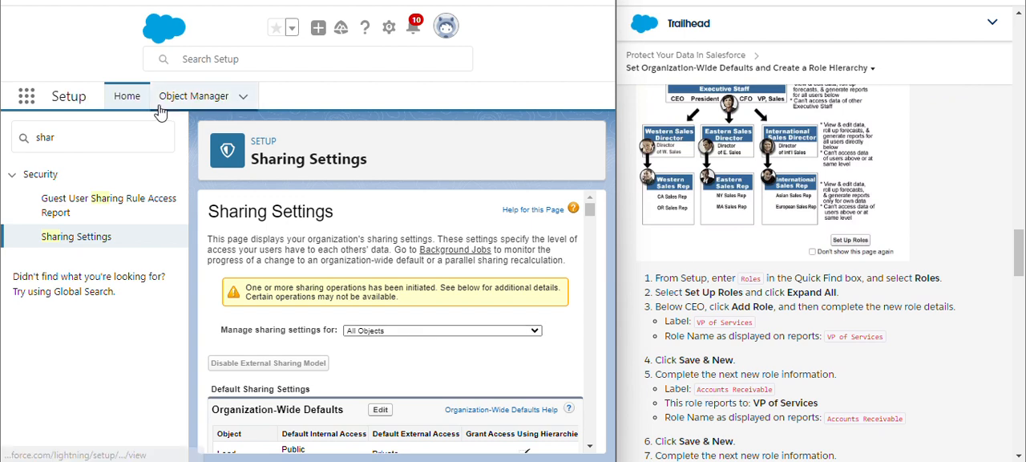
left_click(71, 141)
key("BackSpace")
key("BackSpace")
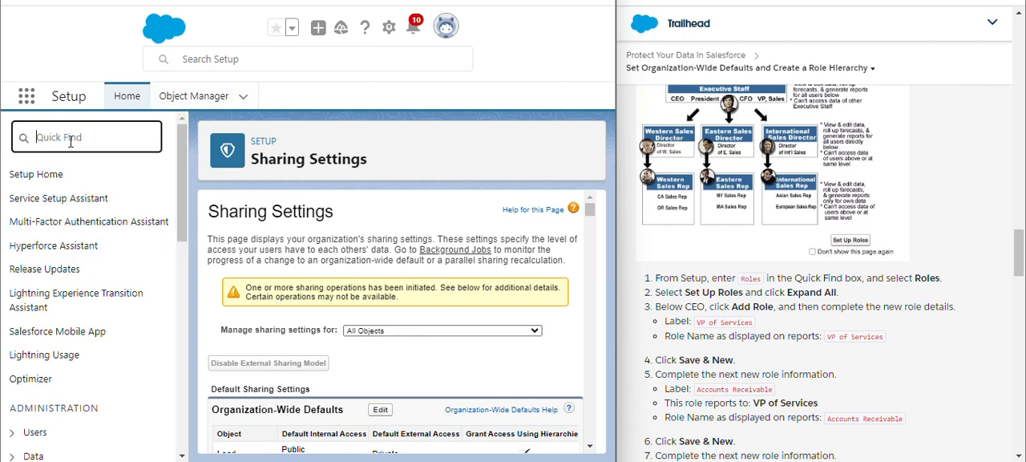
type("role")
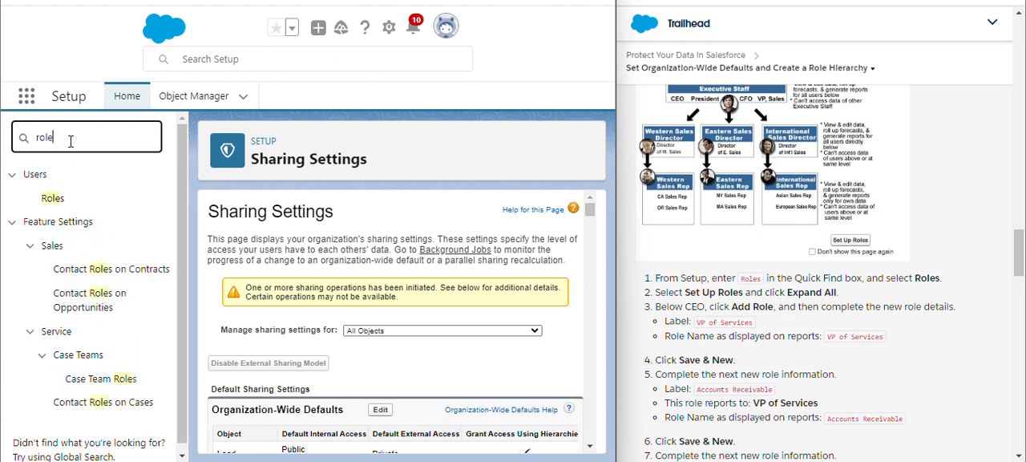
left_click(54, 198)
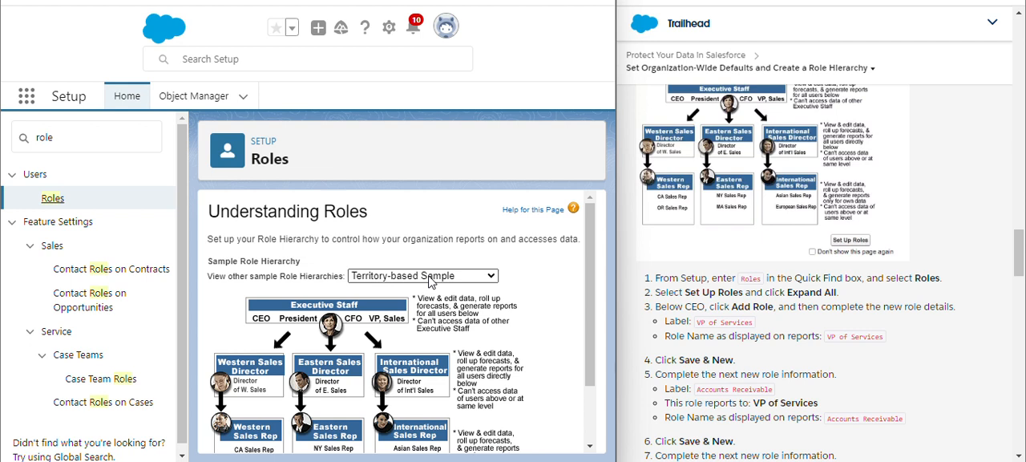
- Proceed from the sample role hierarchy to setting up roles, and expand the organization's entire role hierarchy
left_click(432, 276)
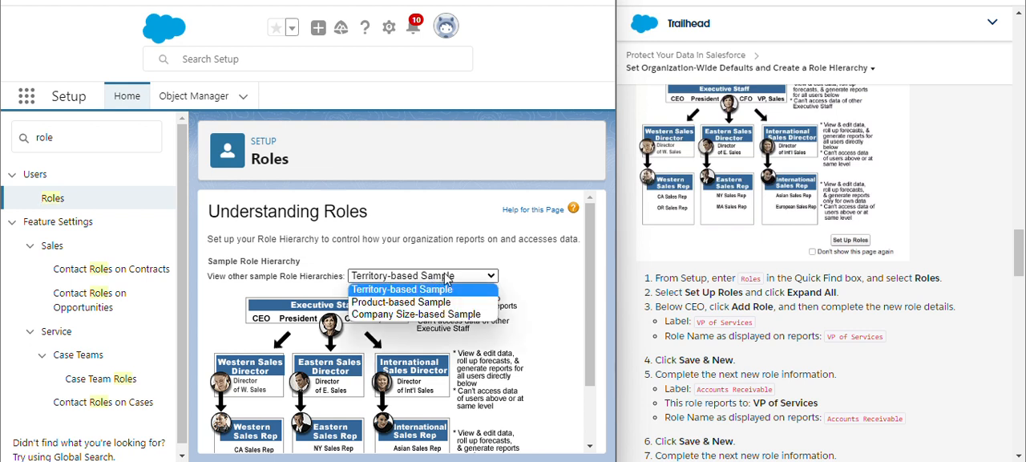
left_click(485, 274)
scroll(485, 274, "down", 2)
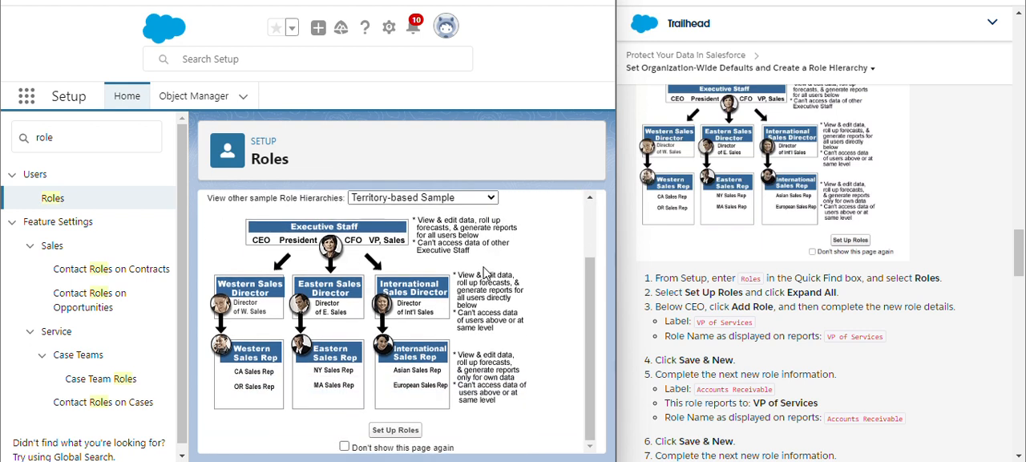
left_click(397, 429)
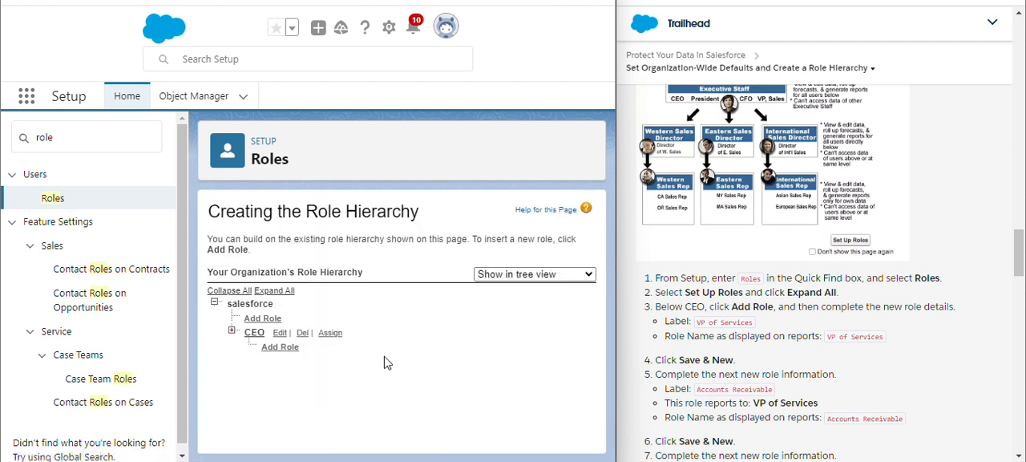
left_click(272, 290)
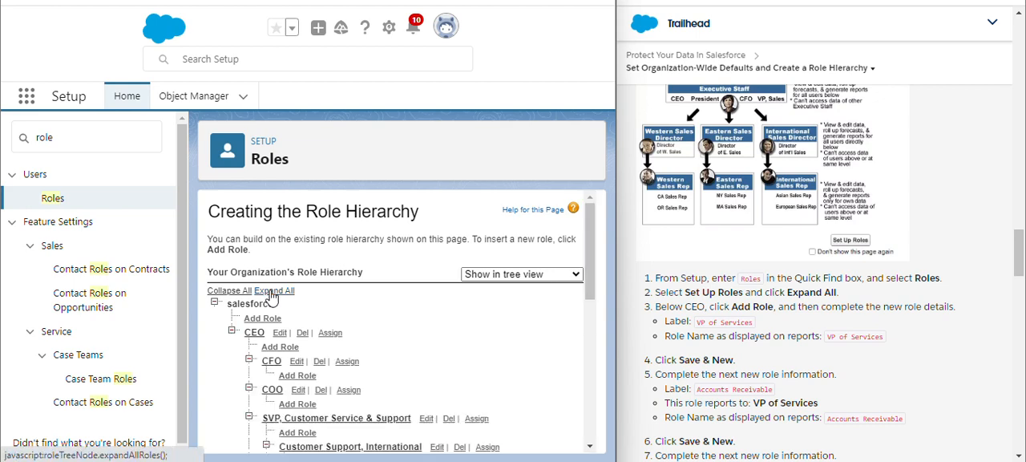
- Add a new role below CEO in the role hierarchy and label it VP of Services
scroll(432, 348, "down", 1)
scroll(432, 348, "down", 3)
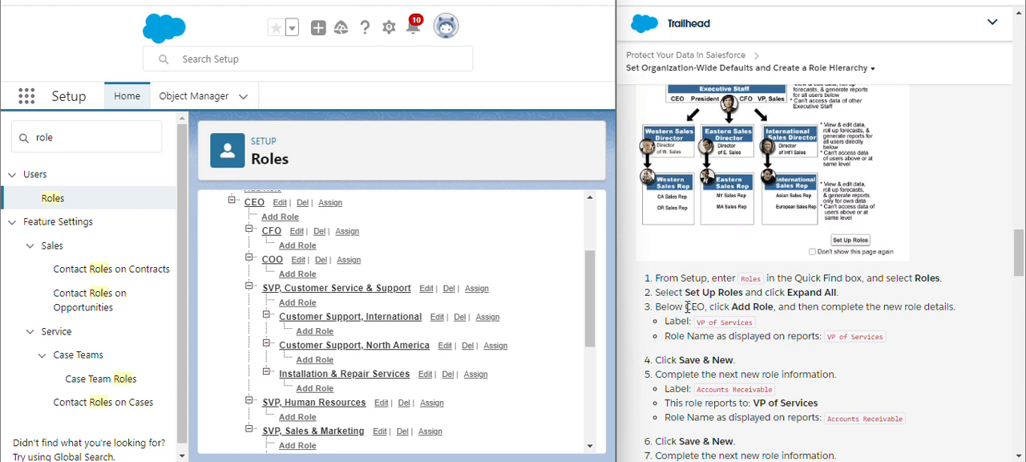
left_click(281, 217)
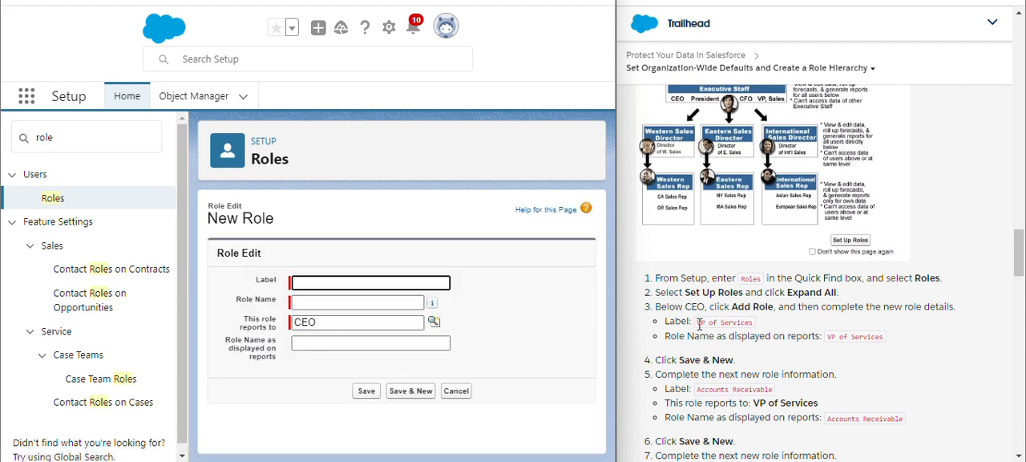
left_click_drag(697, 324, 747, 320)
key("ctrl+c")
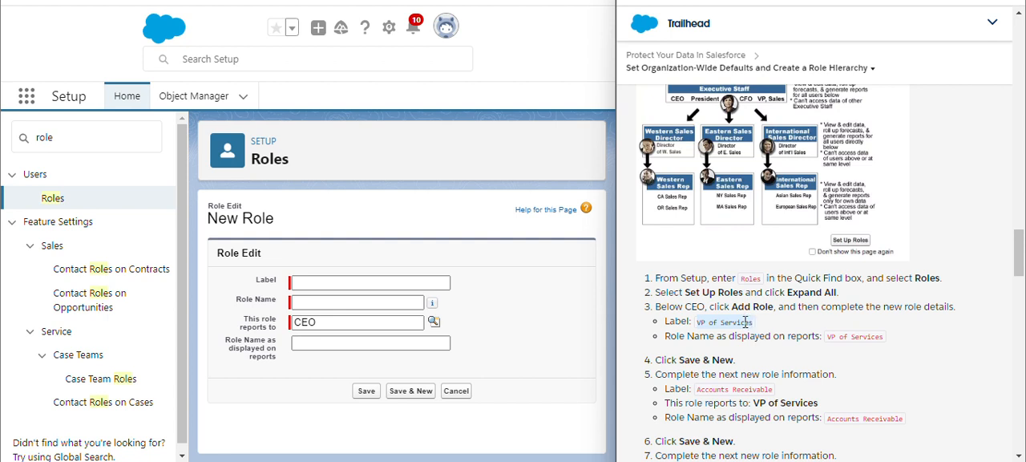
left_click(360, 284)
key("ctrl+v")
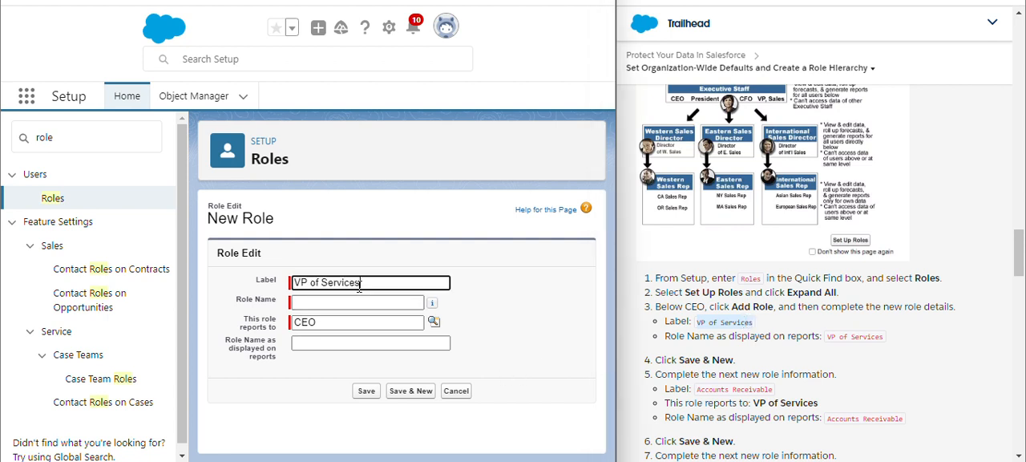
left_click(517, 321)
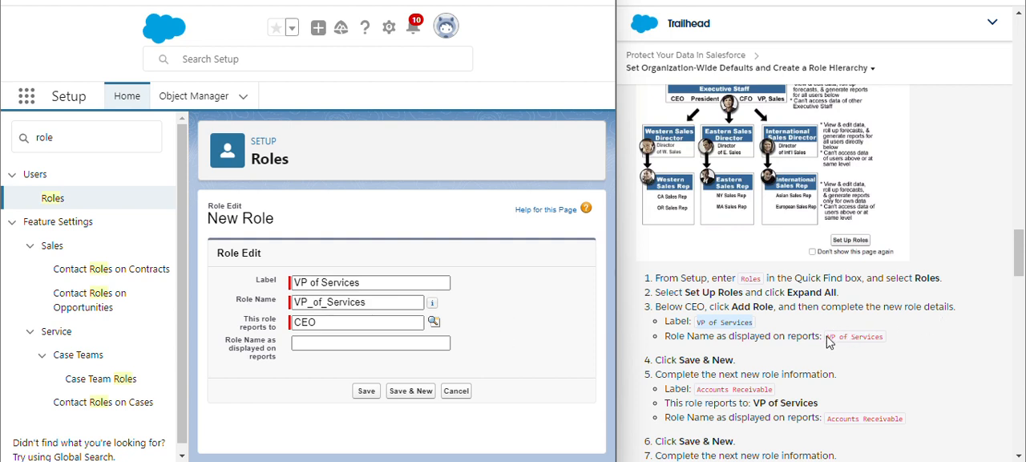
- Set the role name displayed on reports to VP of Services, and save the role while starting another new one
left_click_drag(830, 336, 863, 336)
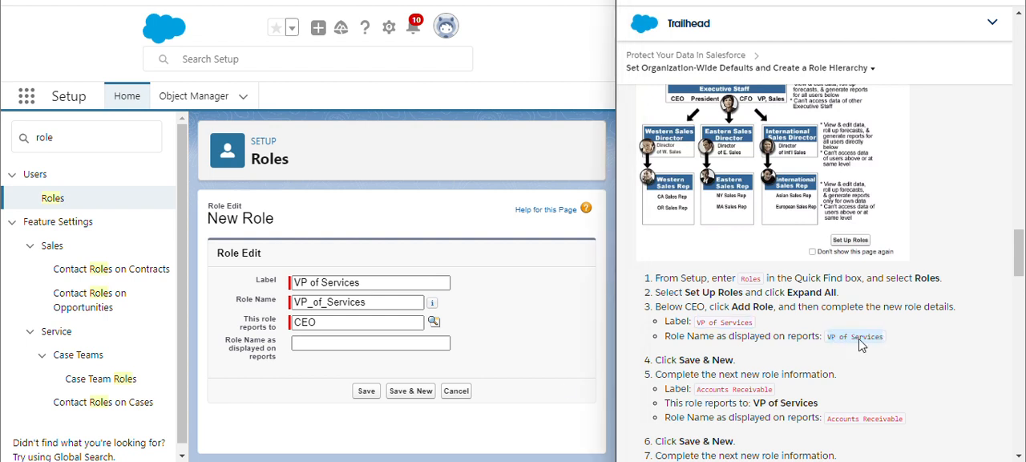
left_click(388, 344)
key("ctrl+v")
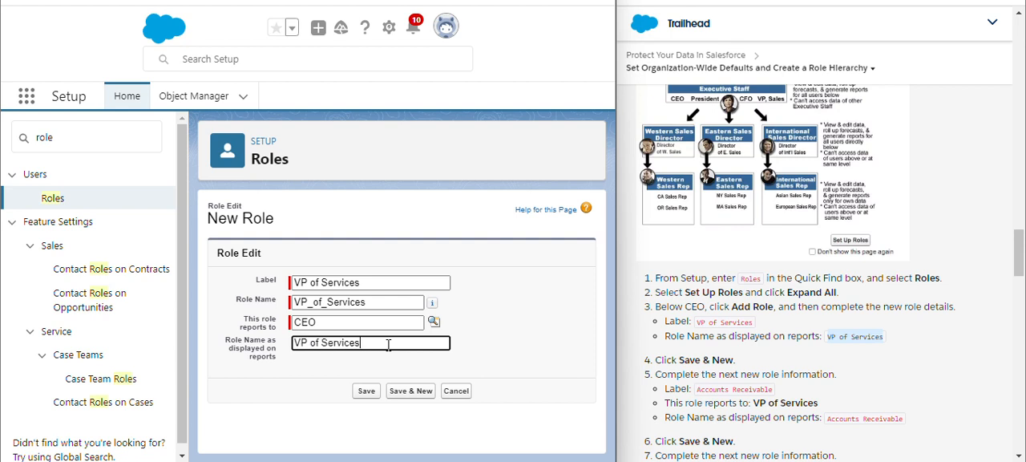
left_click(413, 392)
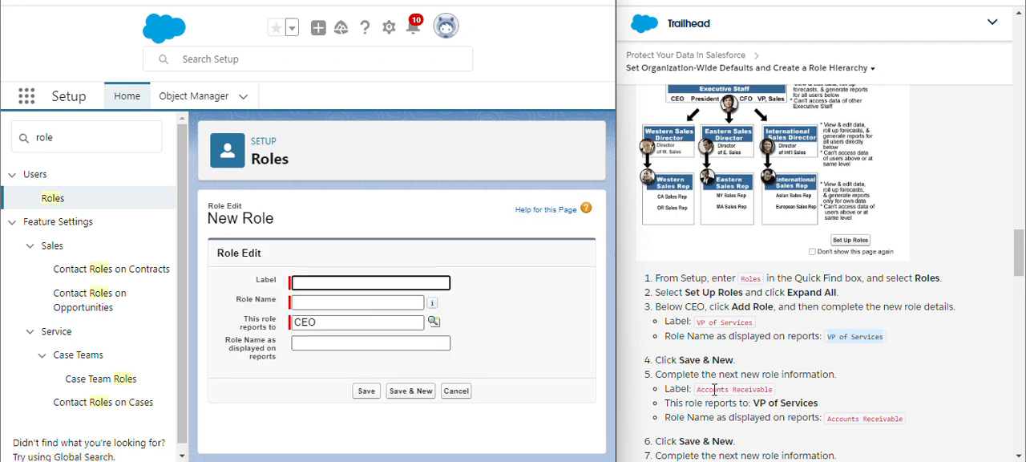
- Label the new role Accounts Receivable and let its role name fill in from the label
left_click_drag(699, 391, 774, 389)
key("ctrl+c")
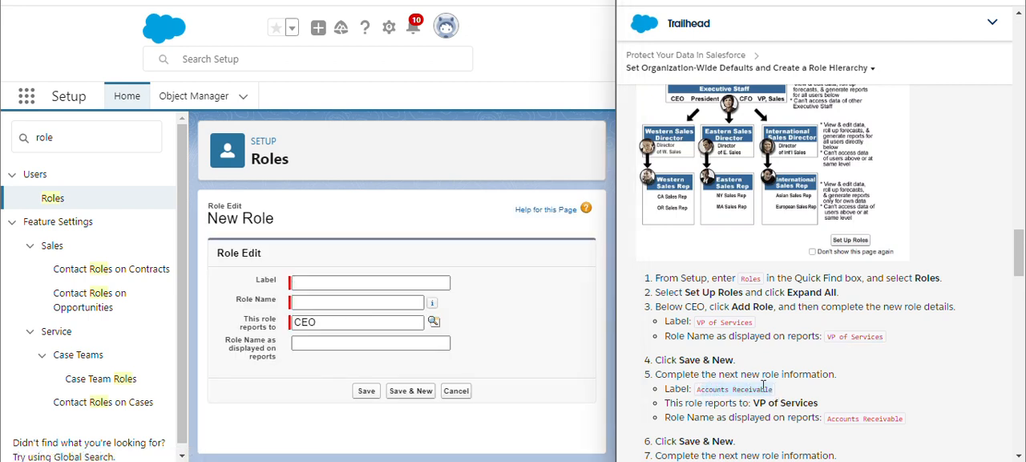
left_click(378, 282)
key("ctrl+v")
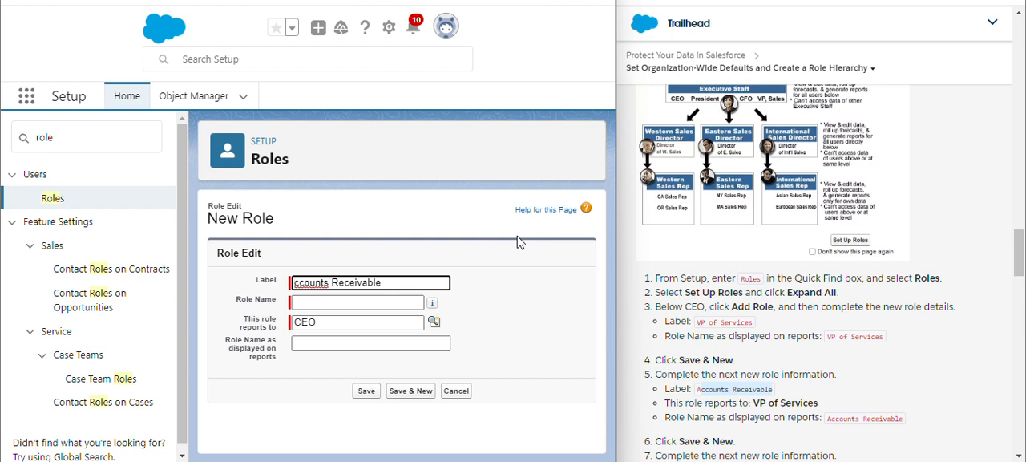
type("A")
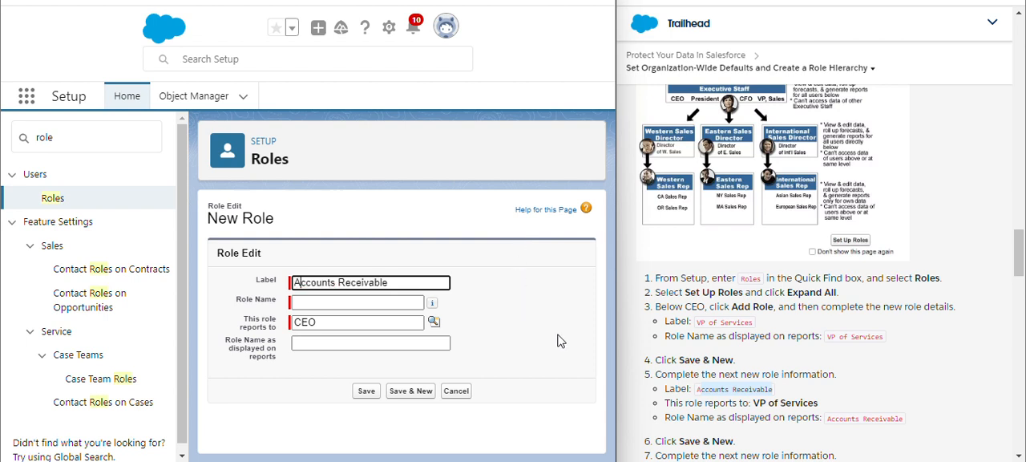
left_click(585, 358)
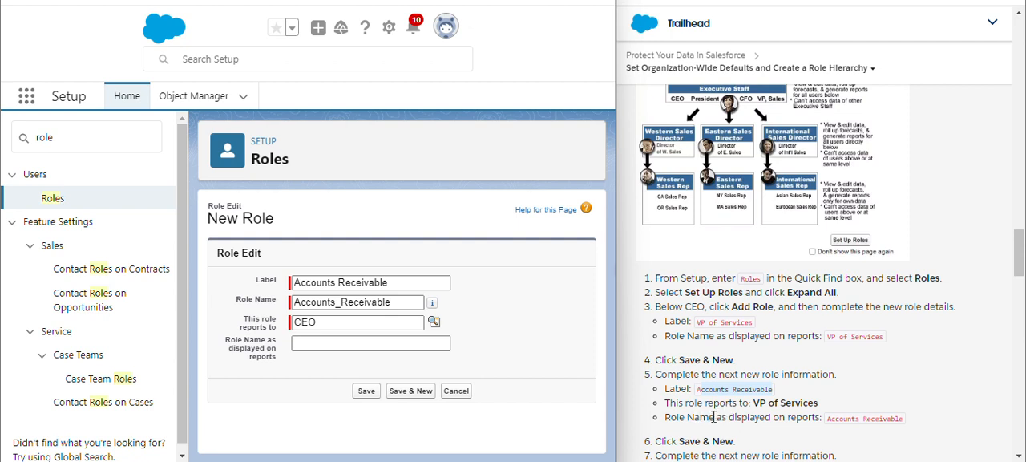
- Look up the parent role and make the Accounts Receivable role report to VP of Services
left_click(433, 323)
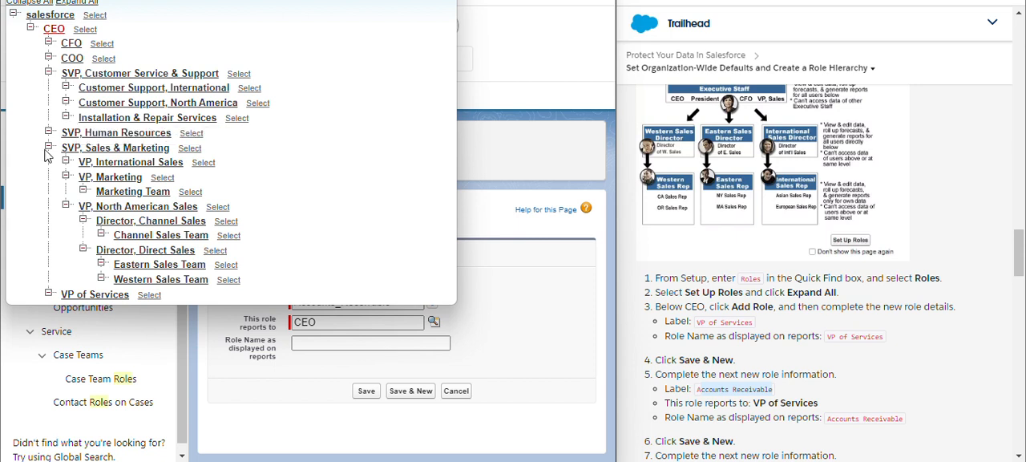
left_click(82, 4)
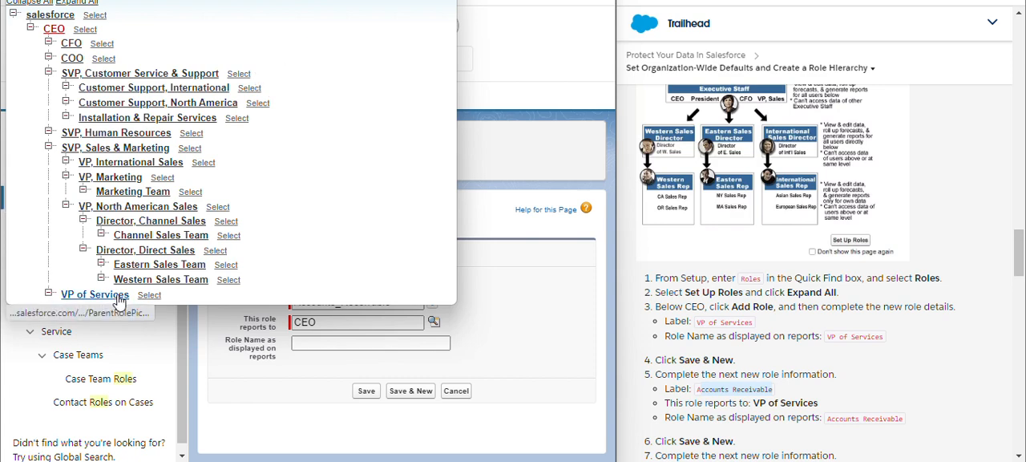
left_click(148, 297)
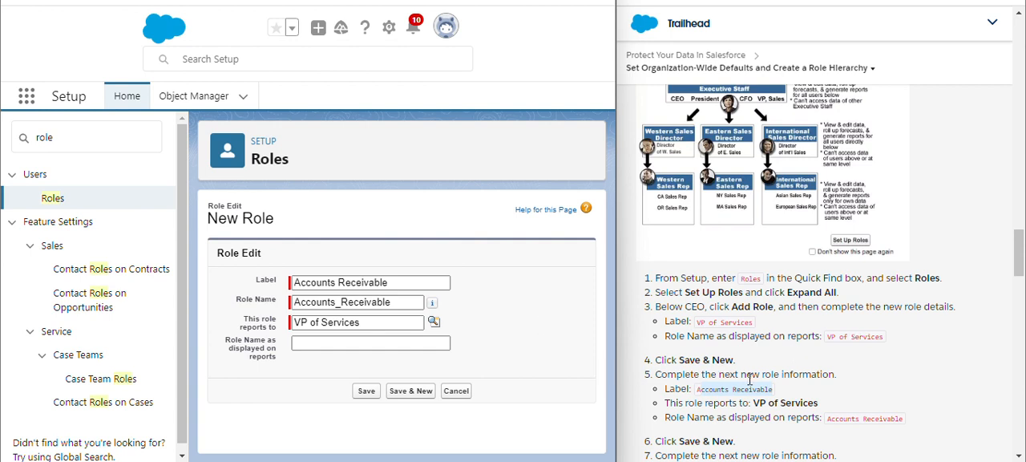
- Set the report display name to Accounts Receivable, and save the role while starting another new one
scroll(847, 403, "down", 1)
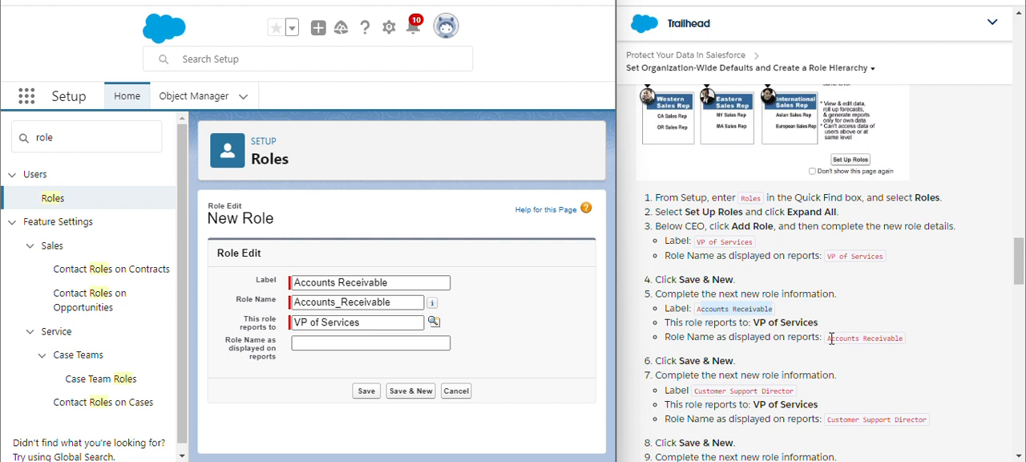
left_click_drag(827, 337, 906, 342)
key("ctrl+c")
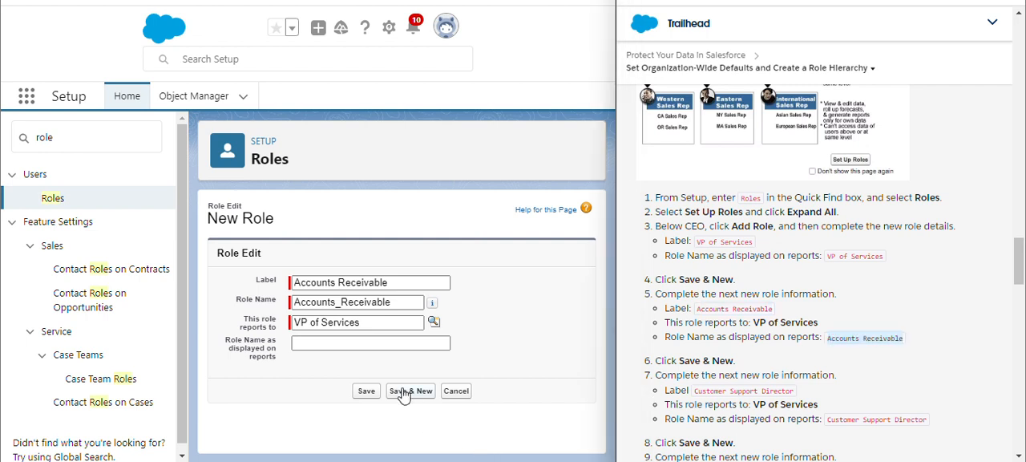
left_click(376, 342)
key("ctrl+v")
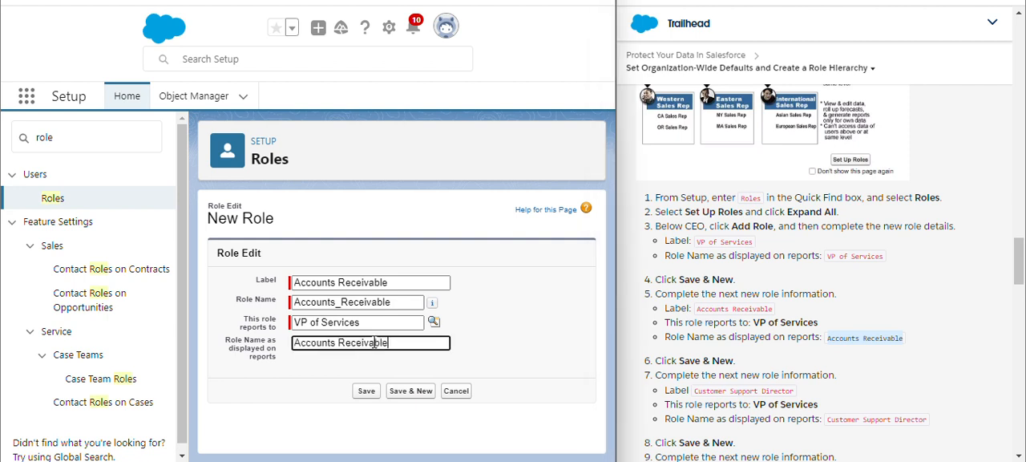
left_click(412, 393)
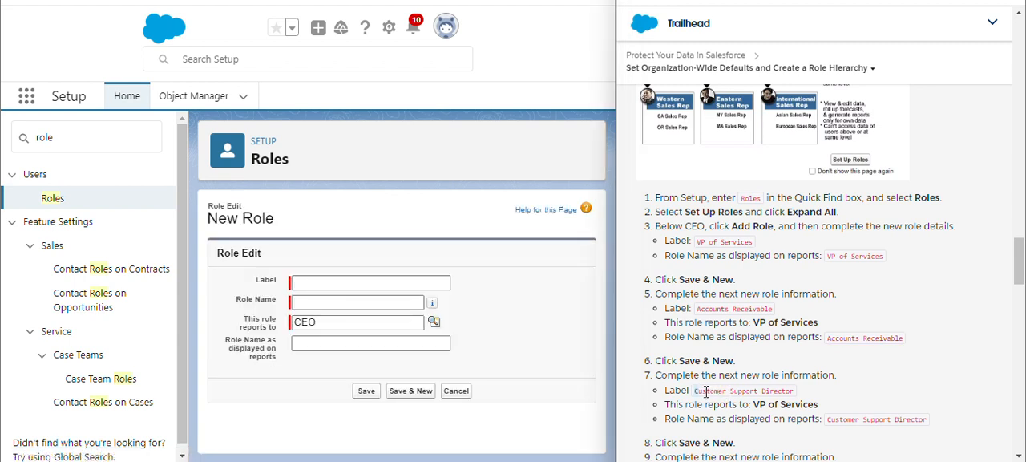
- Label the new role Customer Support Director and let its role name fill in from the label
left_click_drag(706, 391, 790, 392)
key("ctrl+c")
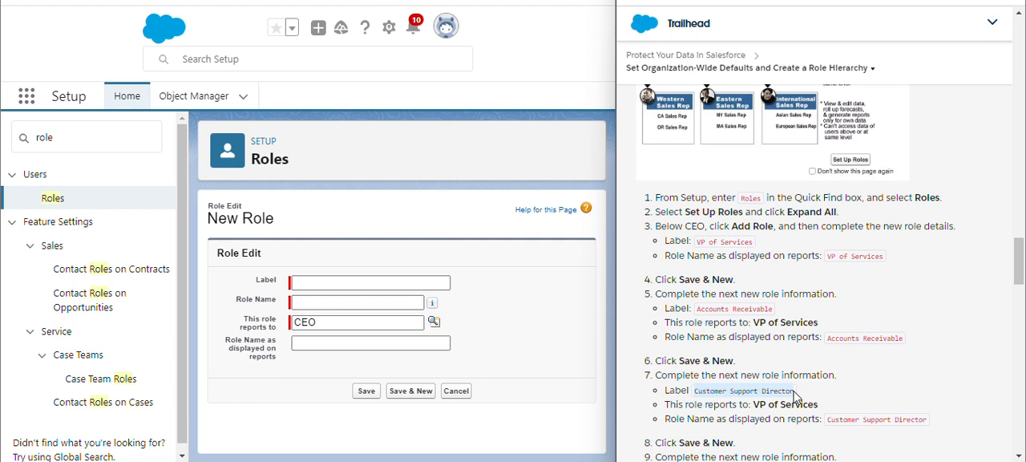
left_click(414, 280)
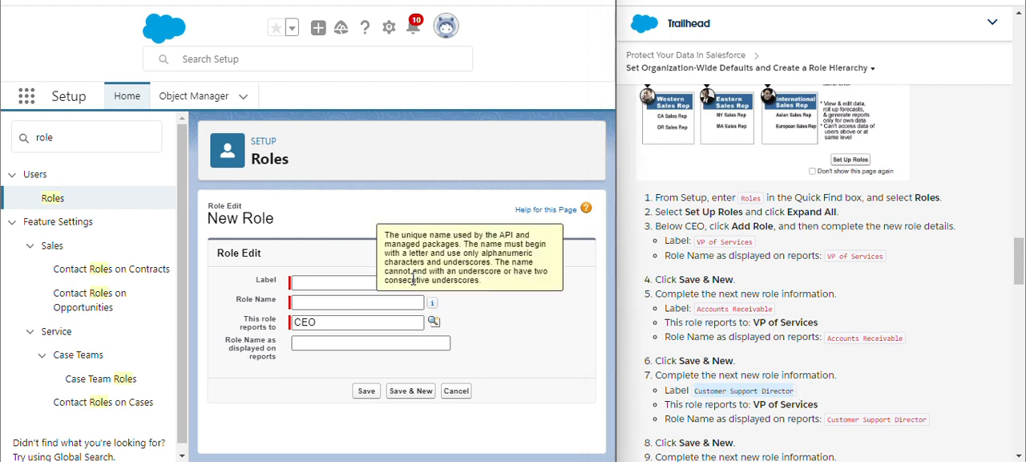
left_click(361, 279)
key("ctrl+v")
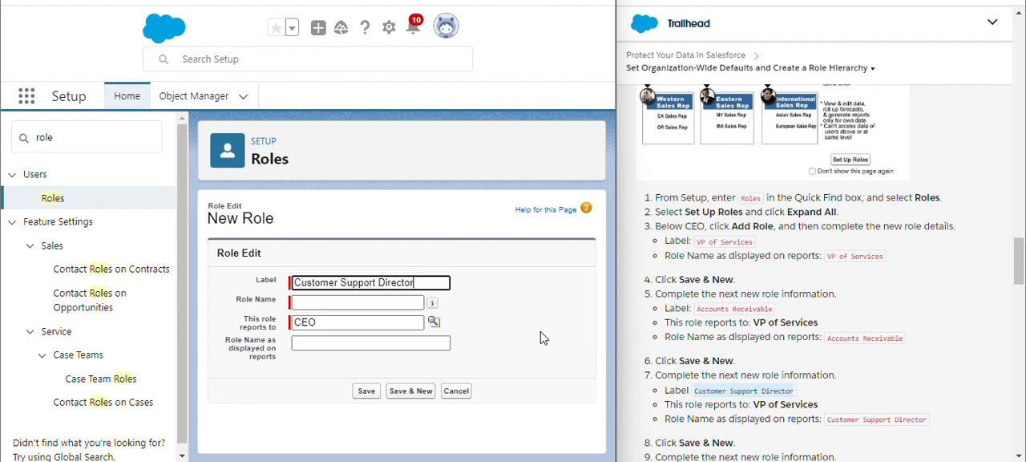
mouse_move(432, 305)
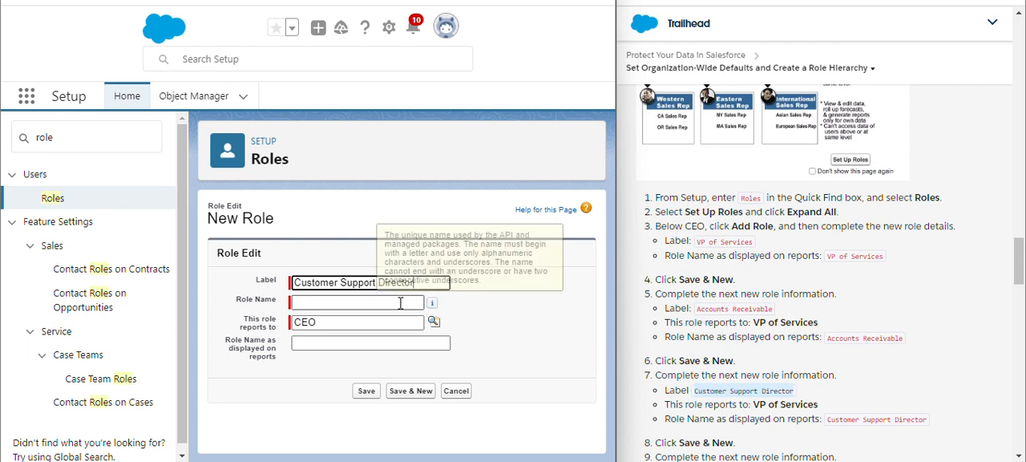
left_click(579, 352)
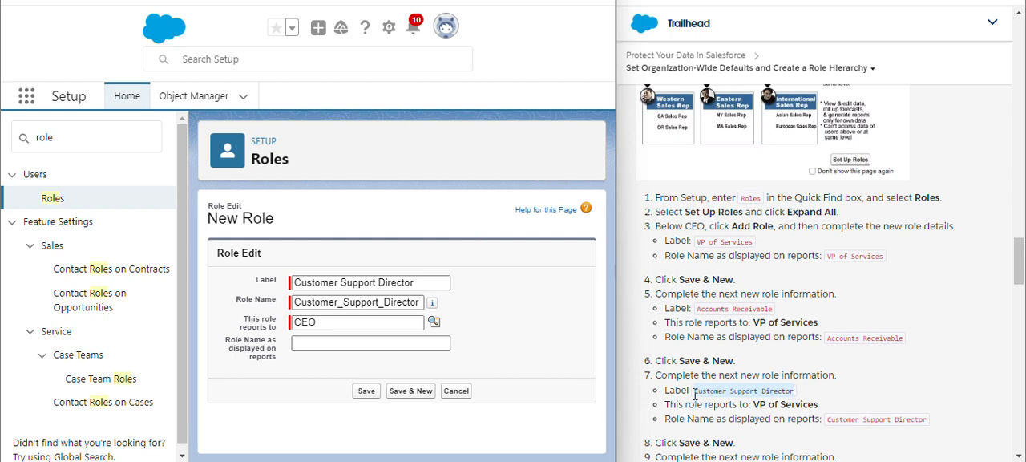
- Look up the parent role and make the Customer Support Director role report to VP of Services
scroll(695, 393, "down", 3)
left_click(388, 322)
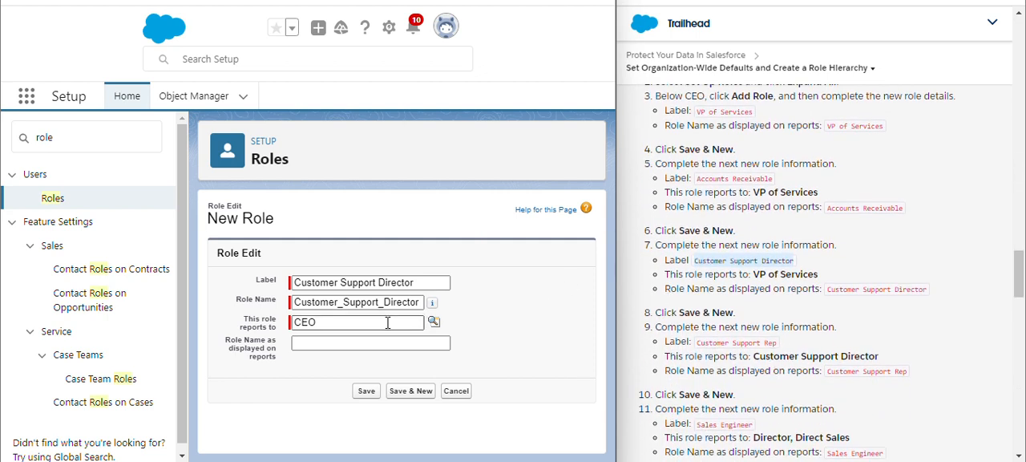
left_click(434, 321)
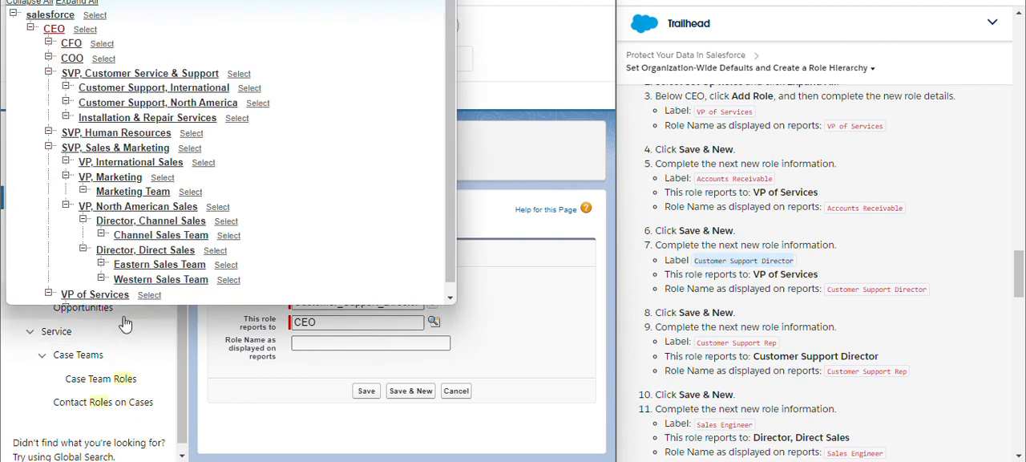
left_click(149, 296)
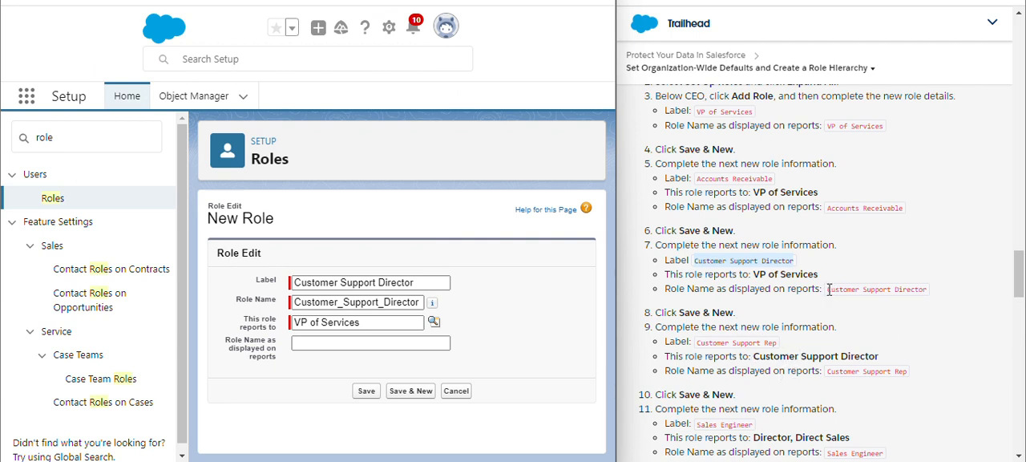
- Set the report display name to Customer Support Director, and save the role while starting another new one
left_click_drag(828, 292, 928, 293)
key("ctrl+c")
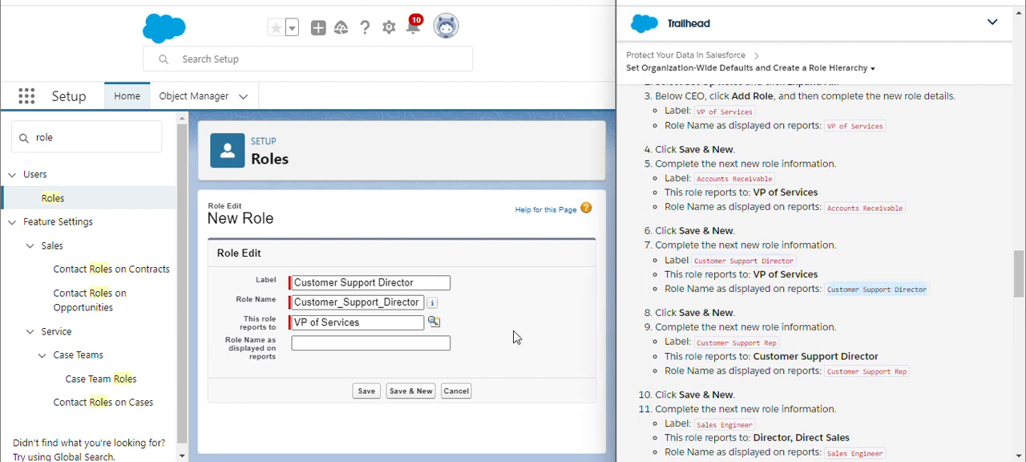
left_click(399, 345)
key("ctrl+v")
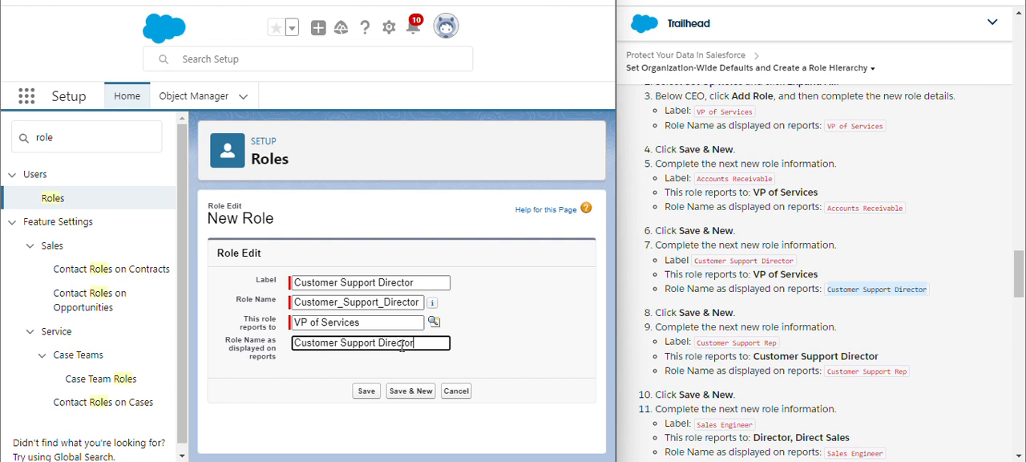
left_click(498, 372)
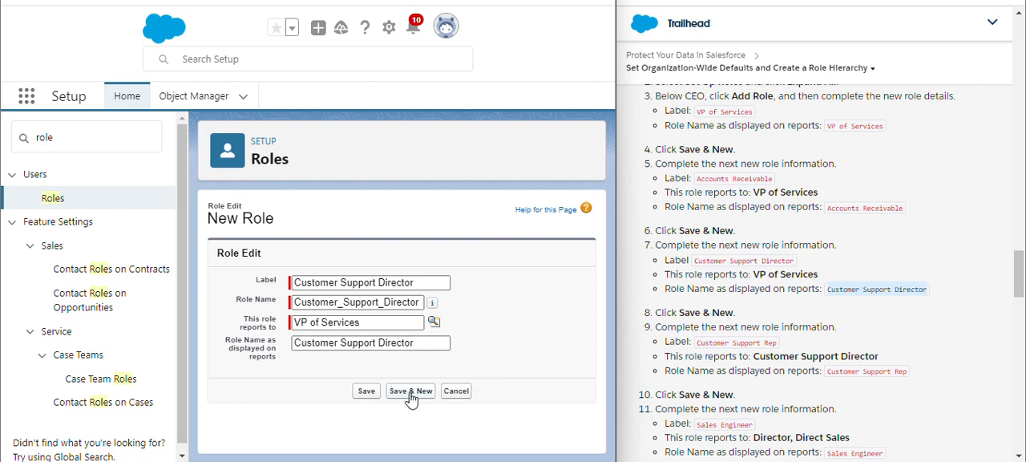
left_click(410, 392)
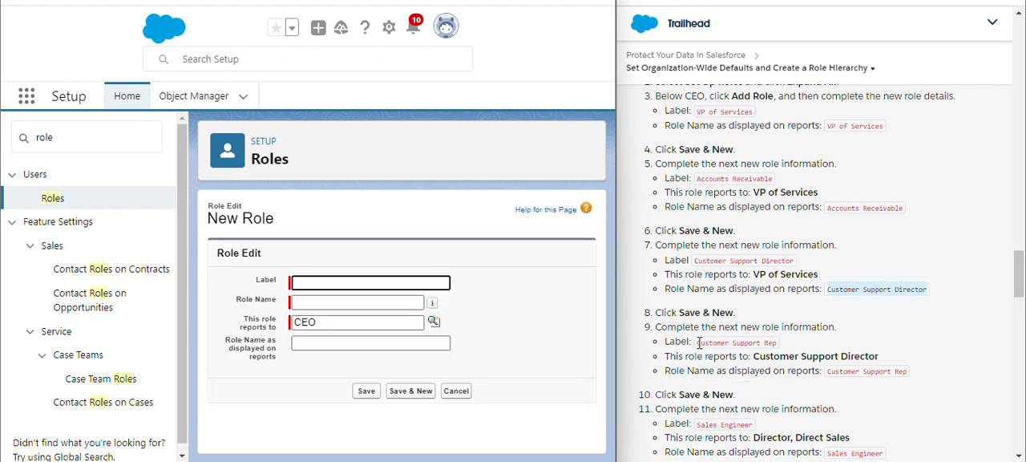
- Label the new role Customer Support Rep and let its role name fill in from the label
left_click_drag(699, 343, 774, 340)
key("ctrl+c")
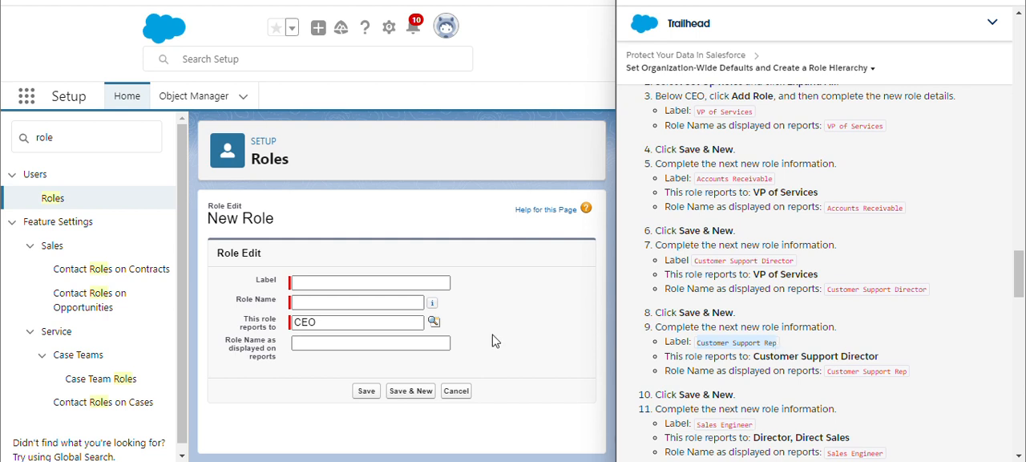
left_click(343, 282)
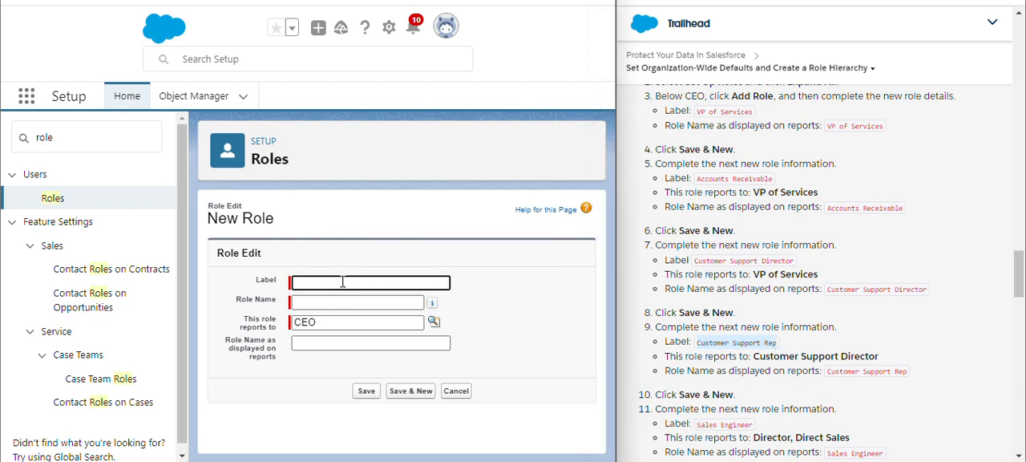
key("ctrl+v")
left_click(538, 350)
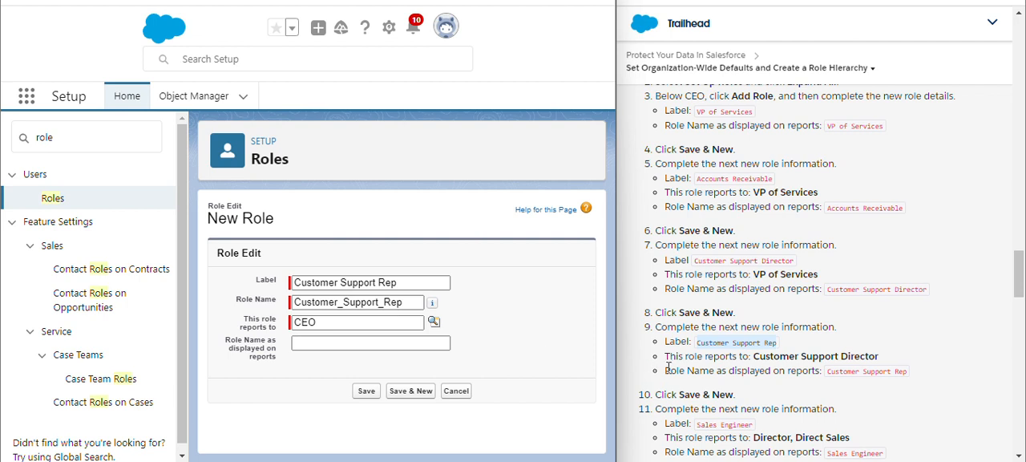
- Look up the parent role and make the Customer Support Rep role report to Customer Support Director
left_click(443, 347)
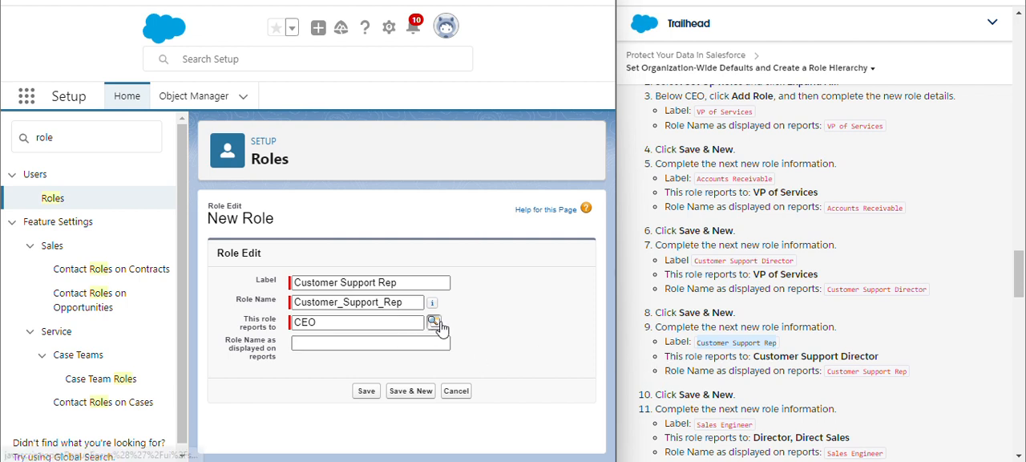
left_click(434, 321)
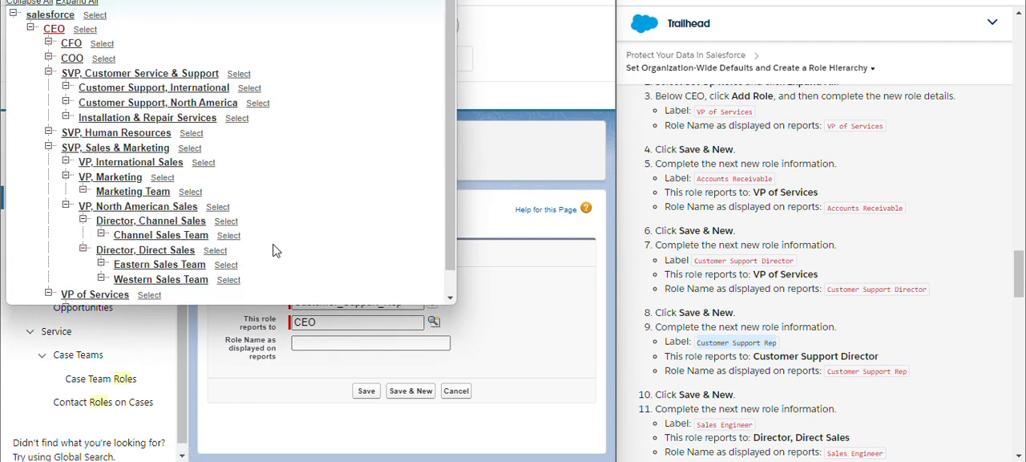
scroll(191, 159, "down", 1)
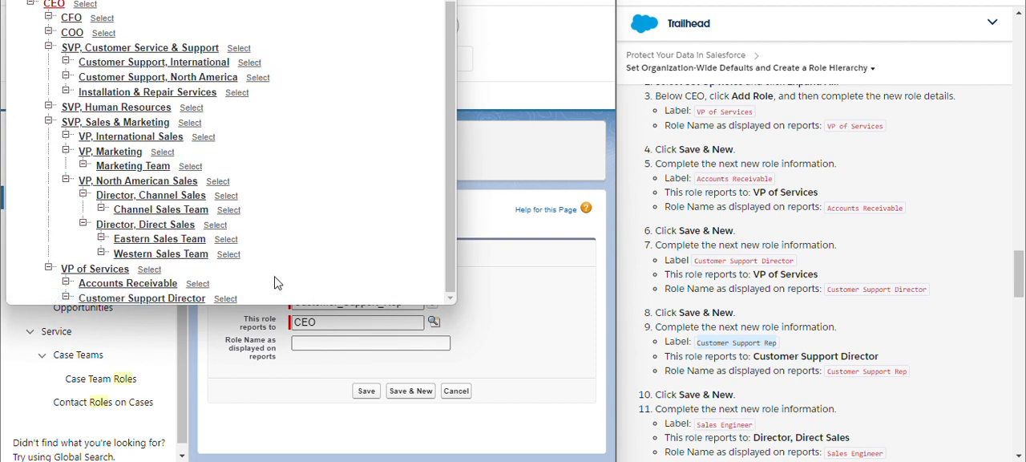
left_click(233, 299)
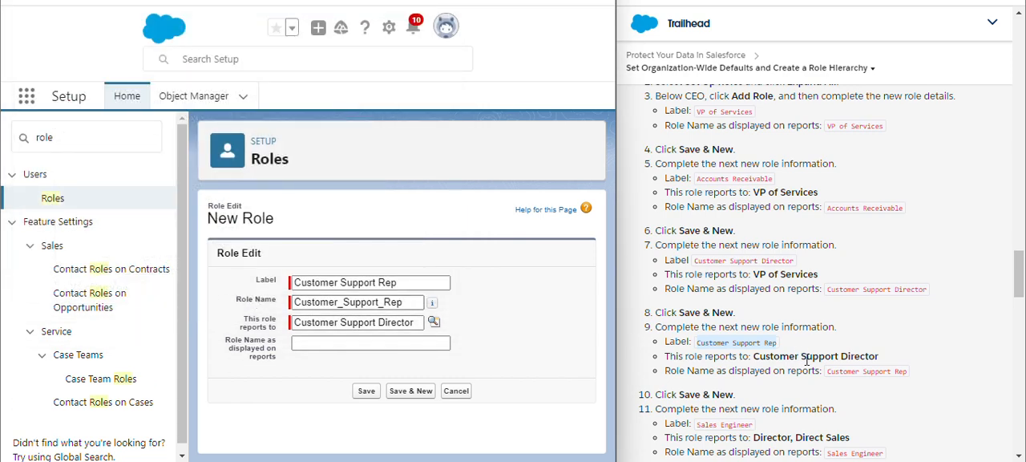
- Set the report display name to Customer Support Rep, and save the role while starting another new one
left_click_drag(829, 376, 915, 375)
key("ctrl+c")
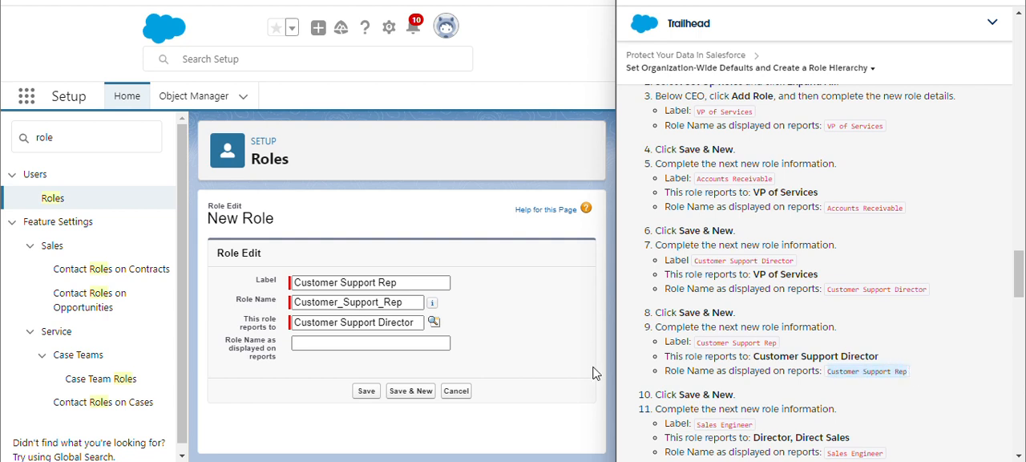
left_click(375, 347)
key("ctrl+v")
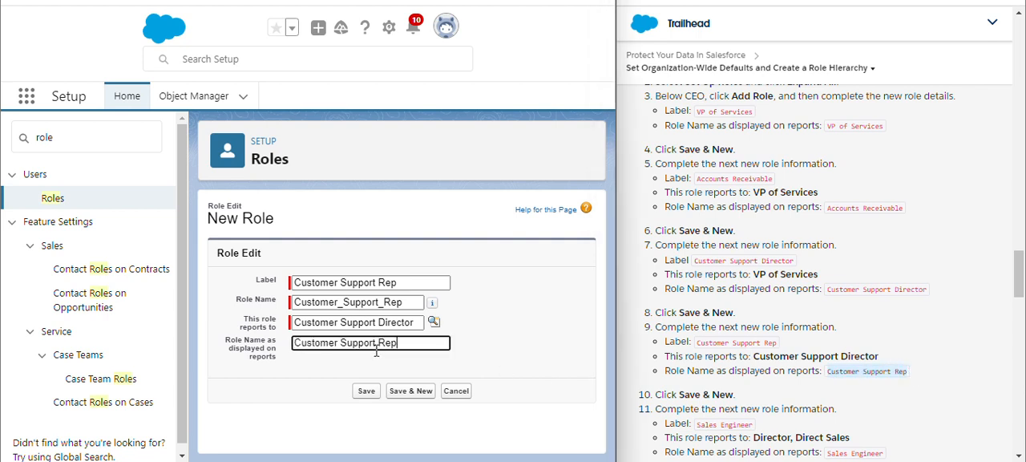
left_click(410, 392)
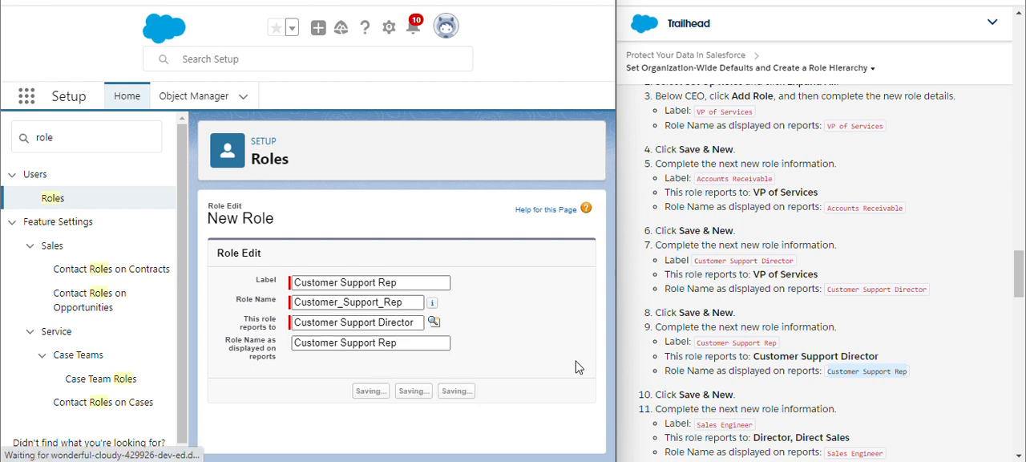
- Enter Customer Support Director as the label of the next new role and let its role name fill in
scroll(729, 370, "down", 3)
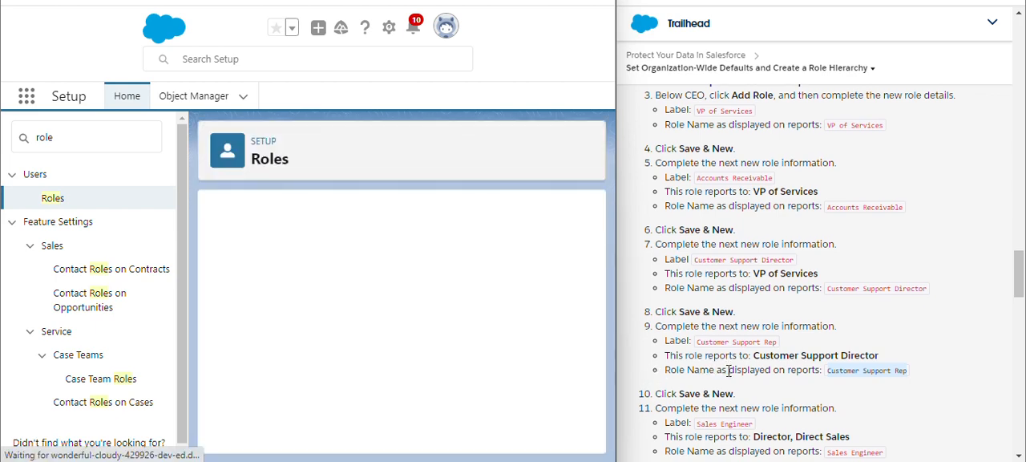
scroll(728, 371, "up", 1)
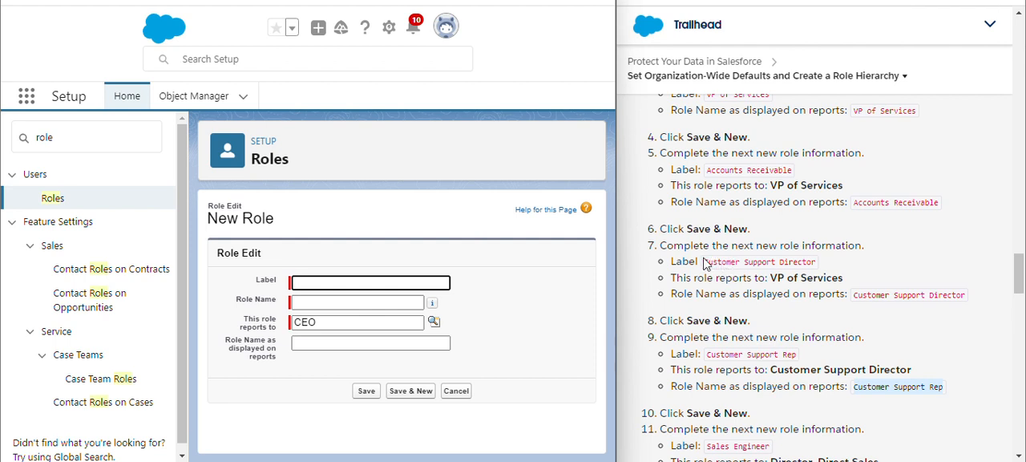
left_click_drag(705, 264, 818, 271)
key("ctrl+c")
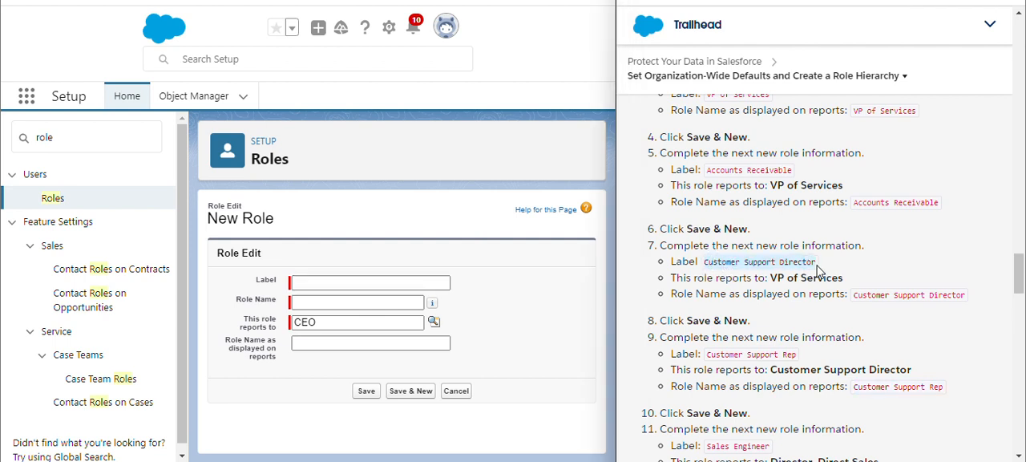
left_click(362, 283)
key("ctrl+v")
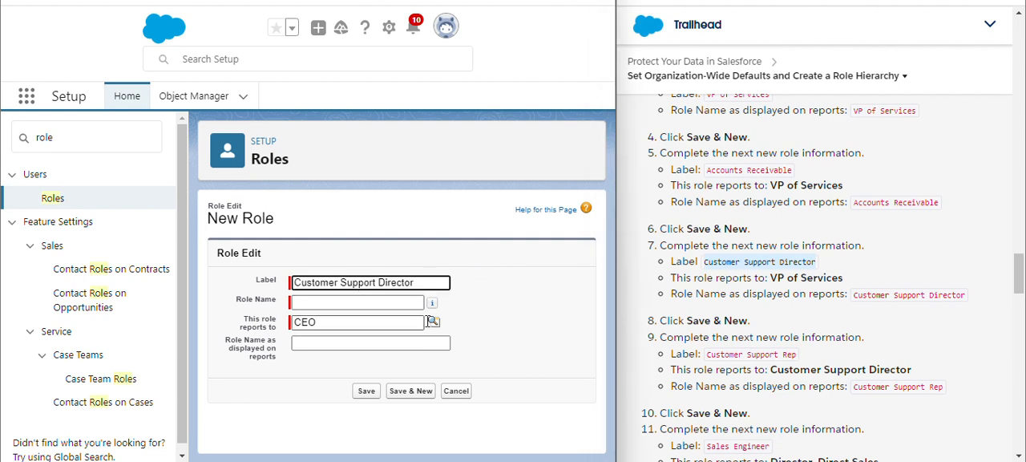
left_click(513, 324)
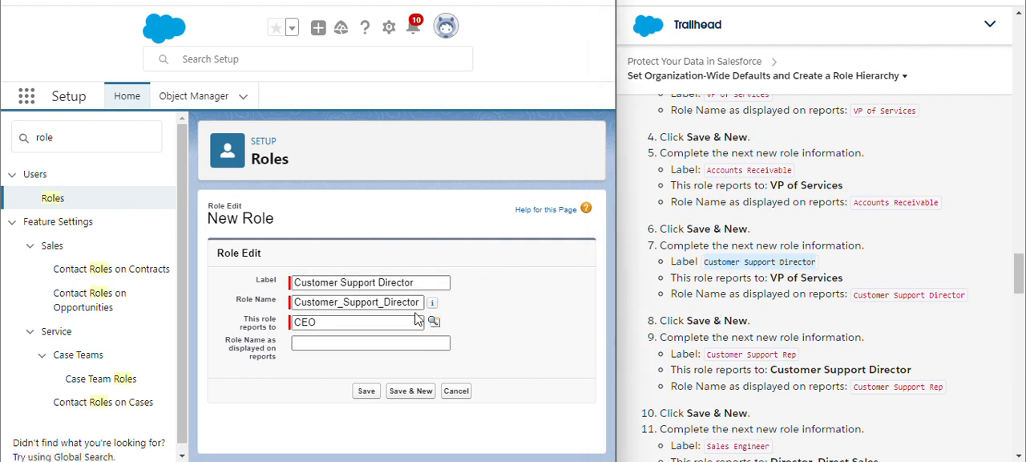
- Look up the parent role and make the repeated Customer Support Director entry report to VP of Services
left_click(434, 320)
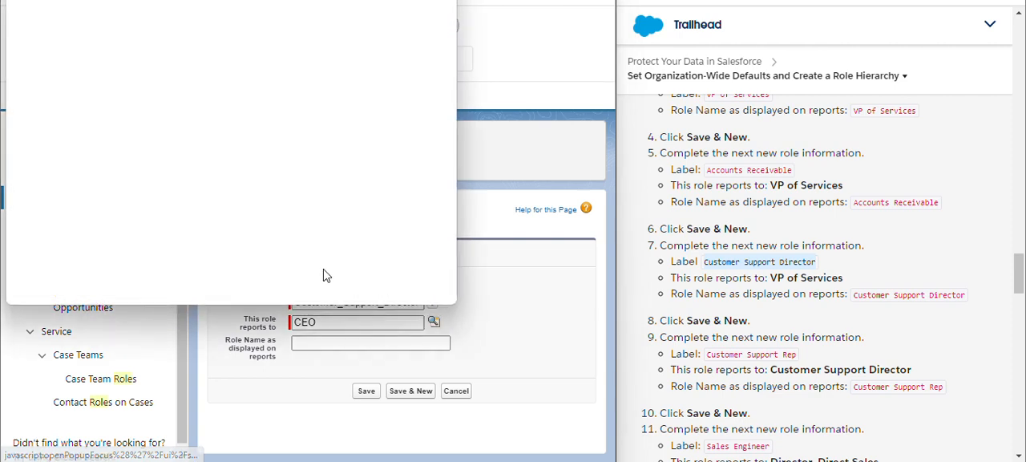
scroll(281, 260, "down", 1)
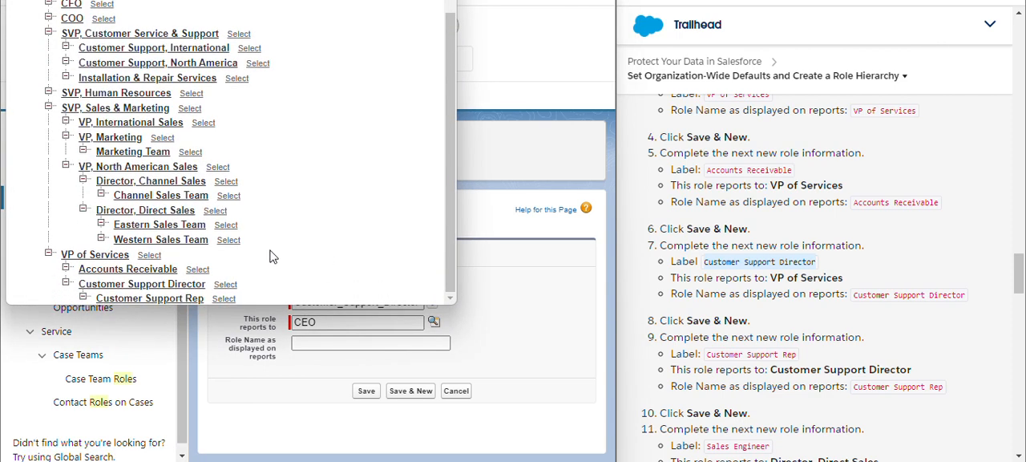
left_click(149, 257)
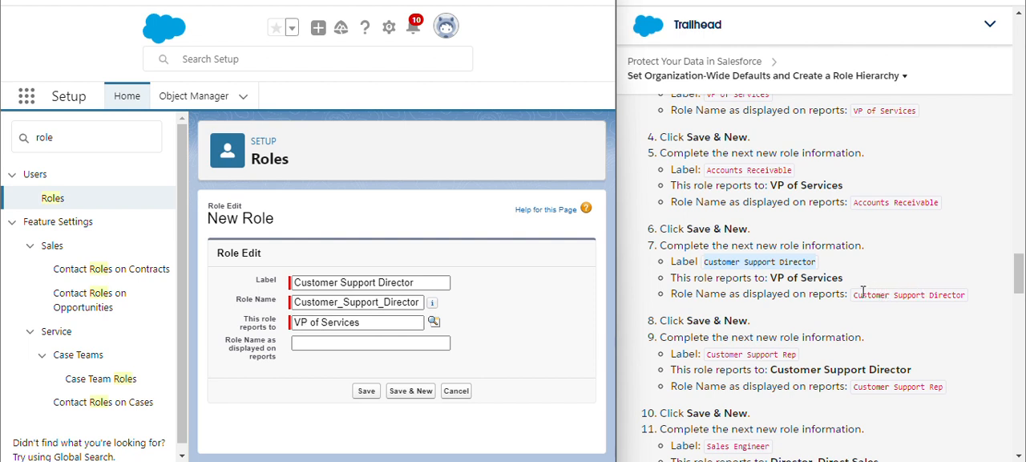
- Enter Customer Support Director as the repeated role's report display name and try to save it while starting another new one
left_click_drag(854, 295, 963, 309)
key("ctrl+c")
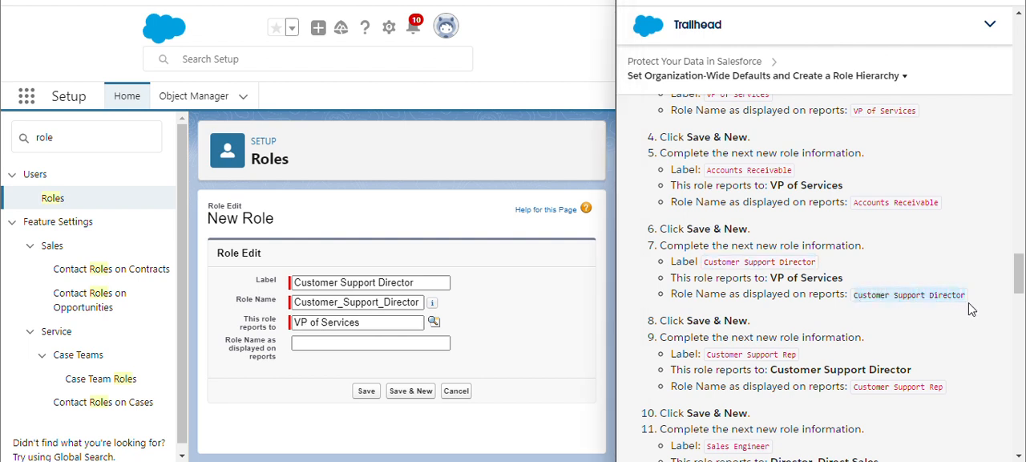
left_click(370, 342)
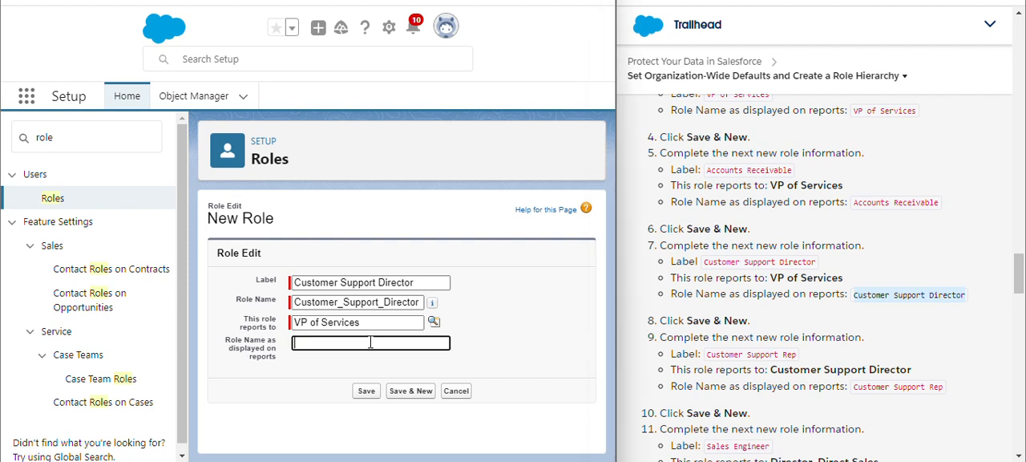
key("ctrl+v")
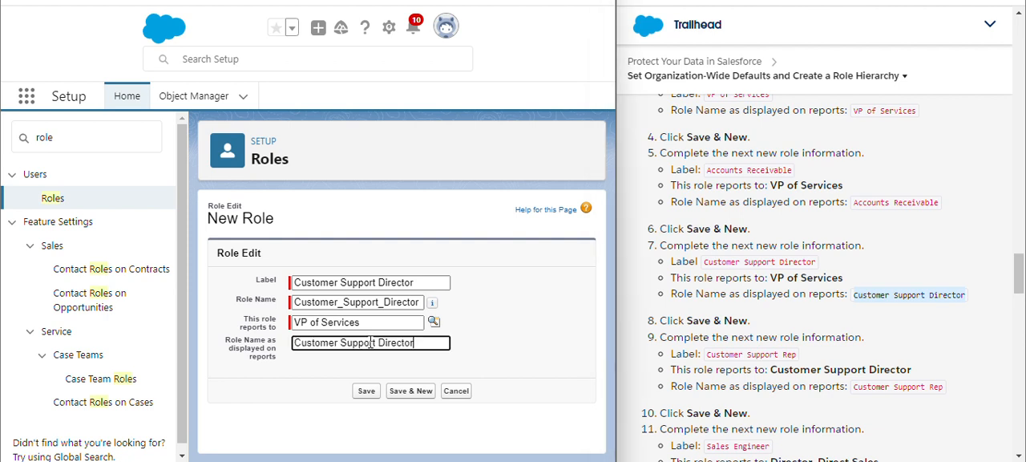
left_click(417, 393)
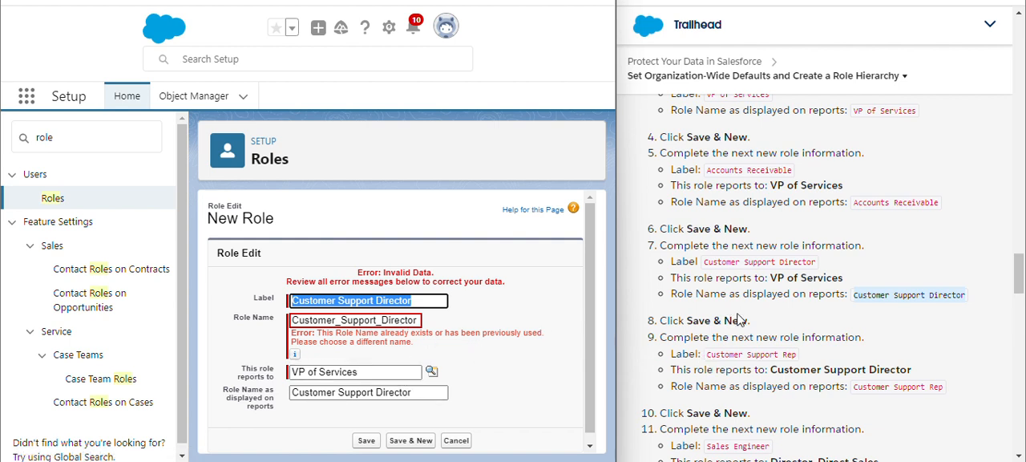
- Clear the duplicate role name, change the label to Sales Engineer and let the role name fill in from the label
scroll(739, 319, "up", 3)
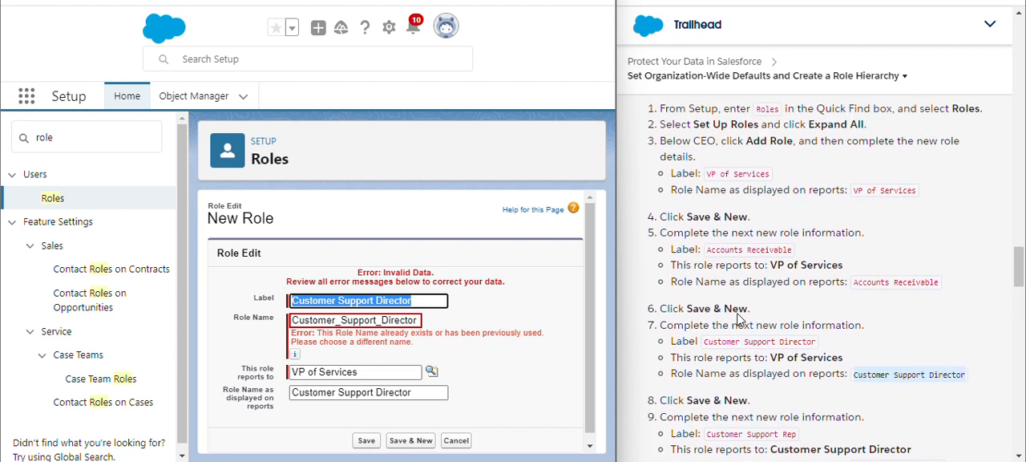
scroll(739, 319, "down", 4)
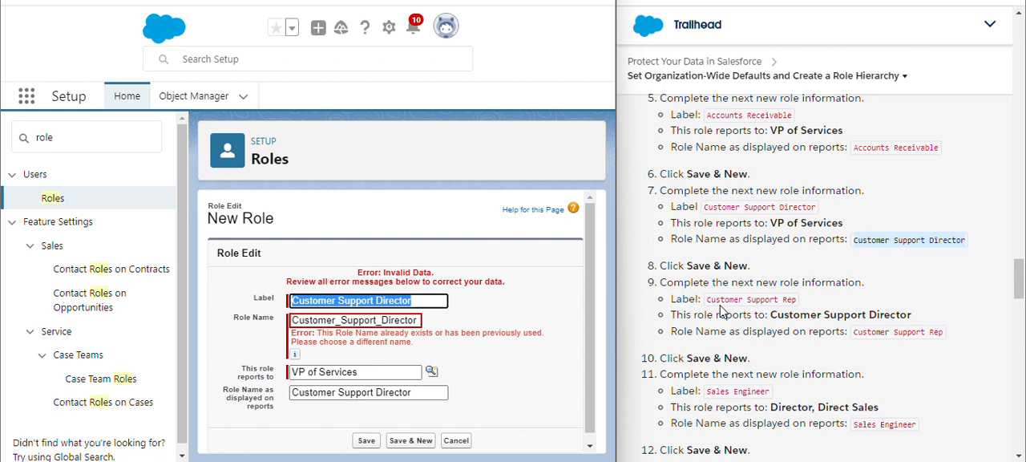
left_click(501, 343)
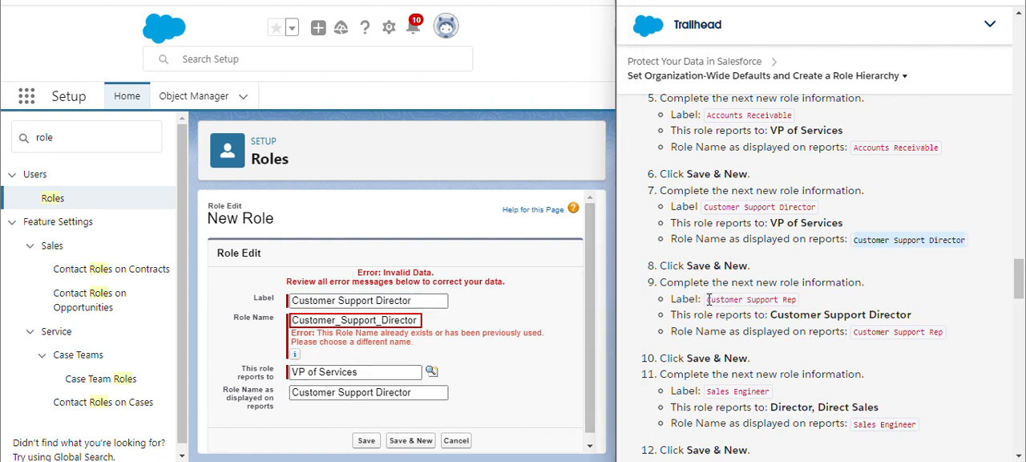
left_click_drag(708, 300, 795, 301)
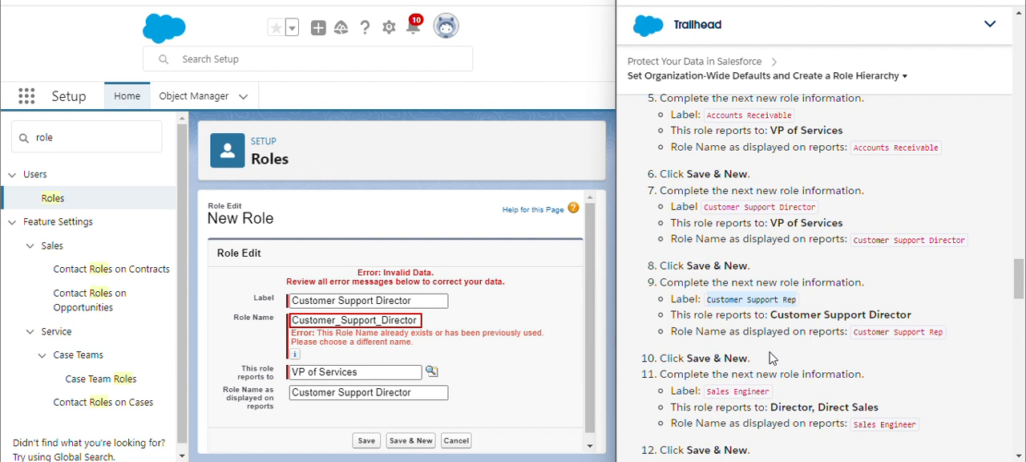
scroll(771, 359, "down", 2)
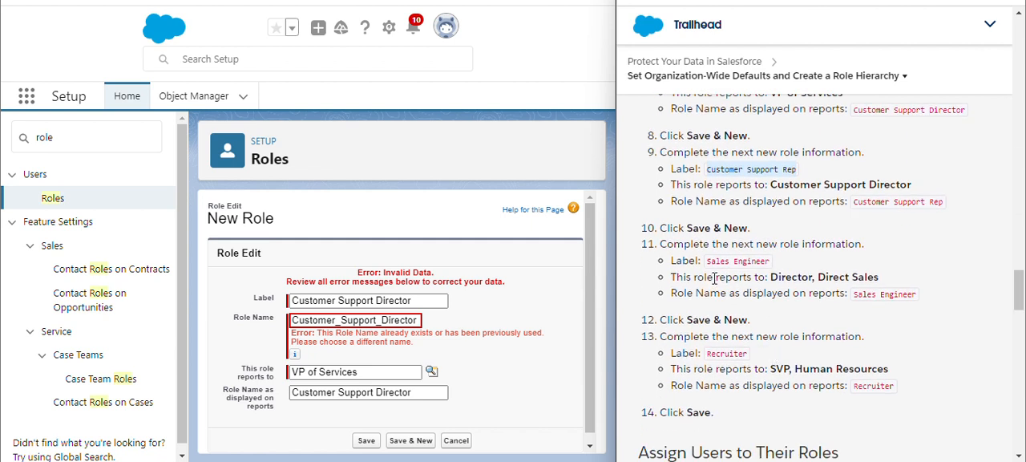
left_click_drag(709, 260, 774, 267)
key("ctrl+c")
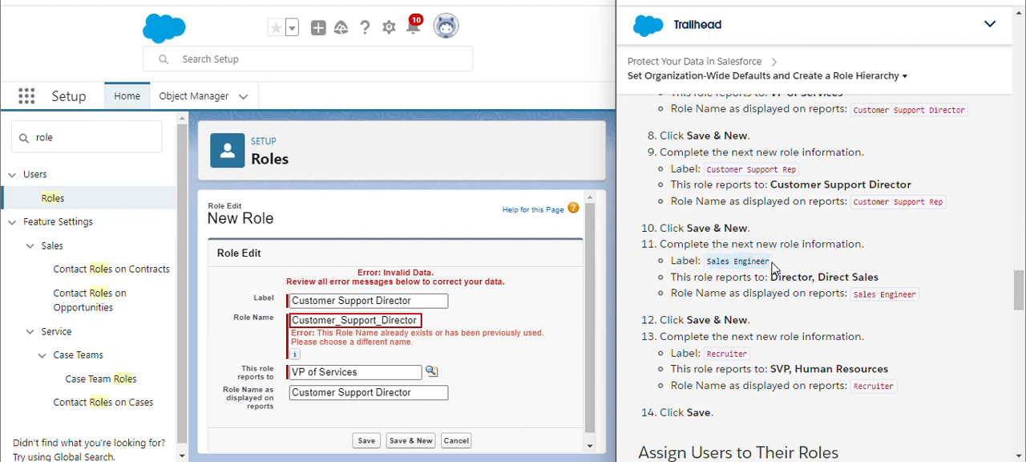
double_click(411, 320)
key("BackSpace")
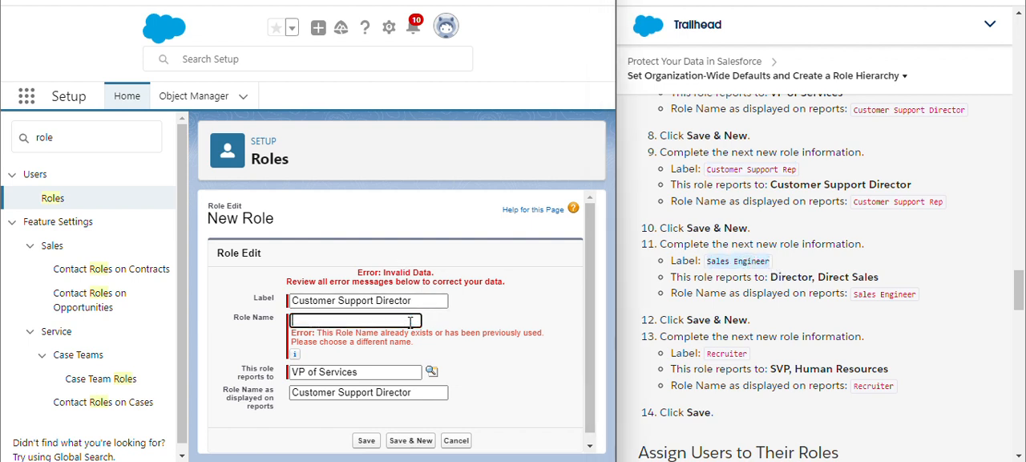
triple_click(416, 300)
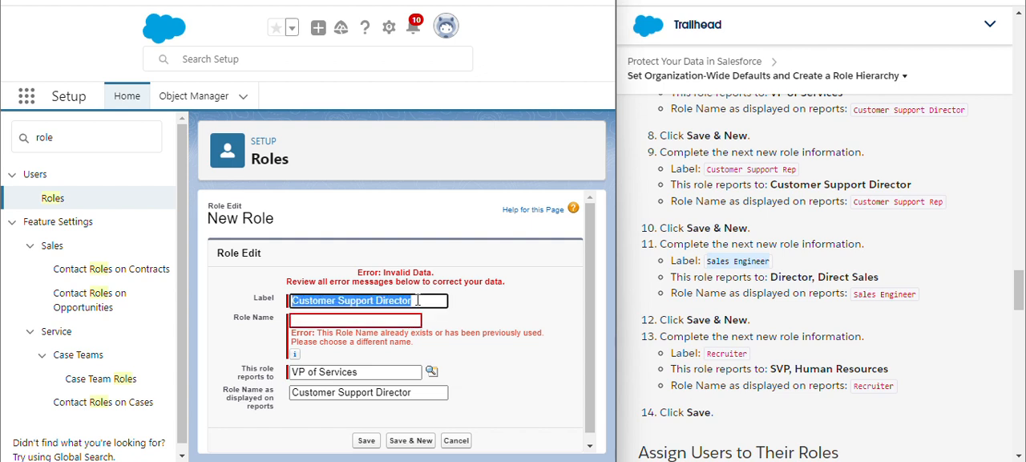
key("ctrl+v")
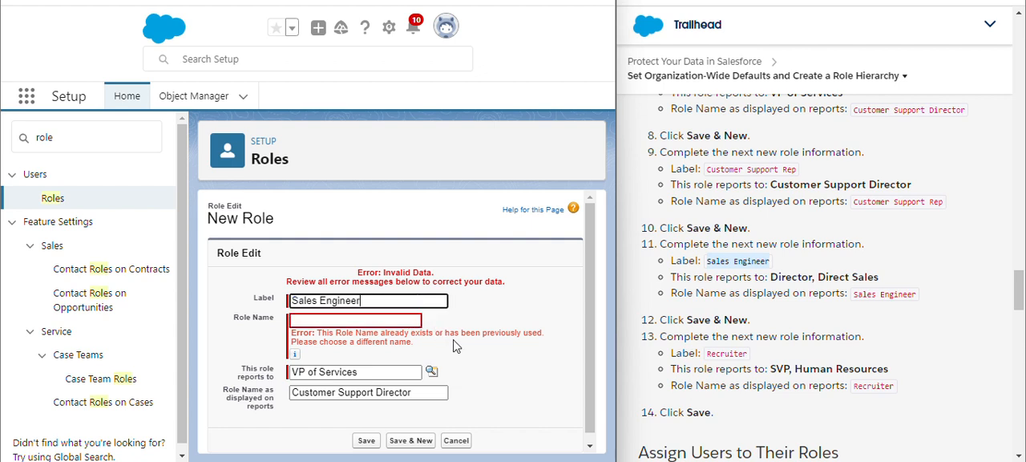
left_click(453, 344)
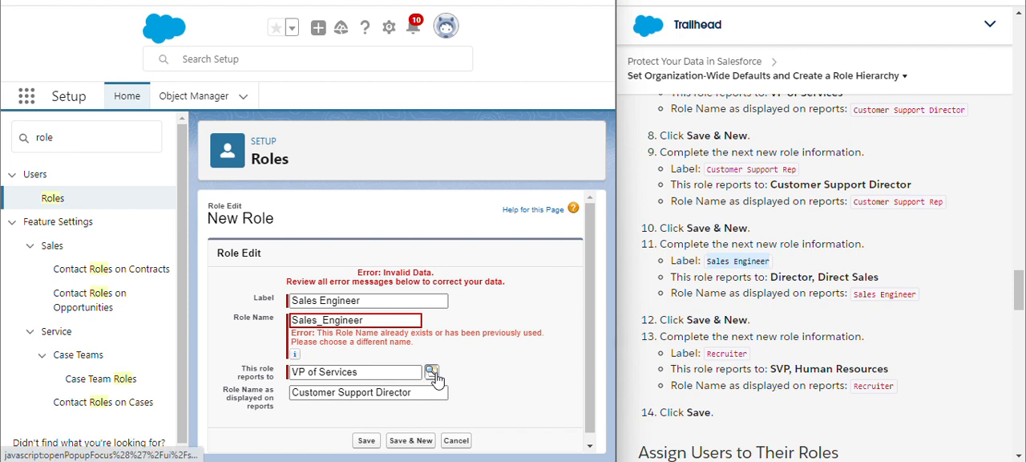
- Look up the parent role and make the Sales Engineer role report to Director, Direct Sales
left_click(434, 374)
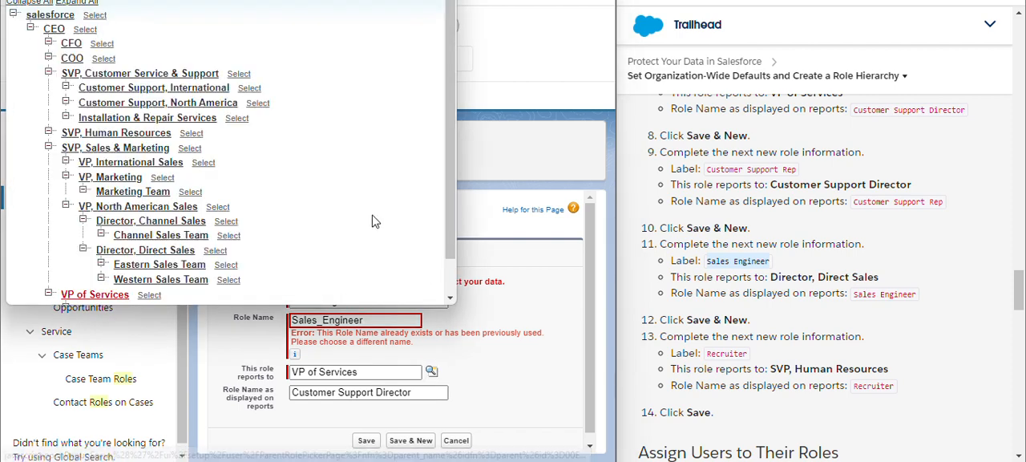
scroll(339, 222, "down", 1)
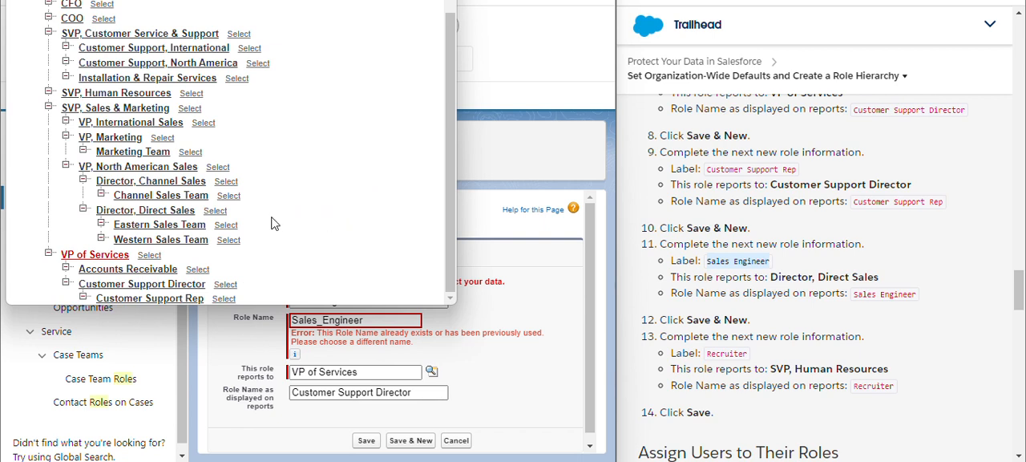
left_click(216, 211)
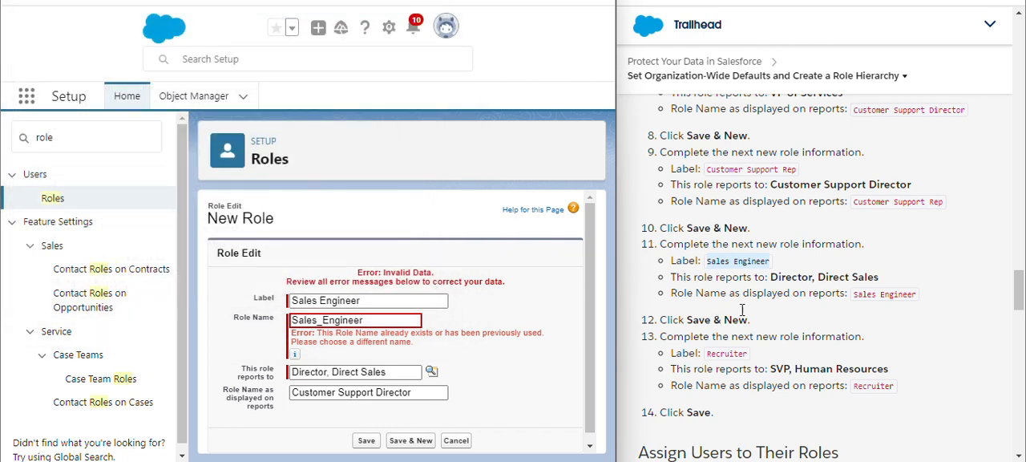
- Set the Sales Engineer role's report display name to Sales Engineer, save the role and start another new one
left_click_drag(855, 295, 922, 302)
key("ctrl+c")
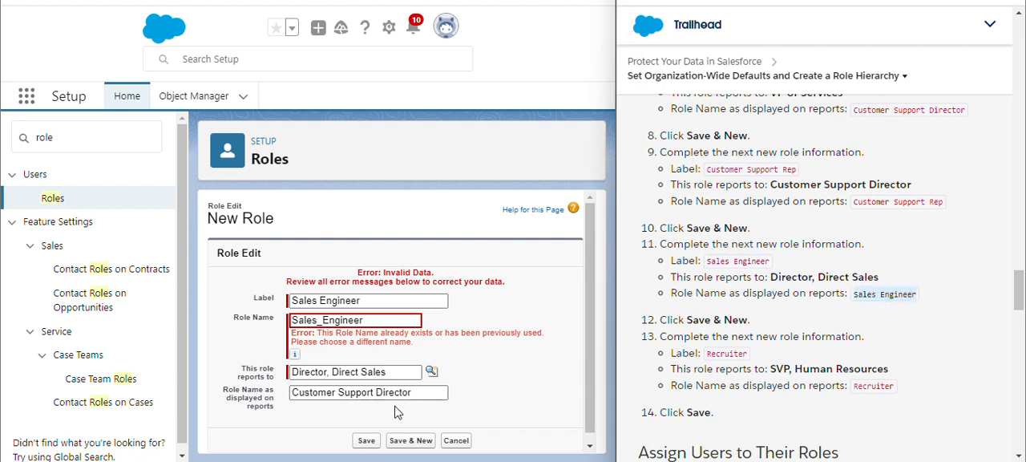
double_click(438, 393)
key("ctrl+a")
key("ctrl+v")
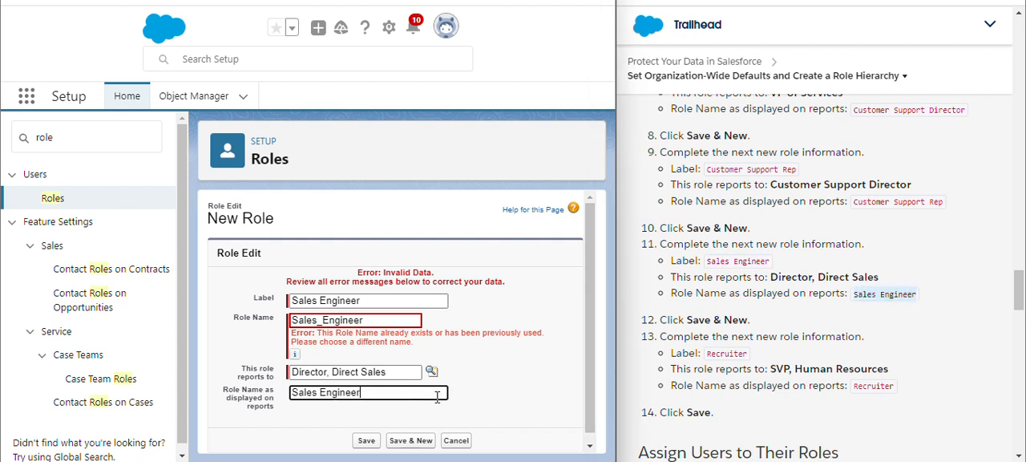
left_click(480, 415)
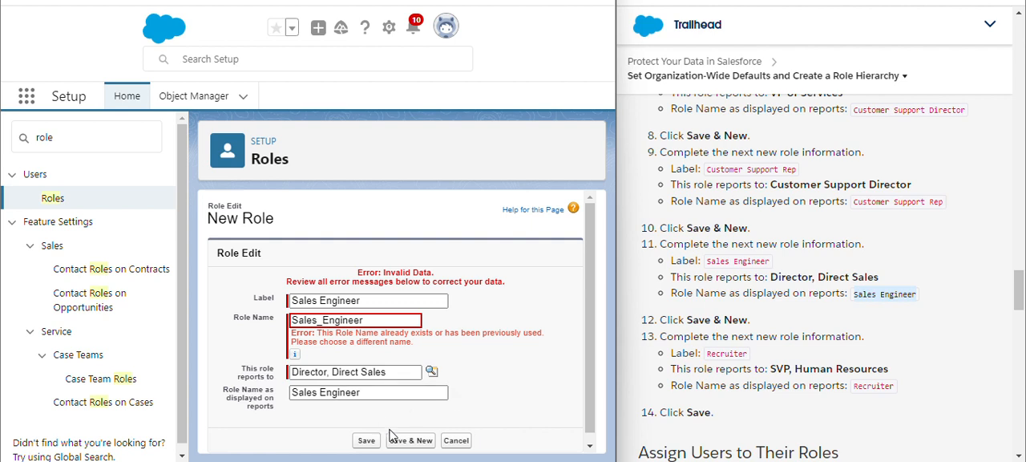
left_click(412, 441)
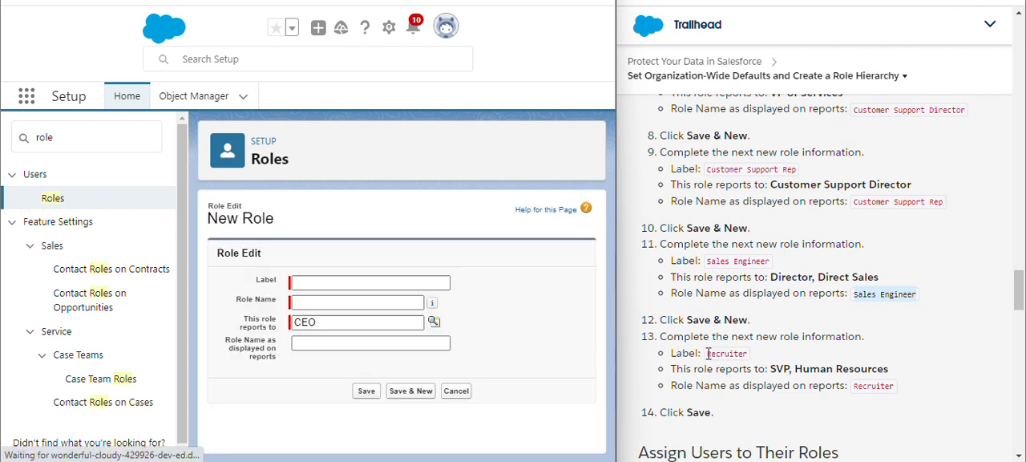
- Label the new role Recruiter with its role name filled in from the label, and make it report to SVP, Human Resources
scroll(757, 352, "down", 1)
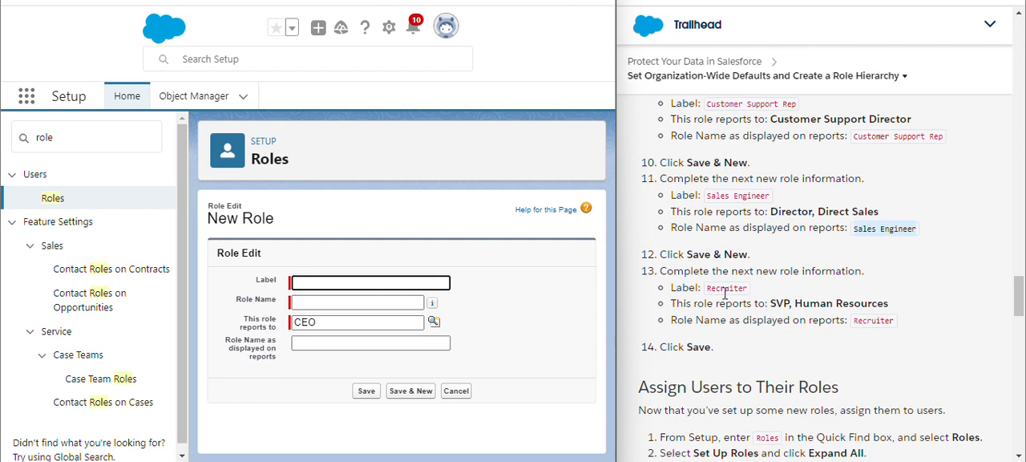
left_click_drag(707, 287, 751, 295)
key("ctrl+c")
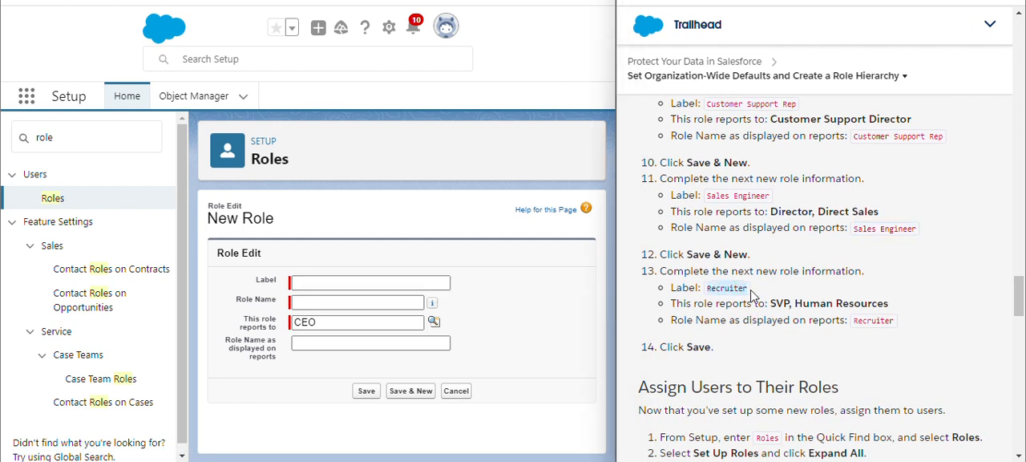
left_click(355, 283)
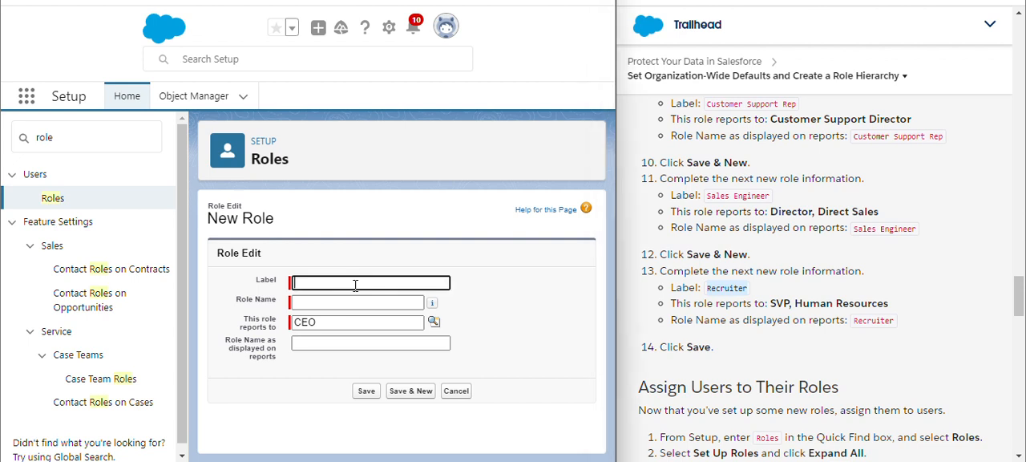
key("ctrl+v")
left_click(511, 324)
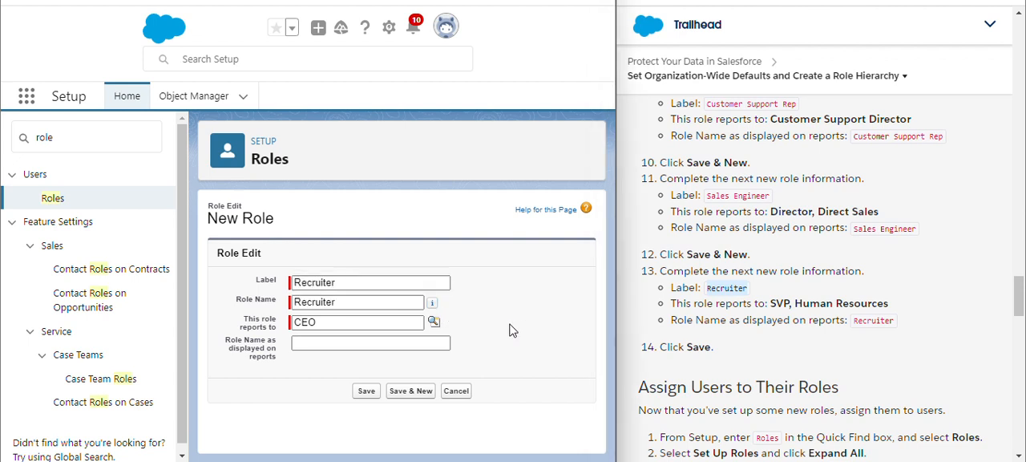
left_click(433, 322)
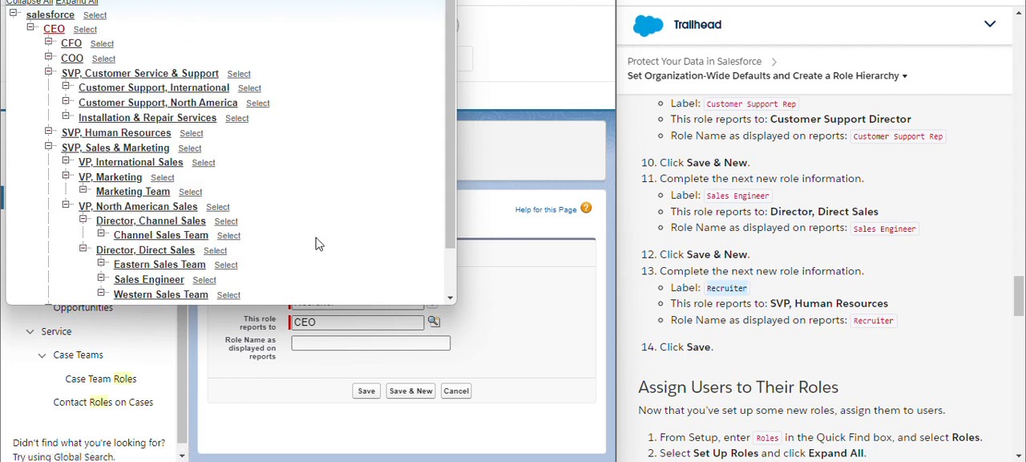
left_click(191, 133)
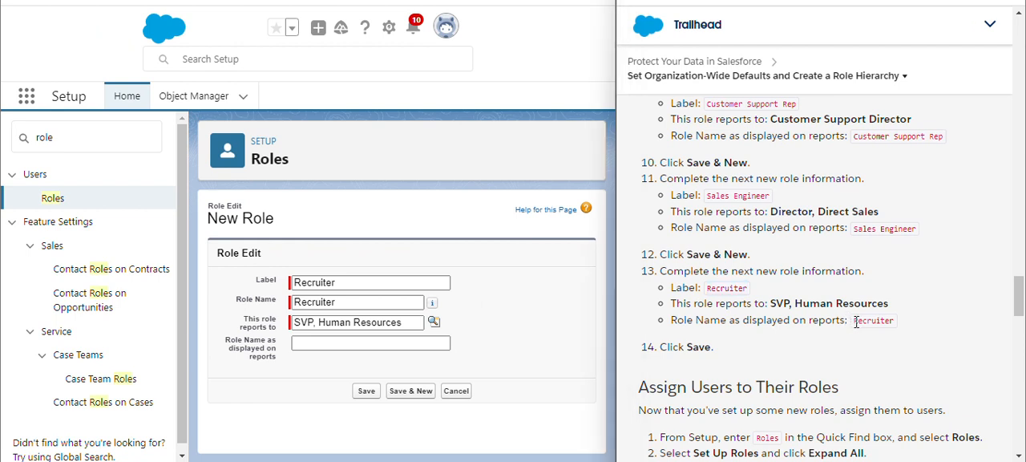
- Enter Recruiter as the role's name displayed on reports and save the role
left_click_drag(856, 321, 887, 323)
left_click(442, 343)
key("ctrl+v")
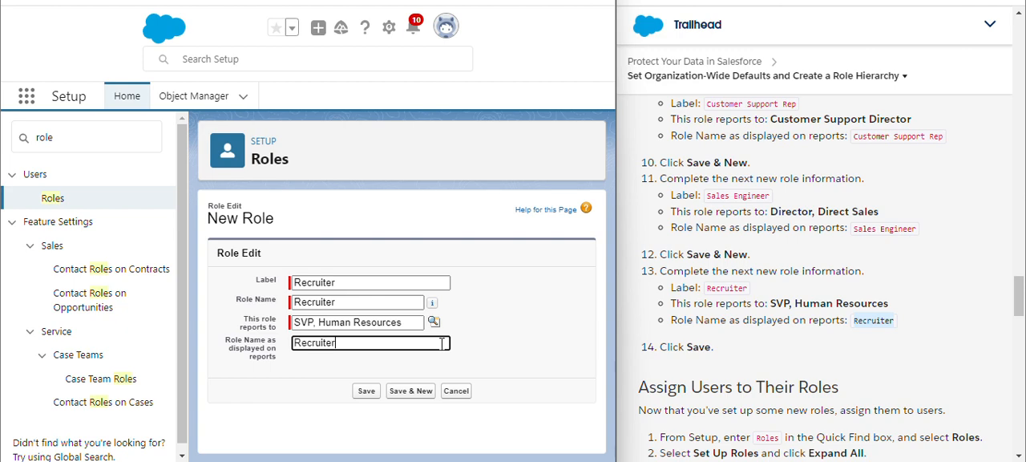
left_click(370, 392)
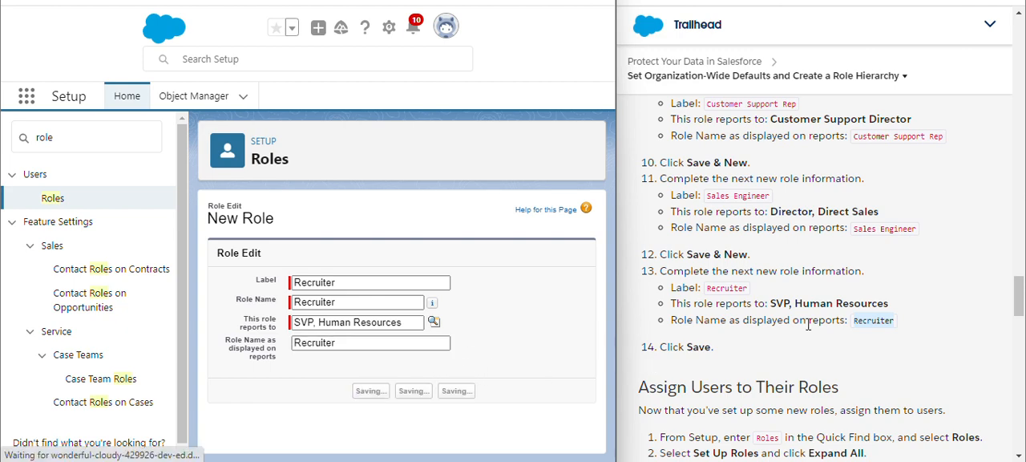
- Return to the Roles setup page and open the organization's role hierarchy for editing
scroll(808, 325, "down", 3)
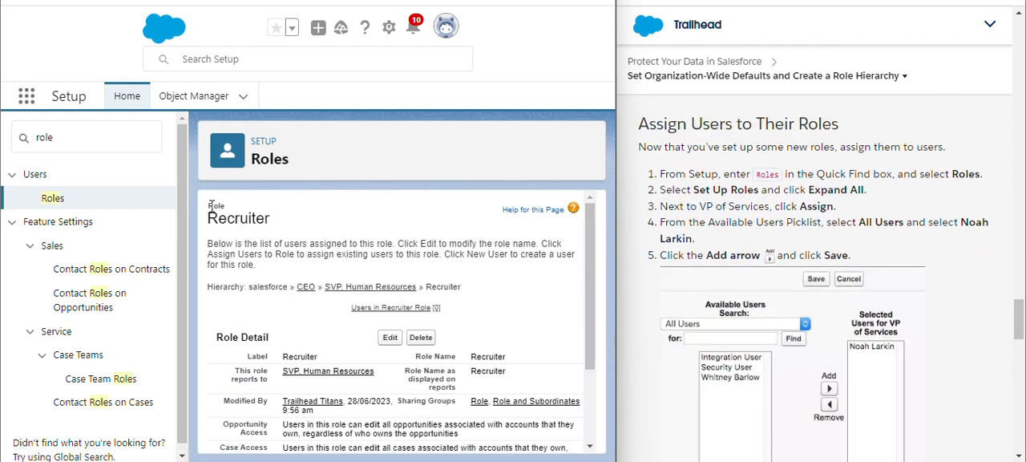
left_click(60, 203)
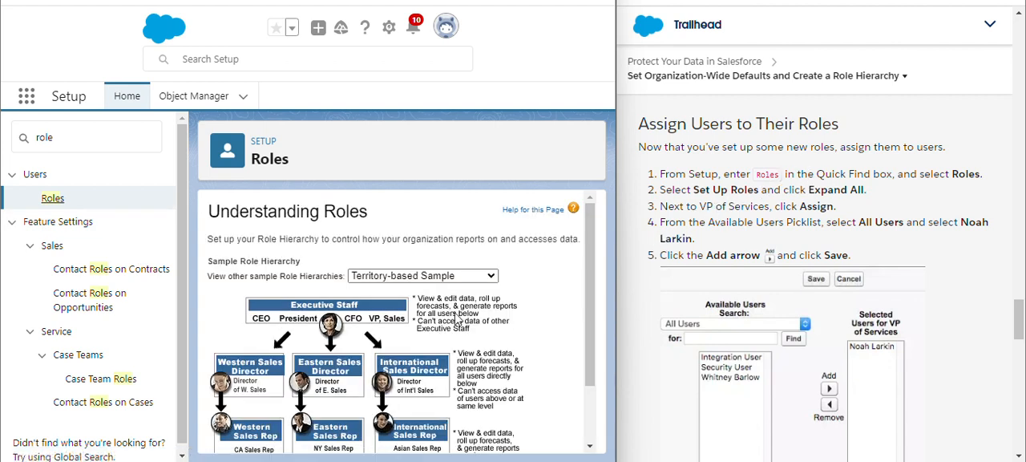
scroll(456, 319, "down", 1)
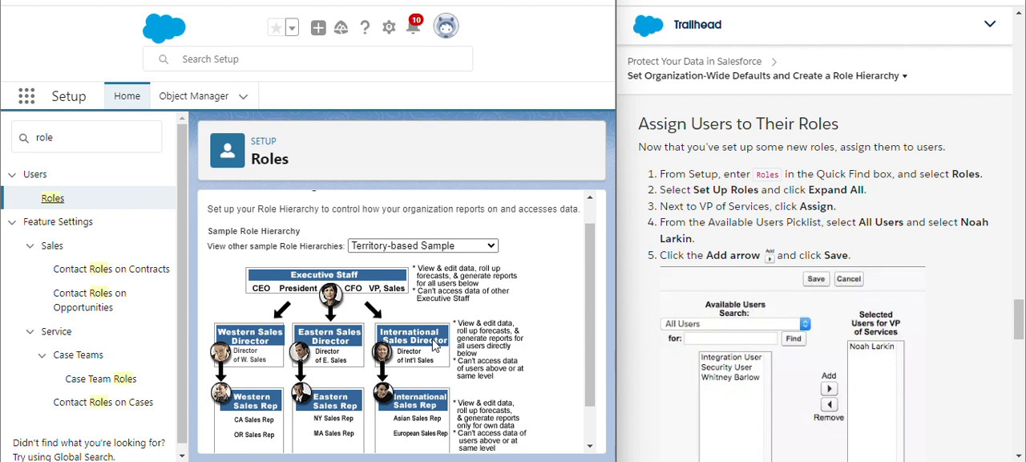
left_click(491, 246)
left_click(491, 246)
scroll(517, 261, "down", 2)
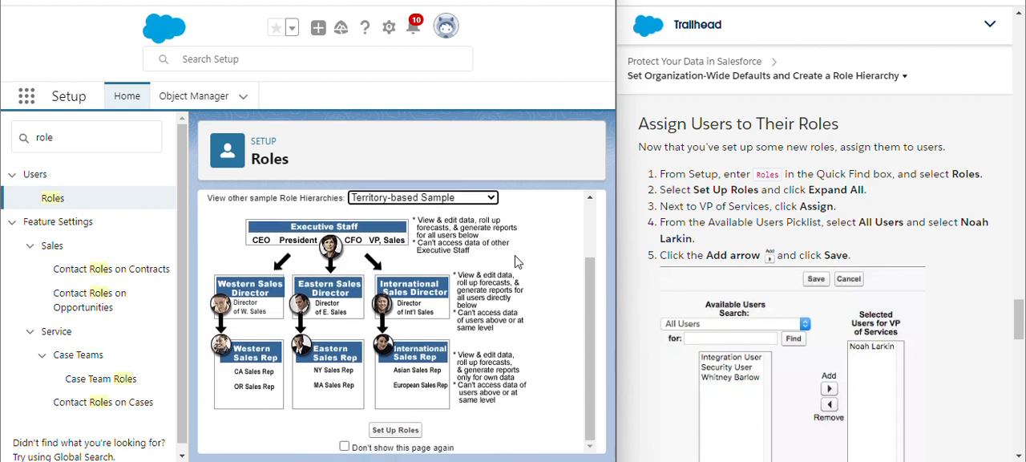
left_click(396, 433)
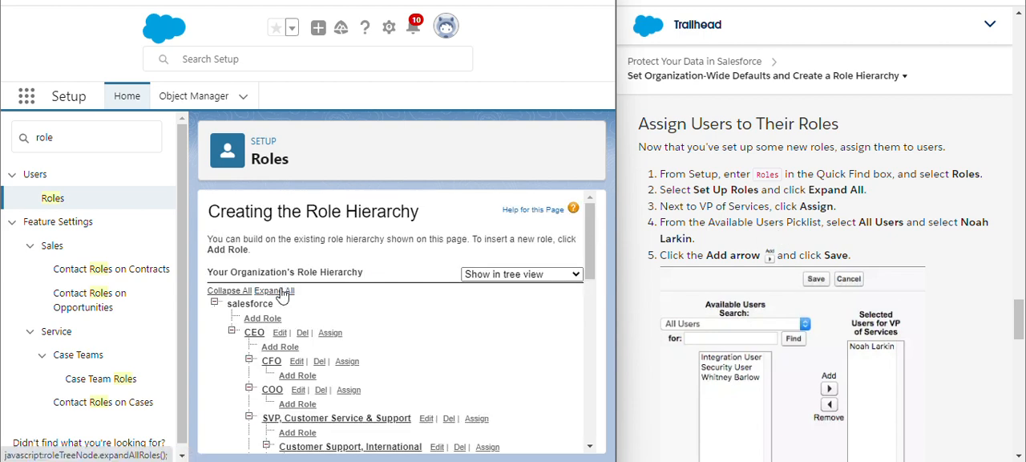
- Find VP of Services in the role hierarchy and open its user assignment page
scroll(414, 299, "down", 3)
scroll(414, 299, "up", 1)
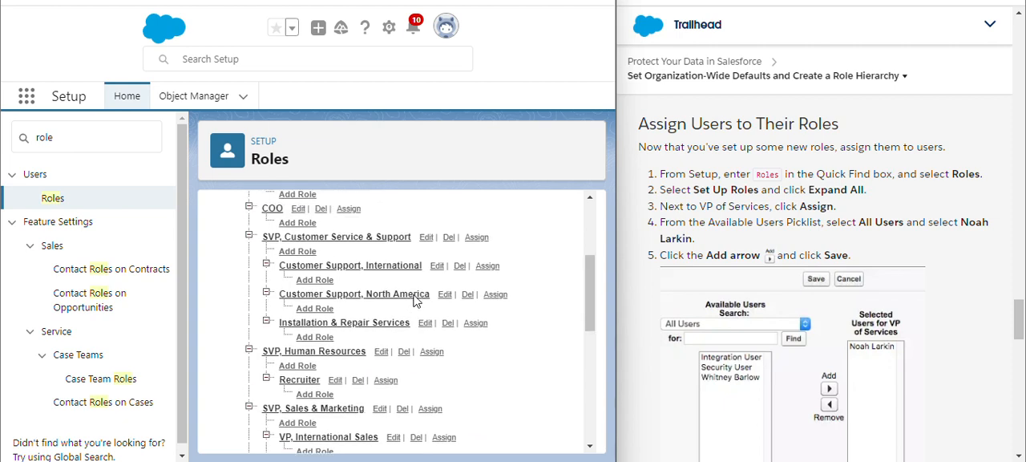
scroll(415, 299, "down", 5)
scroll(414, 299, "up", 10)
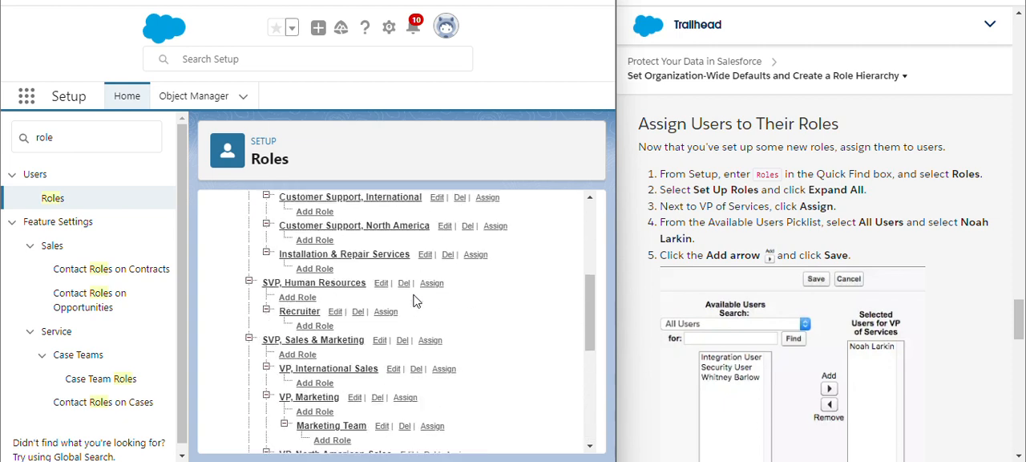
scroll(415, 300, "up", 1)
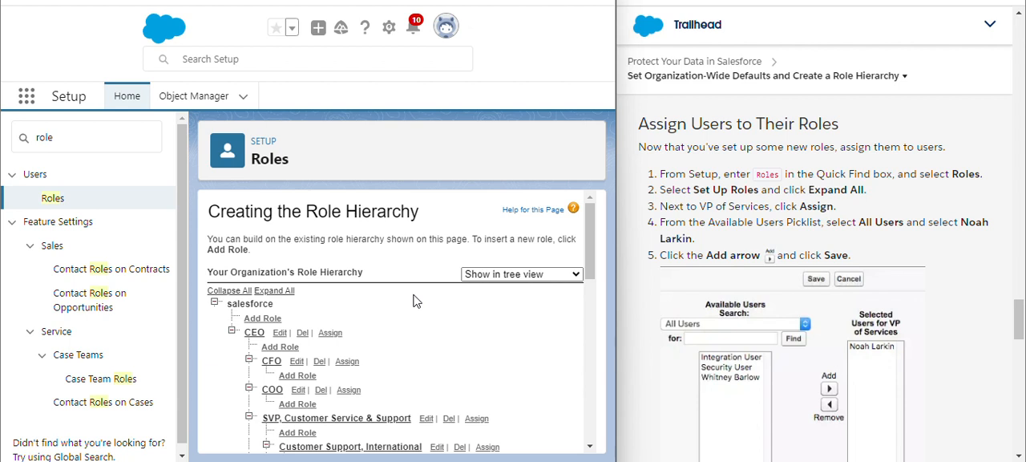
scroll(414, 300, "down", 10)
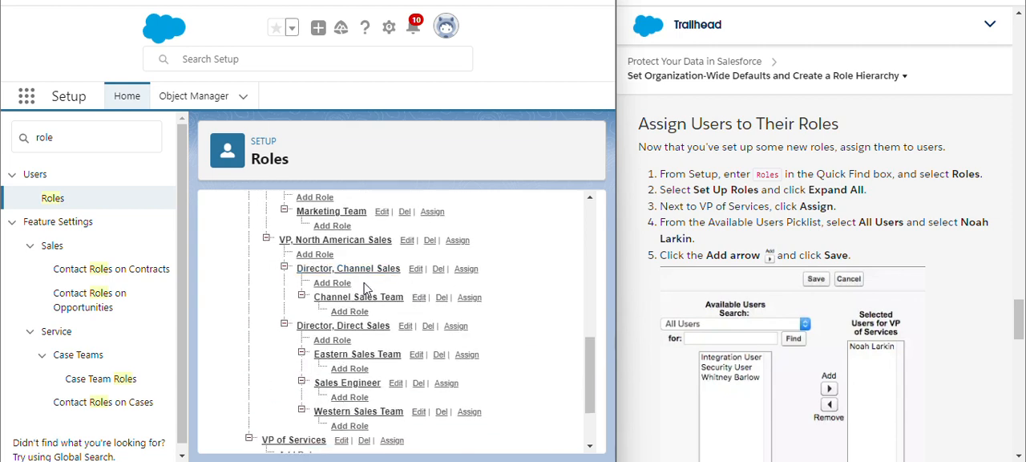
scroll(320, 317, "down", 1)
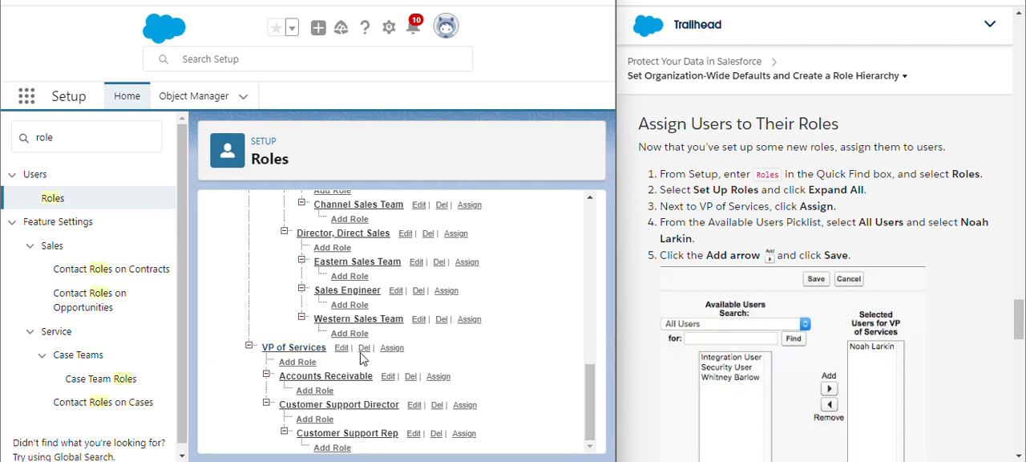
left_click(389, 353)
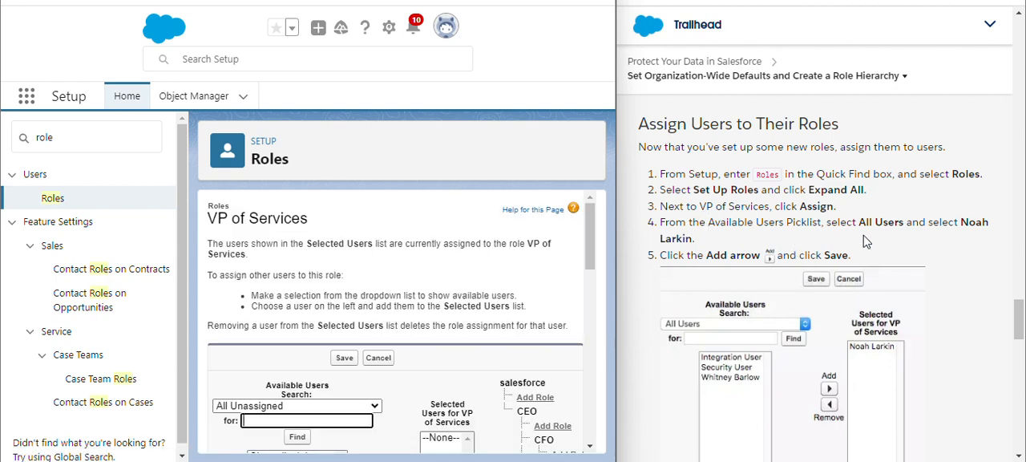
- Switch the available users list for VP of Services to All Users
scroll(497, 336, "down", 3)
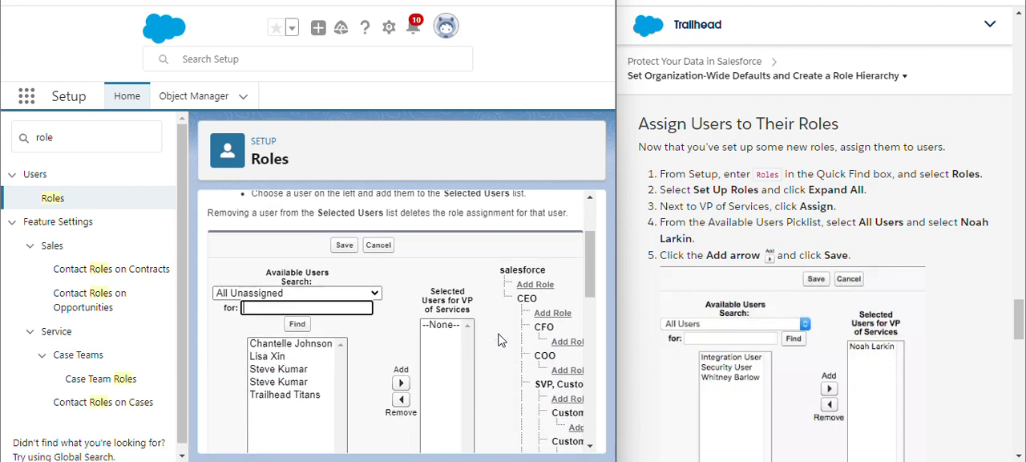
left_click(369, 293)
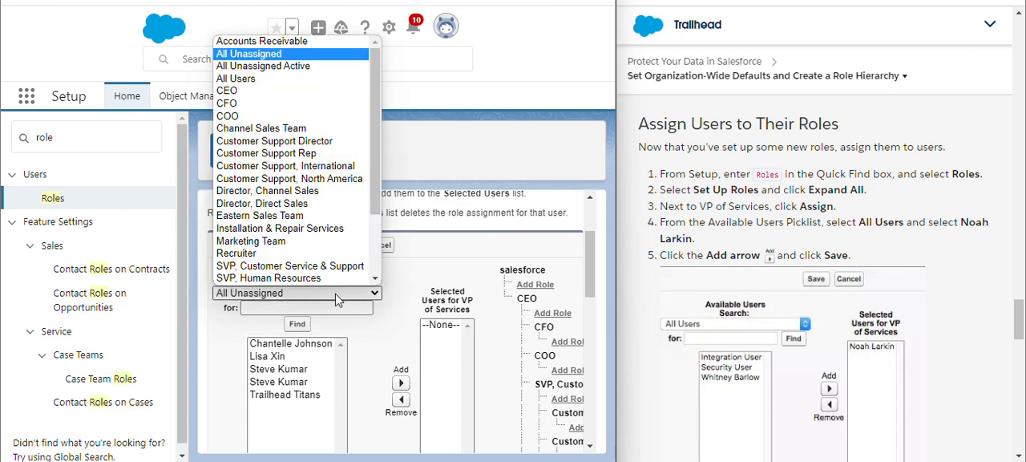
left_click(289, 81)
scroll(497, 272, "up", 3)
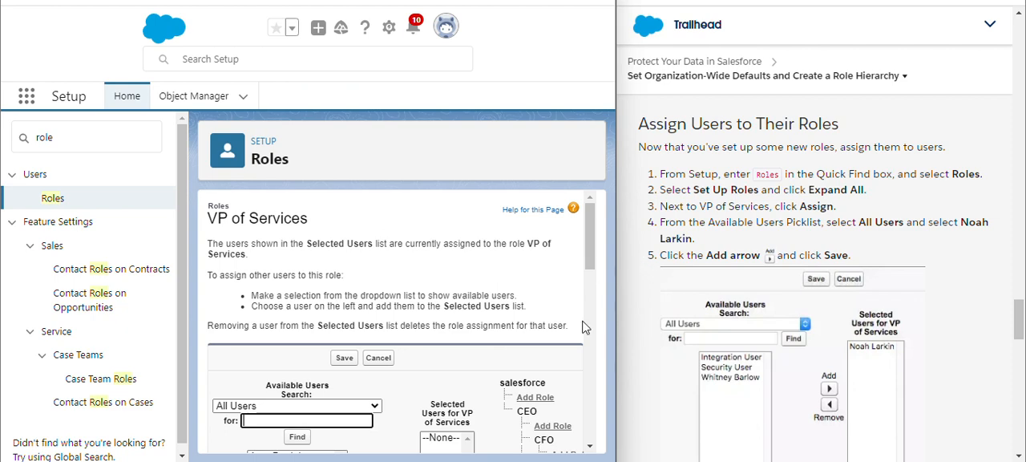
- Add the user named in the instructions to the selected users for VP of Services
scroll(488, 372, "down", 3)
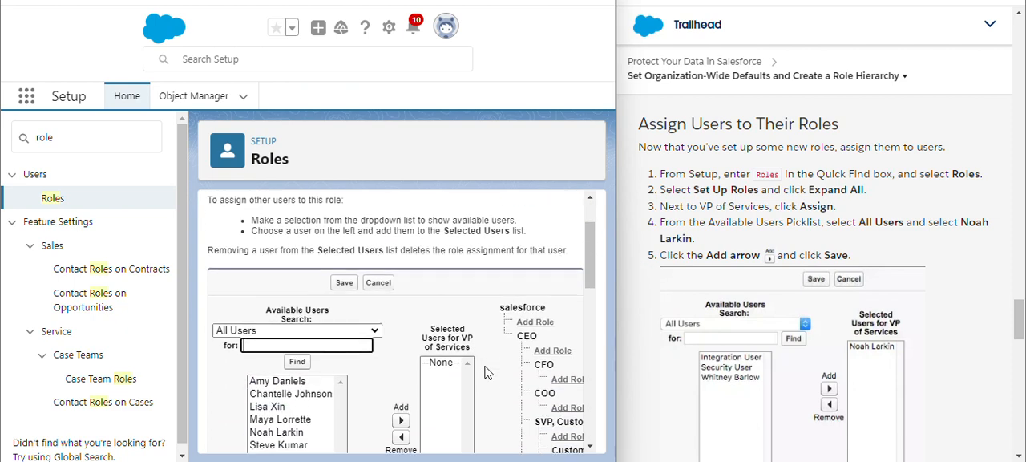
scroll(488, 372, "down", 2)
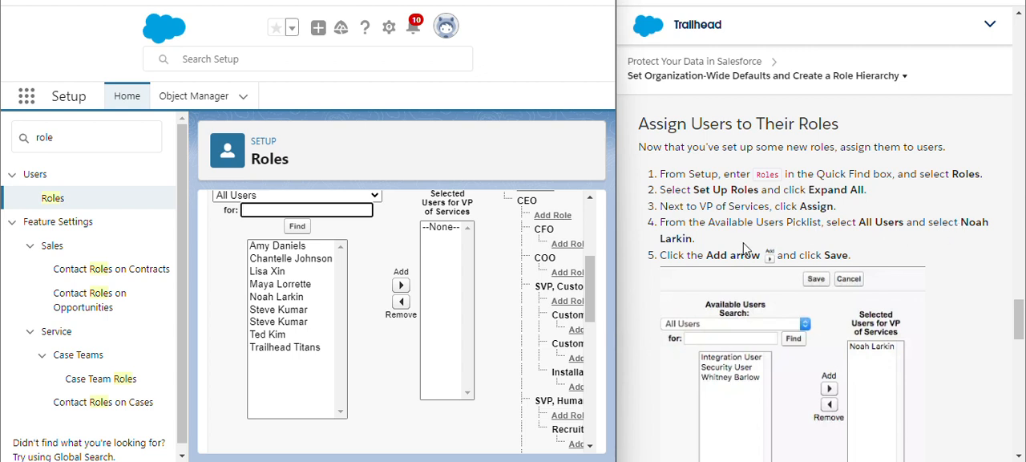
scroll(471, 319, "up", 2)
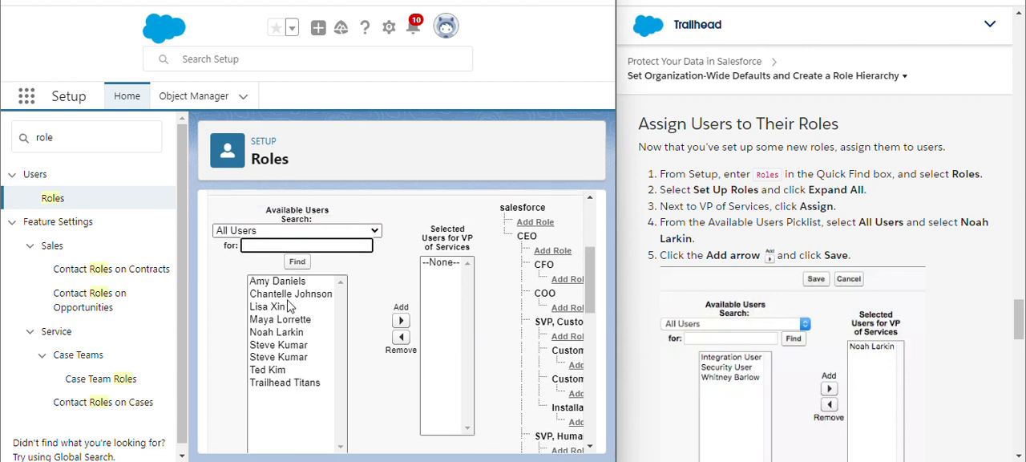
left_click(285, 332)
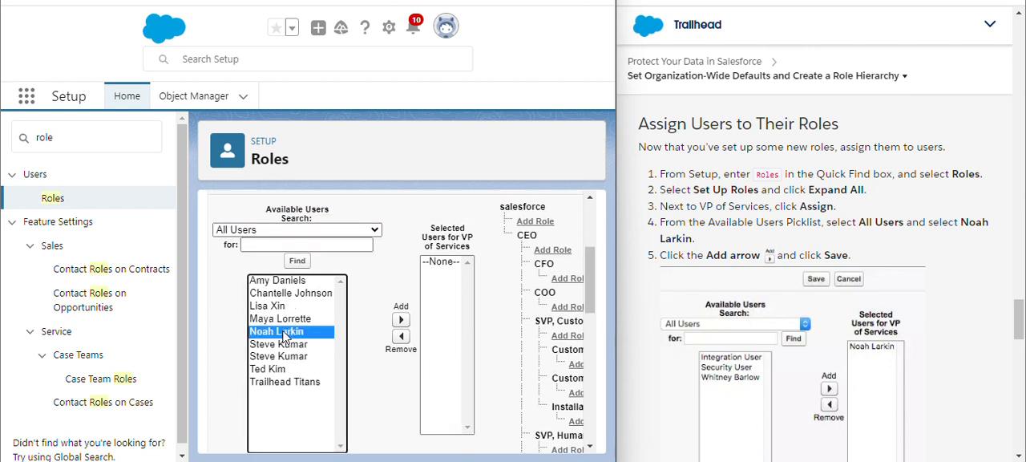
left_click(401, 320)
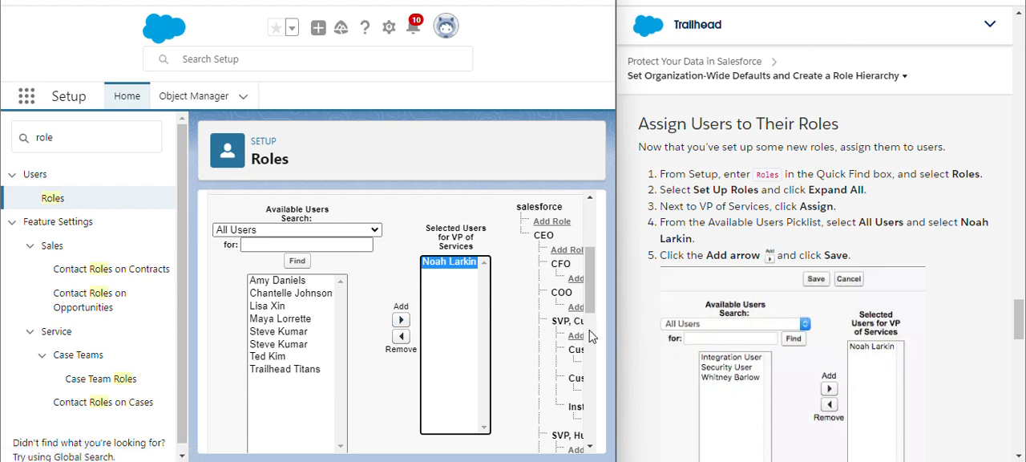
scroll(745, 350, "down", 4)
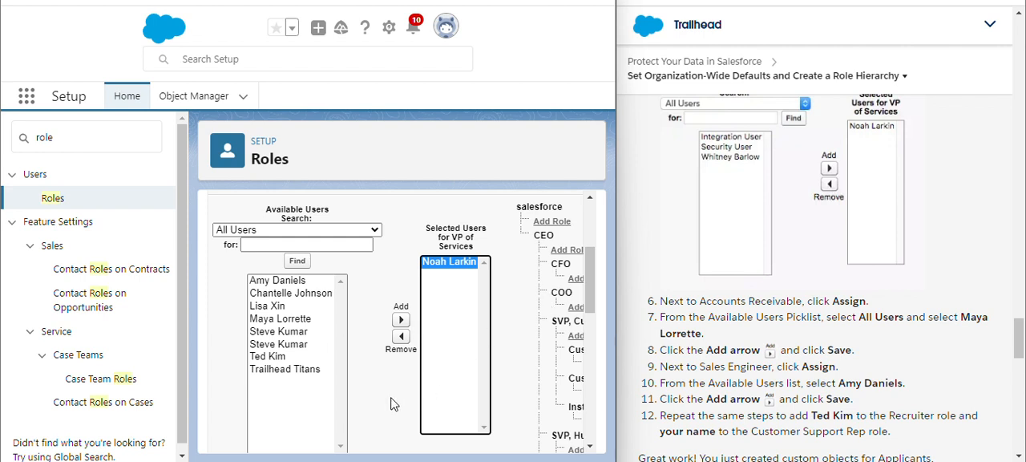
scroll(391, 403, "down", 5)
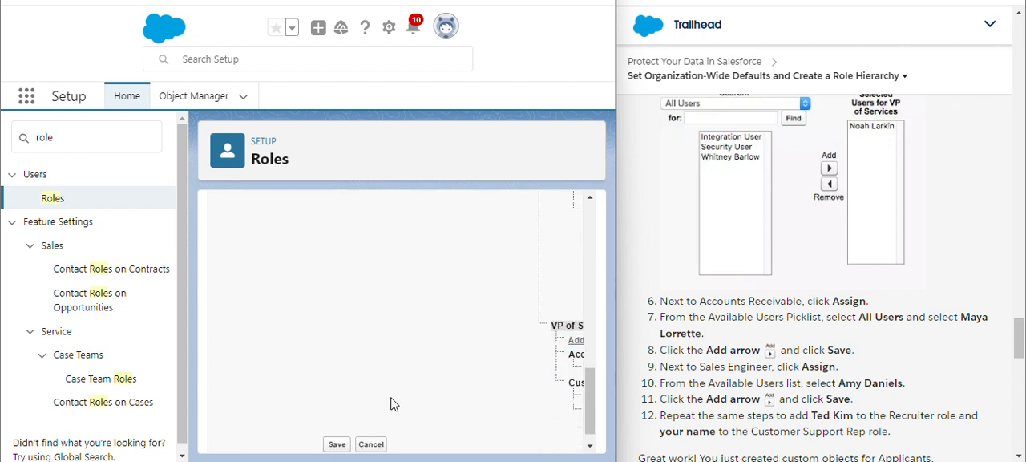
scroll(431, 350, "up", 8)
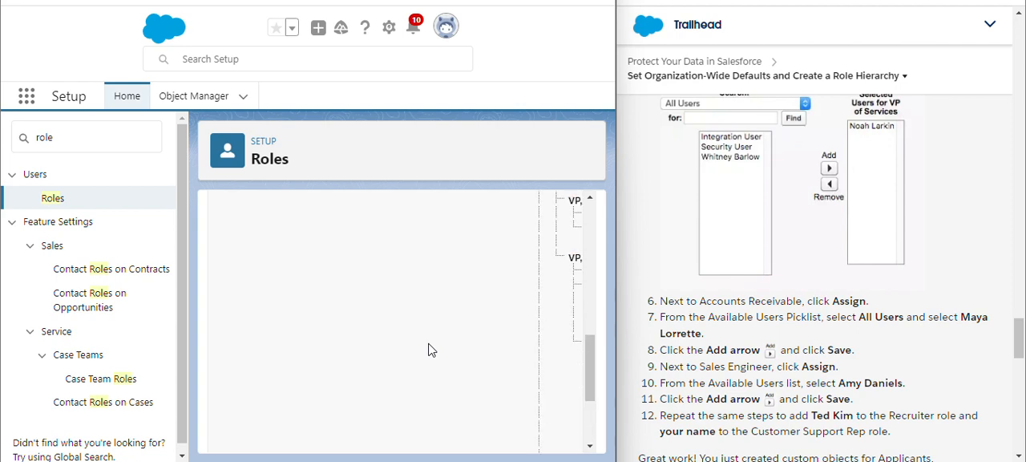
scroll(431, 350, "down", 3)
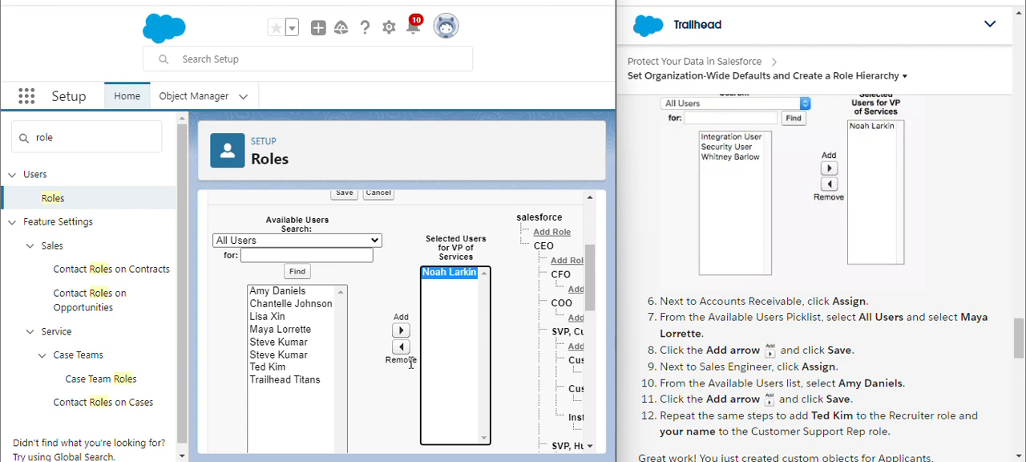
- Review the Trailhead assignment instructions and save the user assignment for the VP of Services role
scroll(838, 288, "up", 3)
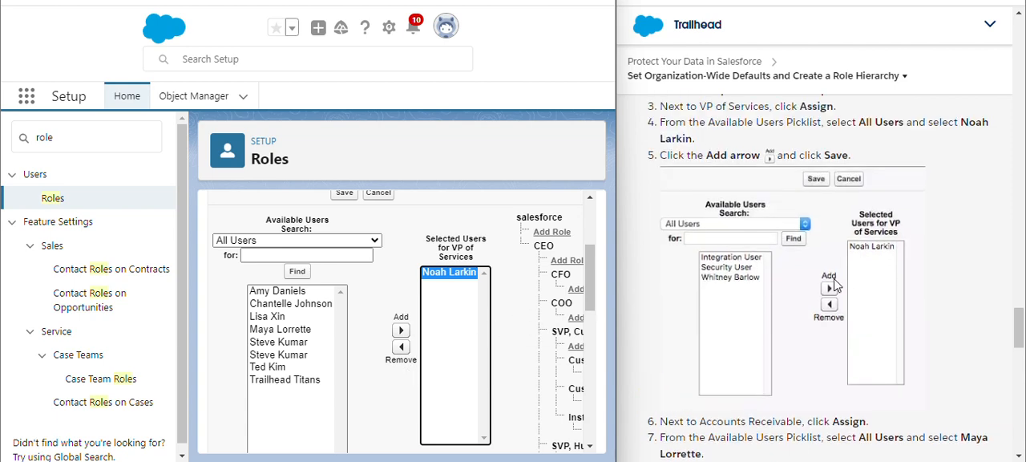
scroll(808, 296, "down", 4)
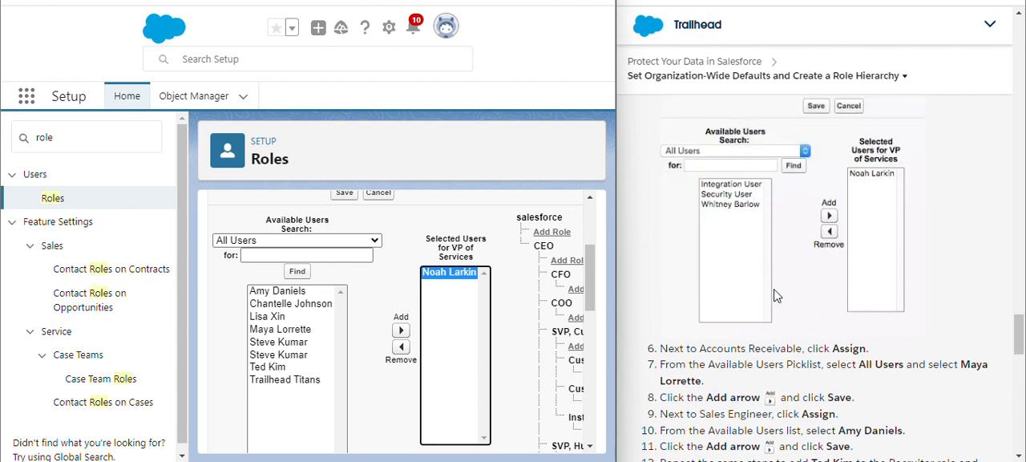
scroll(725, 294, "down", 1)
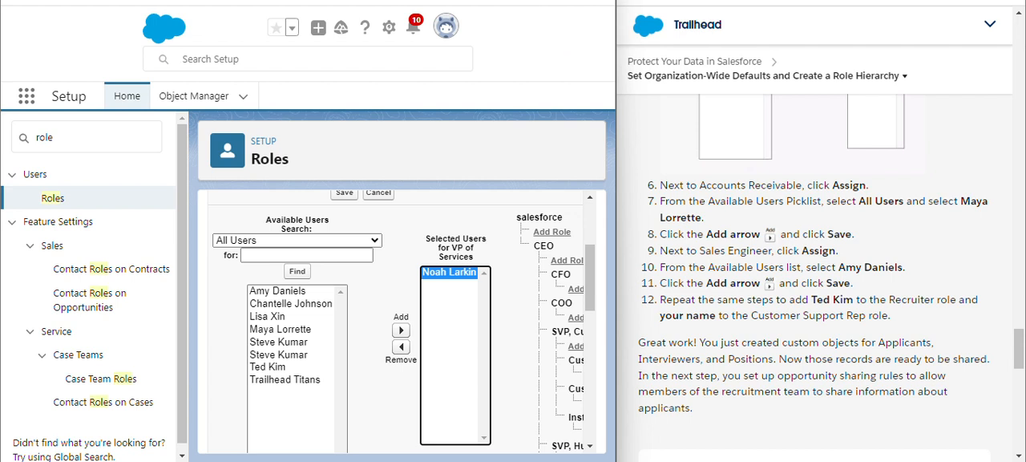
left_click_drag(1019, 349, 1019, 327)
scroll(409, 255, "down", 5)
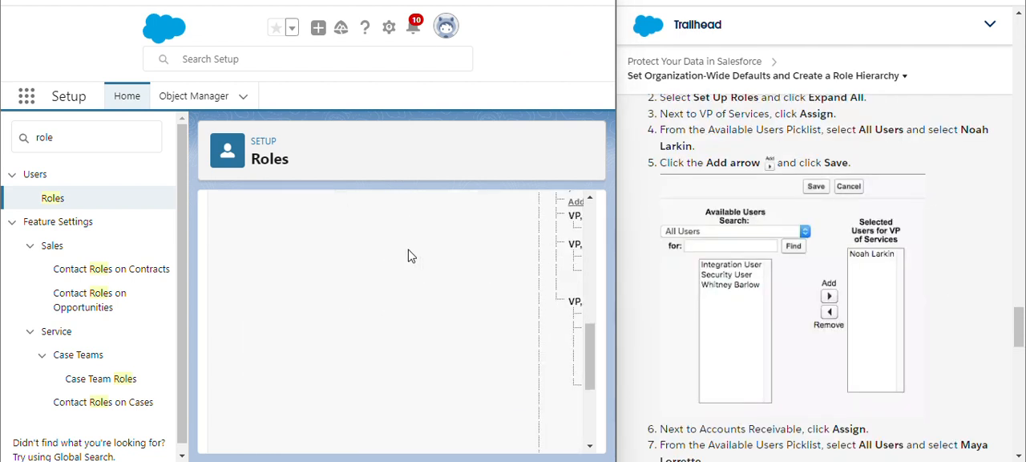
scroll(384, 328, "down", 3)
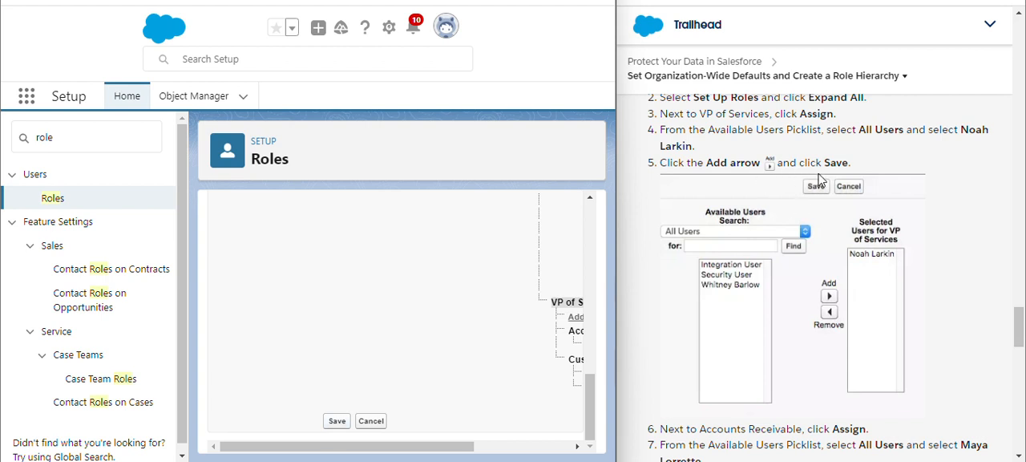
left_click(337, 420)
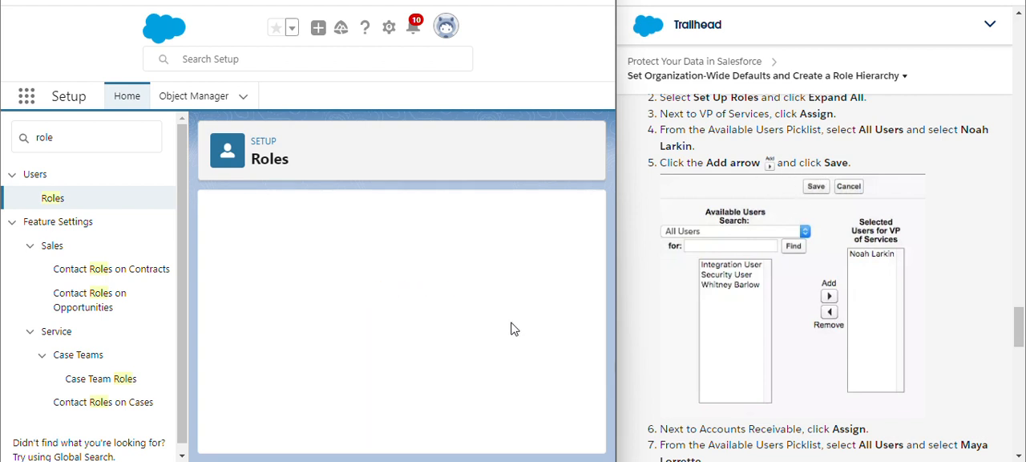
- Find Accounts Receivable under VP of Services in the role hierarchy and open its user assignment page
scroll(730, 261, "down", 4)
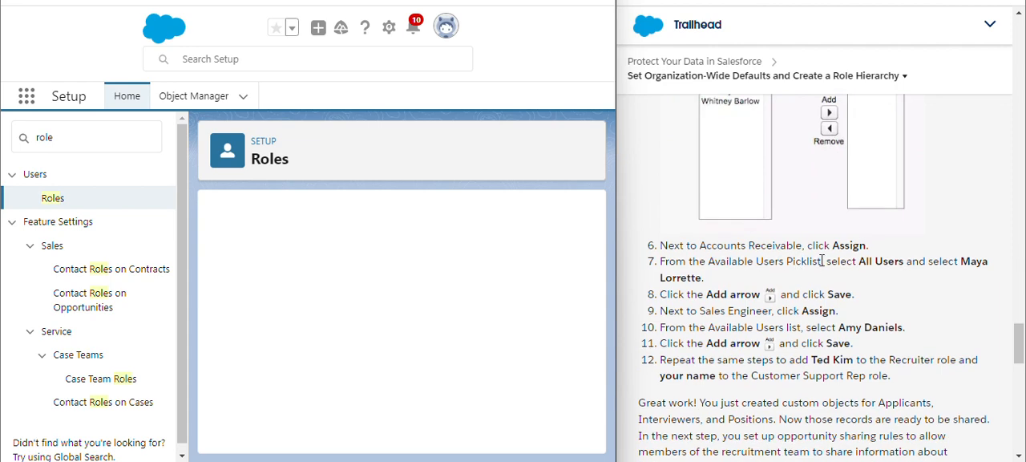
scroll(445, 355, "down", 5)
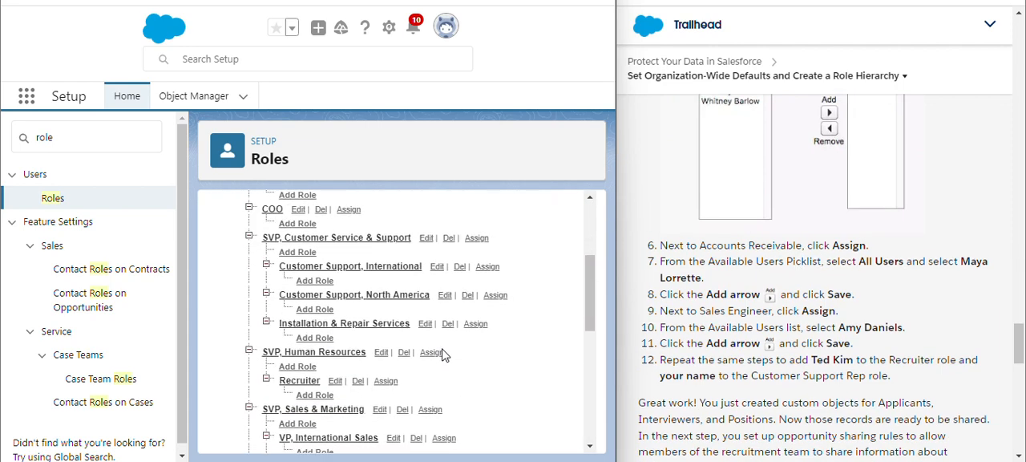
scroll(445, 355, "up", 1)
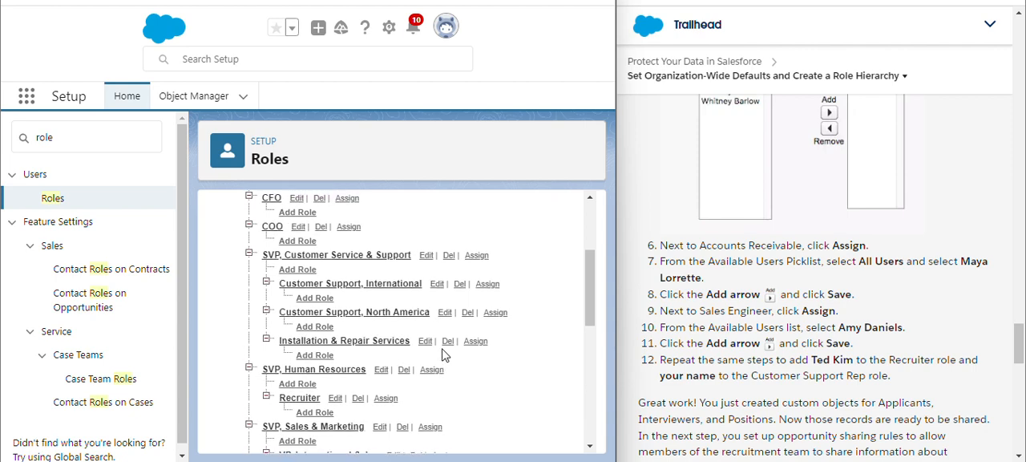
scroll(445, 355, "up", 3)
scroll(445, 355, "down", 3)
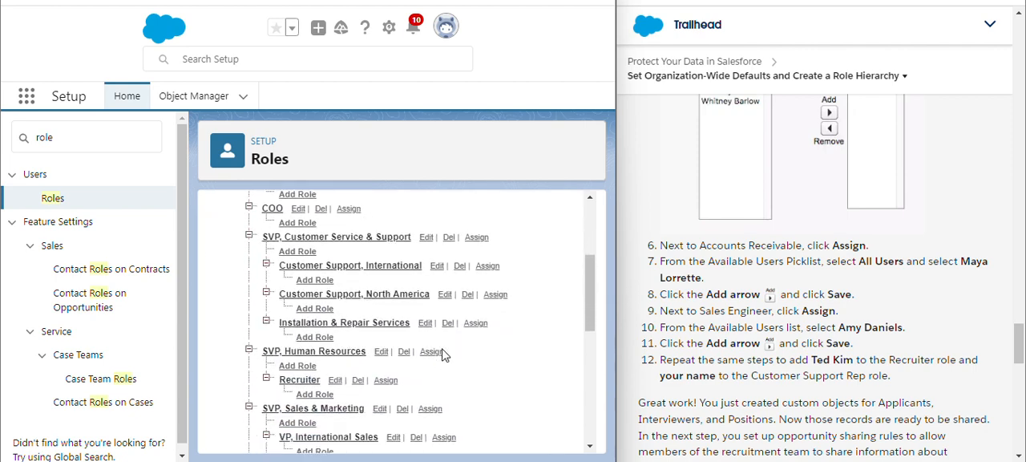
scroll(445, 355, "down", 8)
scroll(445, 355, "down", 3)
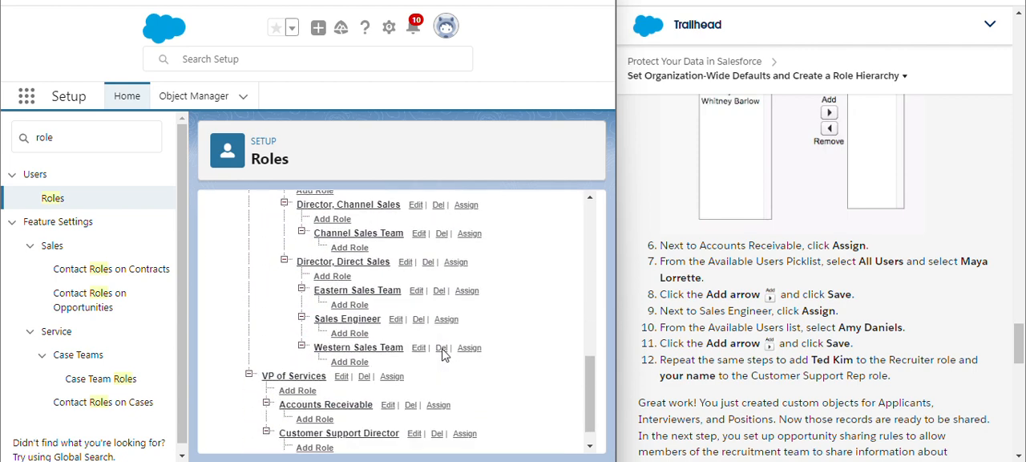
scroll(445, 355, "down", 2)
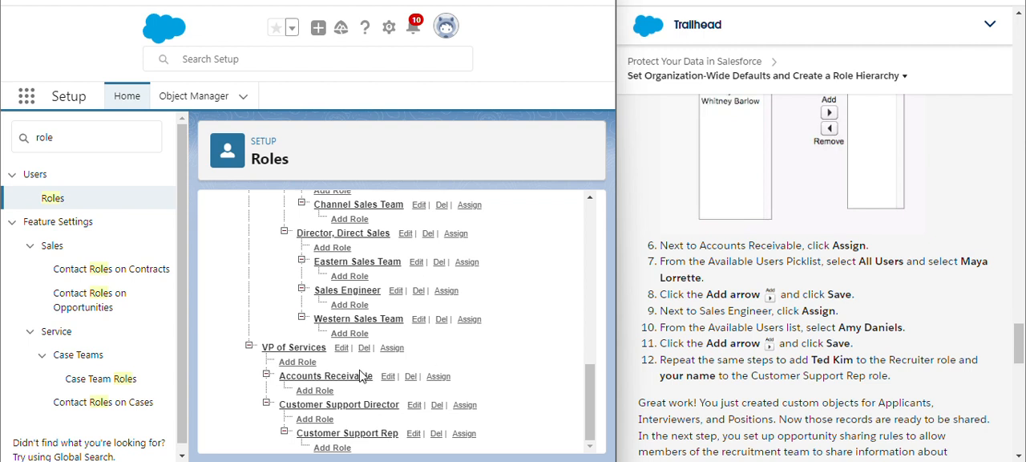
left_click(439, 377)
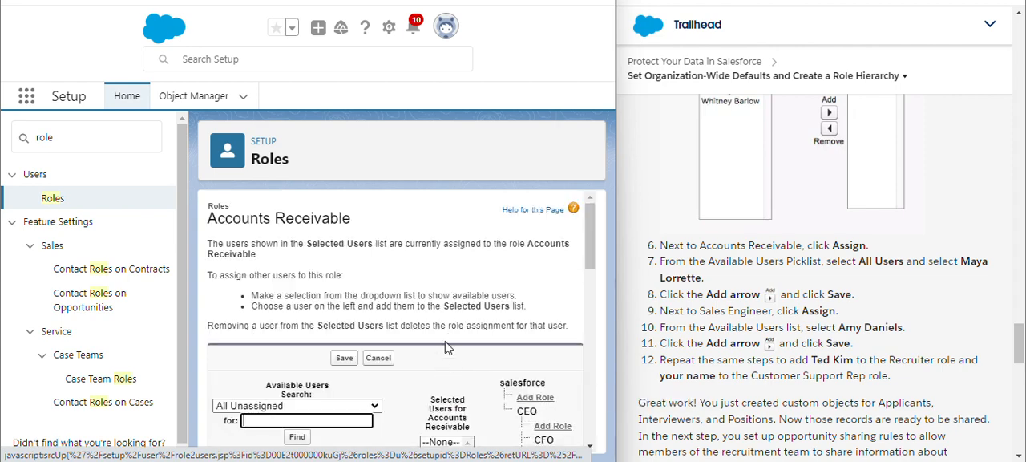
- Switch the available users list for Accounts Receivable to All Users
scroll(444, 341, "down", 2)
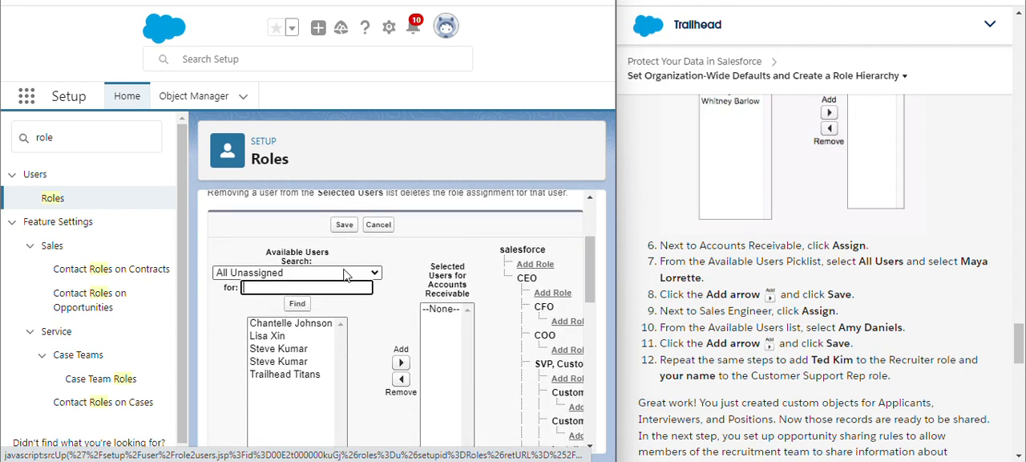
left_click(296, 273)
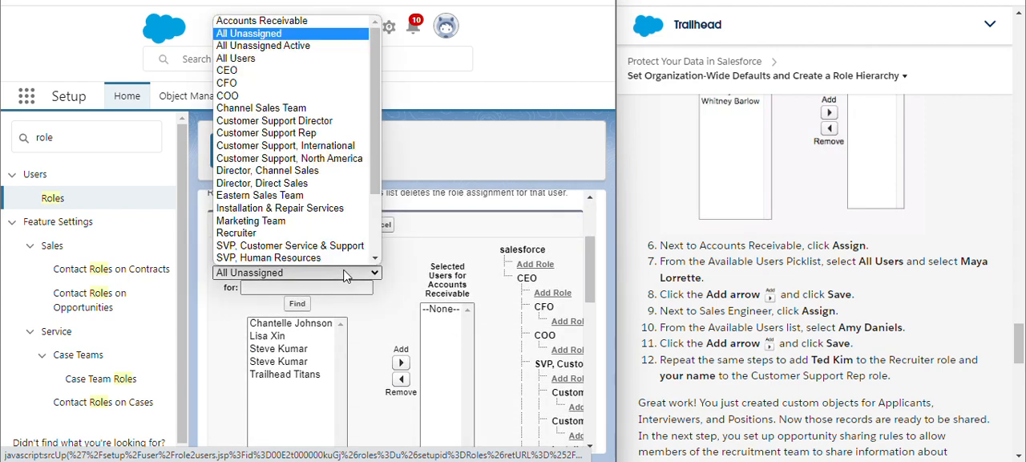
left_click(289, 59)
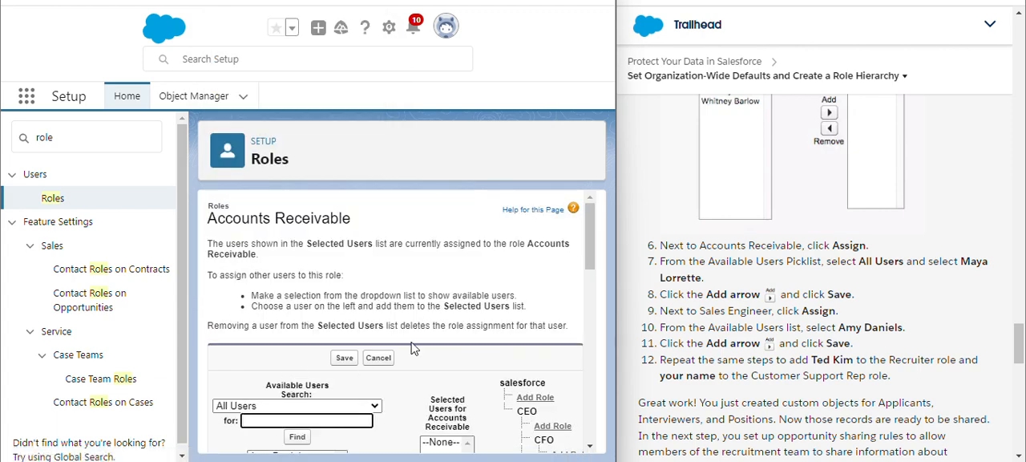
- Add the user named in instruction 7 to the selected users for Accounts Receivable and save the assignment
scroll(415, 340, "down", 3)
scroll(415, 335, "down", 1)
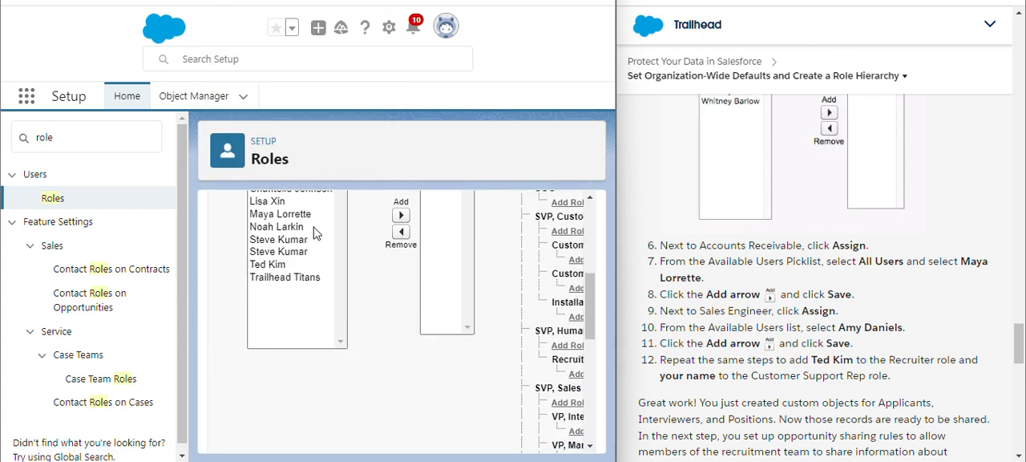
scroll(363, 241, "up", 1)
left_click(304, 259)
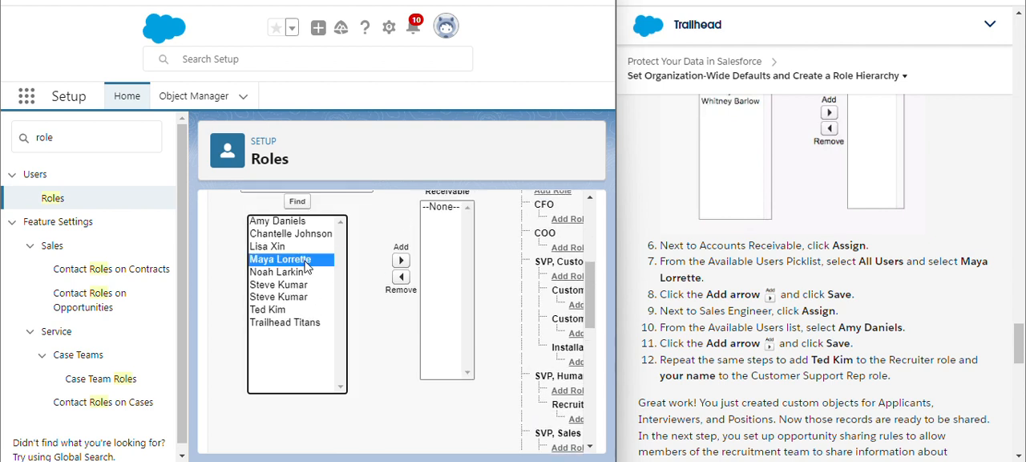
left_click(401, 259)
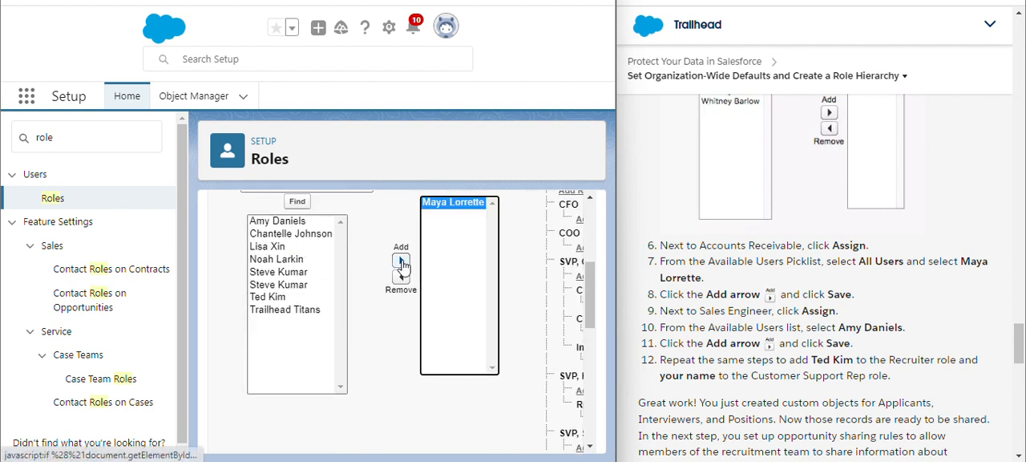
scroll(434, 370, "down", 5)
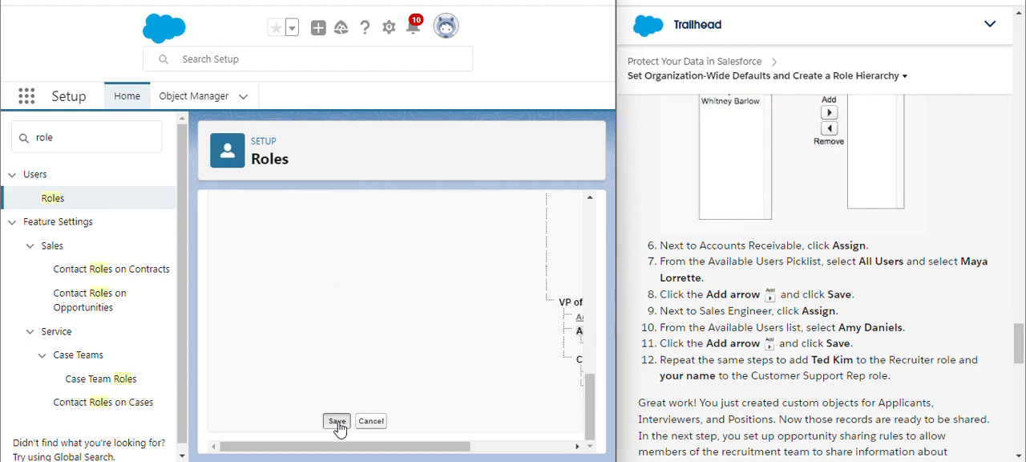
left_click(337, 423)
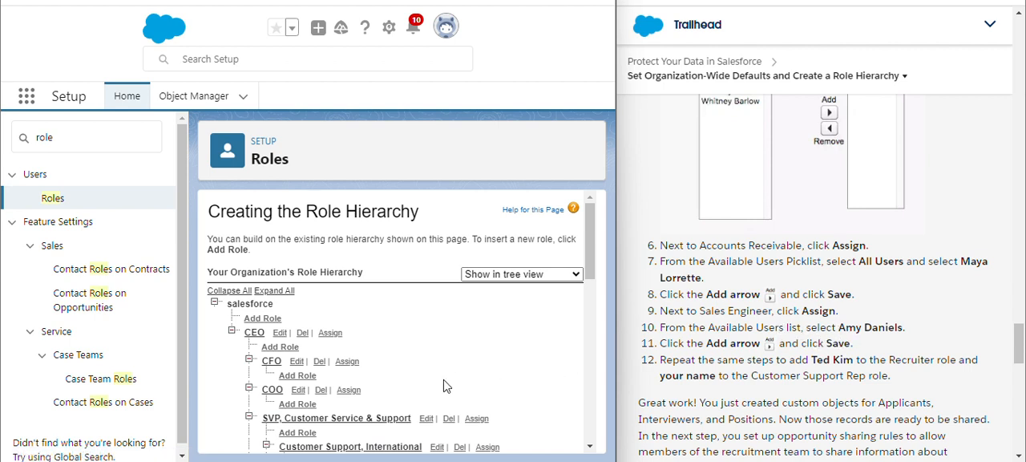
- Find Sales Engineer under Director, Direct Sales in the role hierarchy and open its user assignment page
scroll(403, 336, "down", 3)
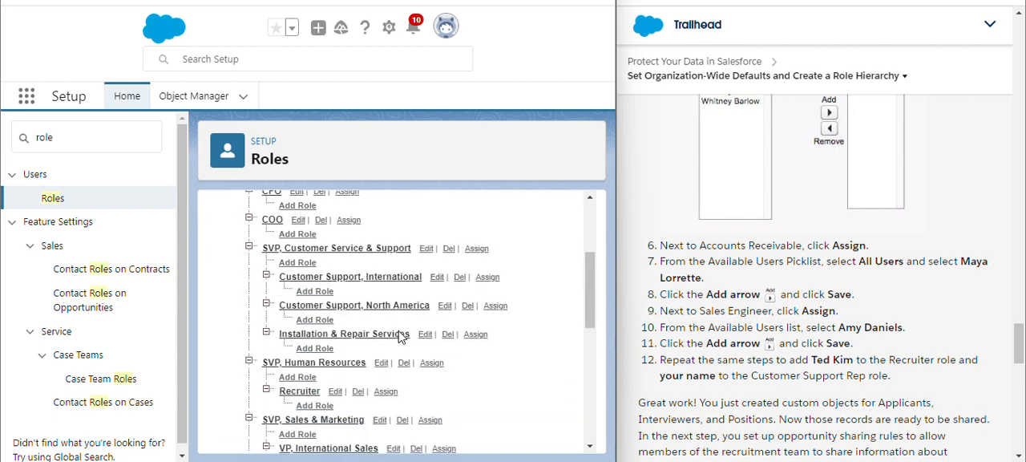
scroll(400, 336, "down", 6)
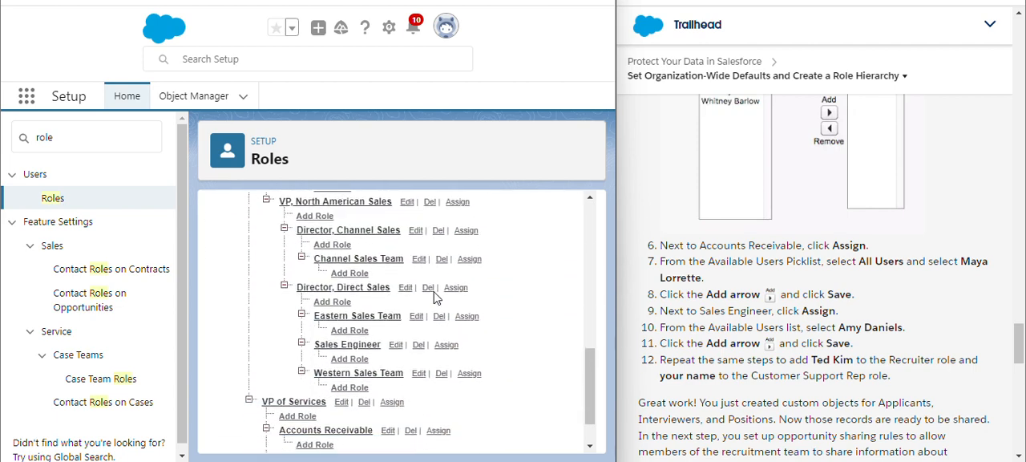
scroll(436, 298, "down", 1)
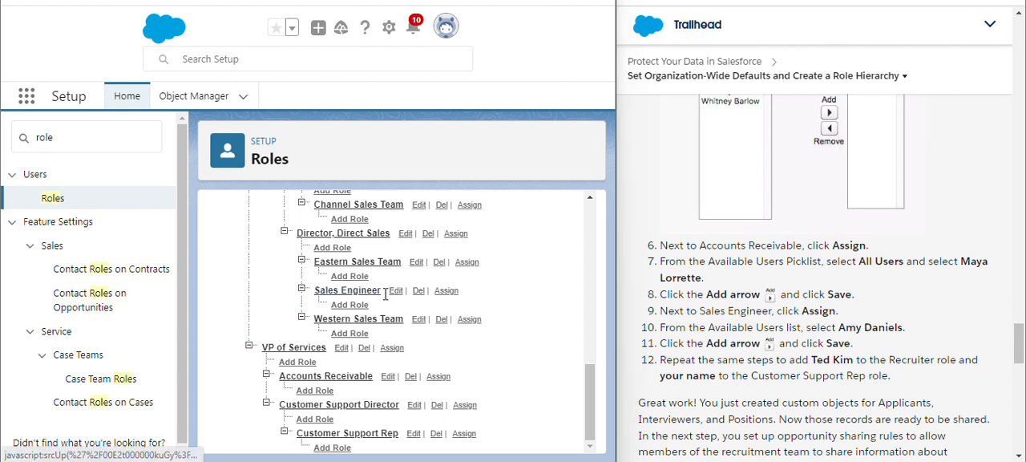
left_click(445, 293)
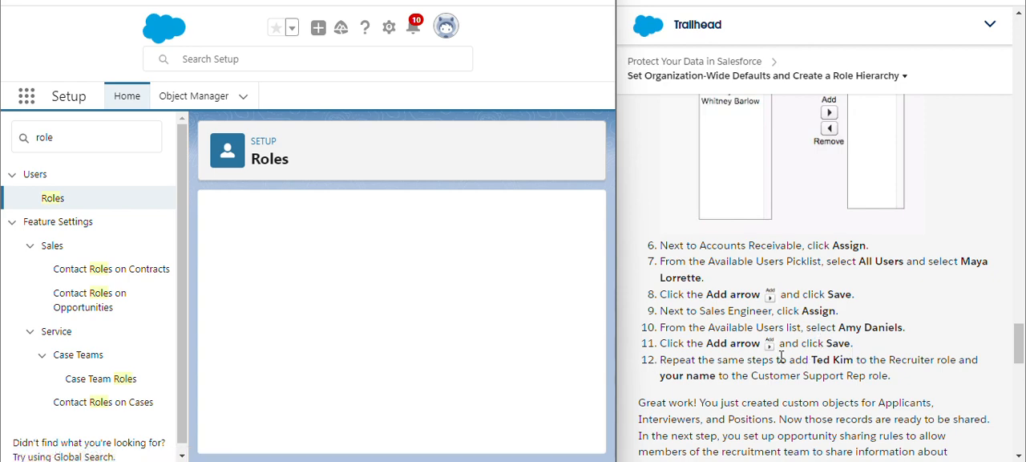
- Switch the available users list for Sales Engineer to All Users
scroll(478, 384, "down", 5)
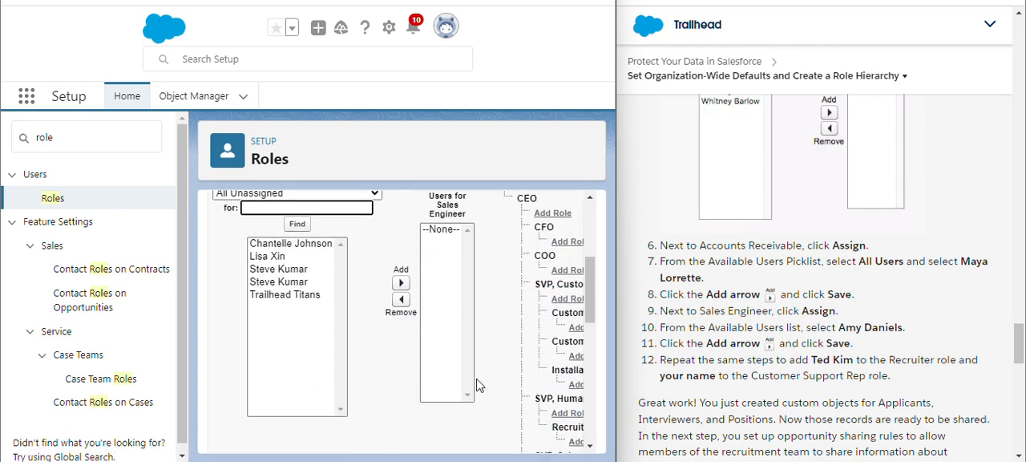
scroll(478, 384, "up", 1)
left_click(345, 233)
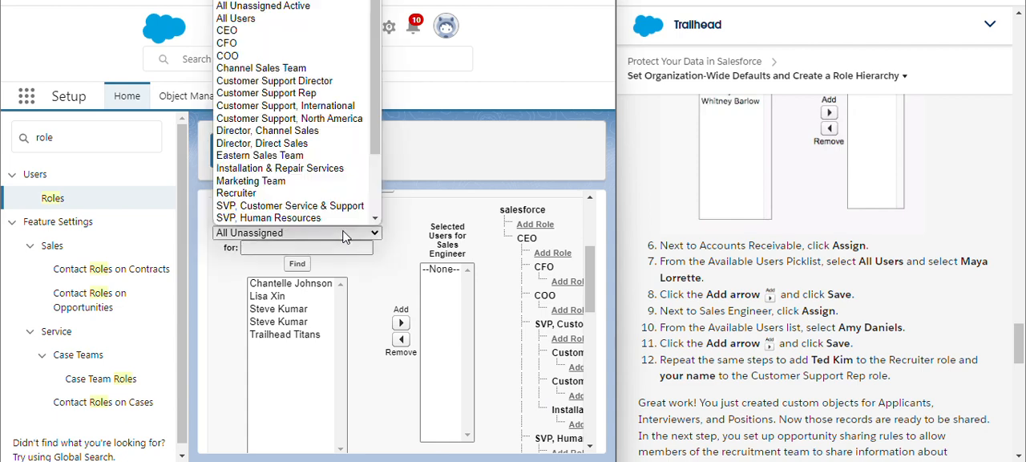
left_click(282, 19)
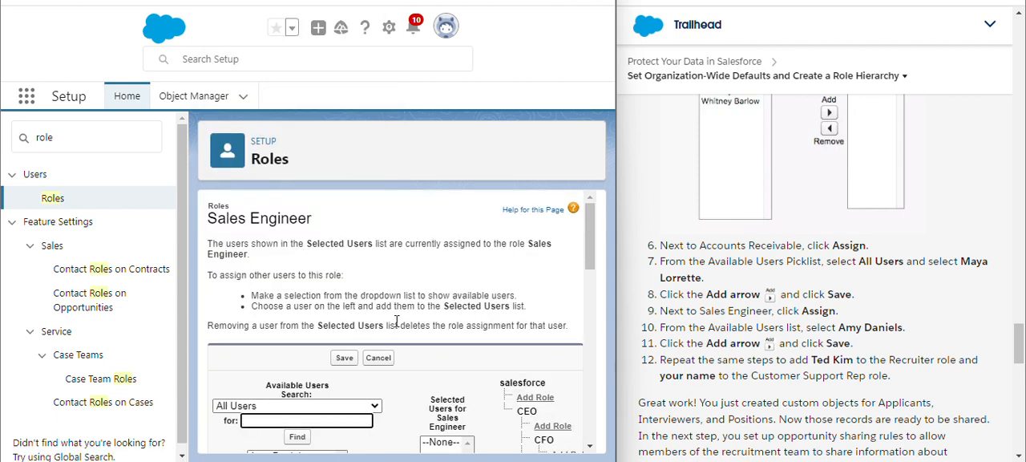
- Add the user named in instruction 10 to the selected users for Sales Engineer and save the assignment
scroll(396, 321, "down", 3)
scroll(396, 321, "up", 1)
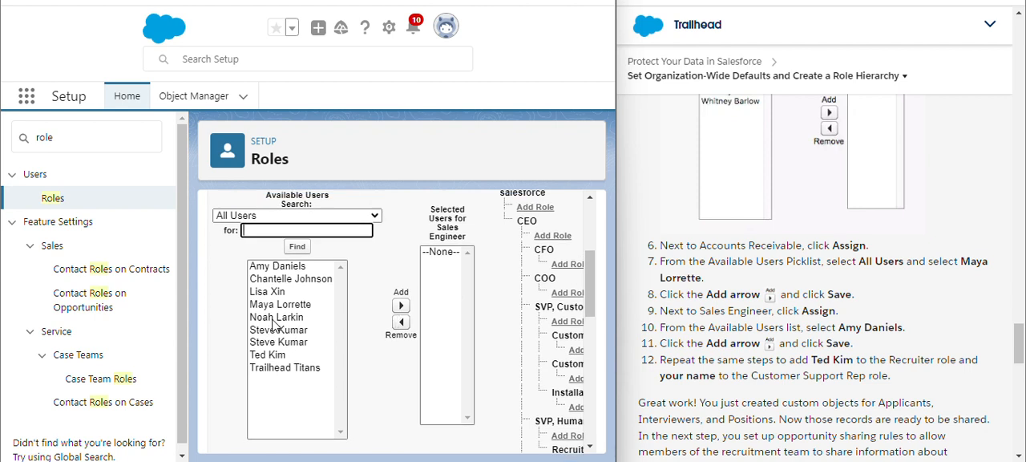
left_click(288, 267)
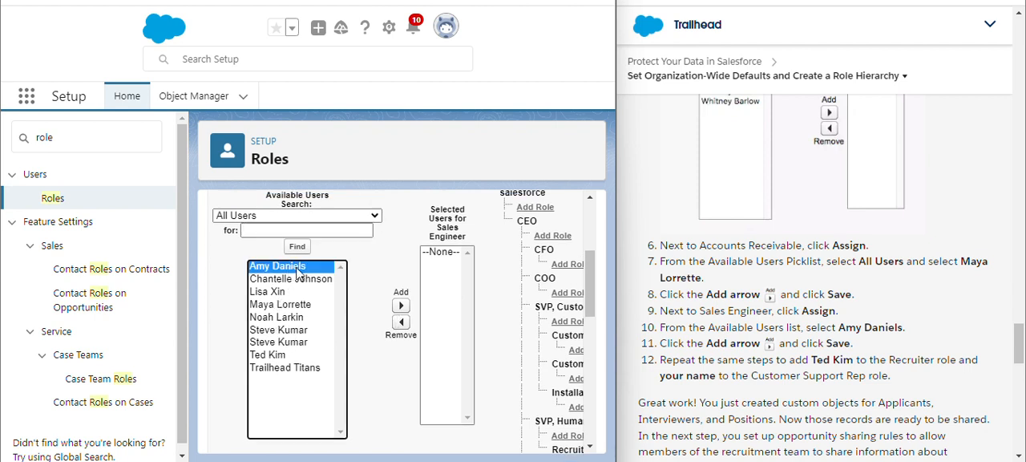
left_click(401, 305)
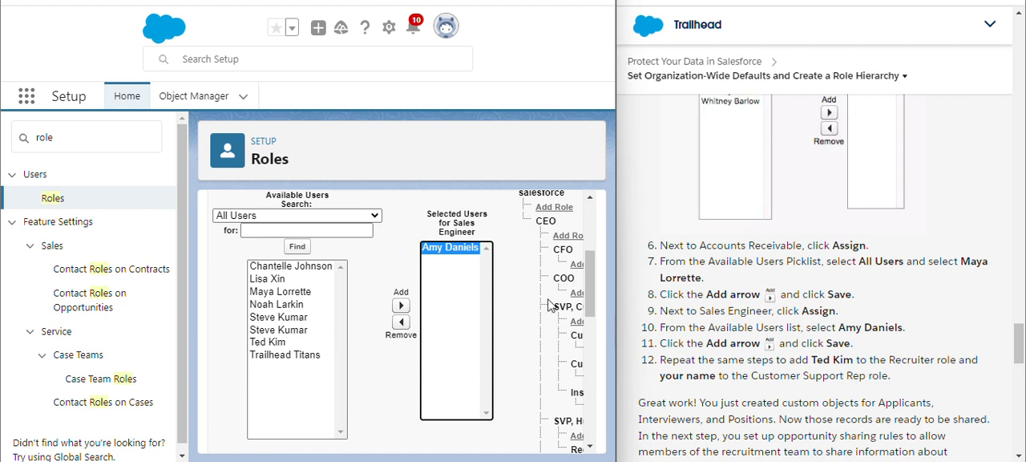
scroll(493, 348, "down", 5)
scroll(493, 349, "down", 5)
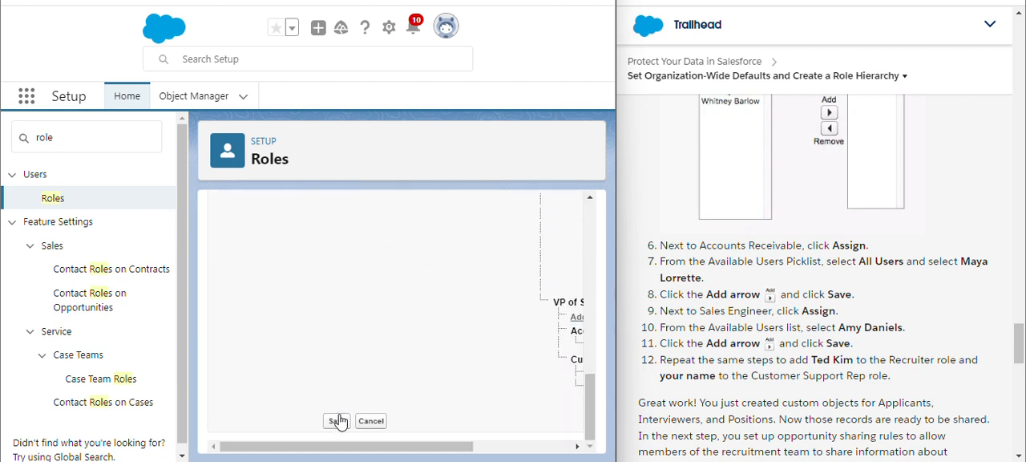
left_click(337, 420)
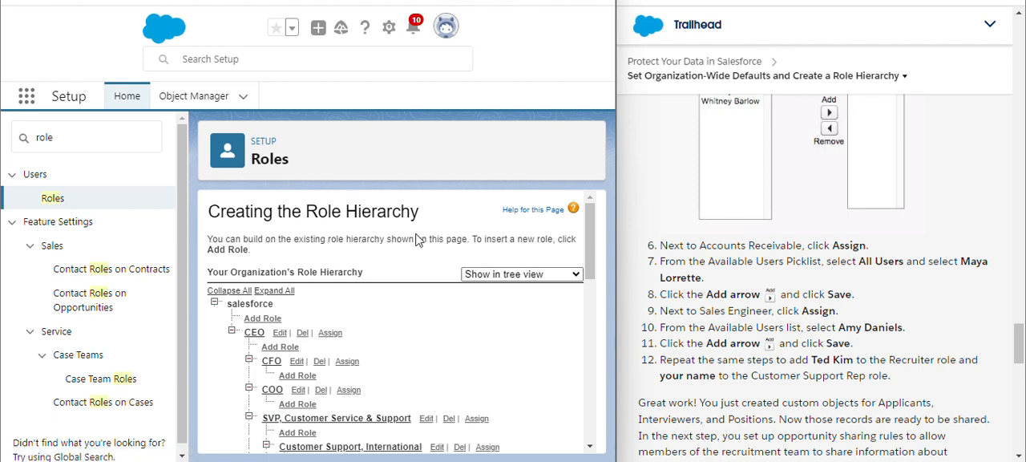
- Find Recruiter under SVP, Human Resources in the role hierarchy and open its user assignment page
scroll(417, 315, "down", 10)
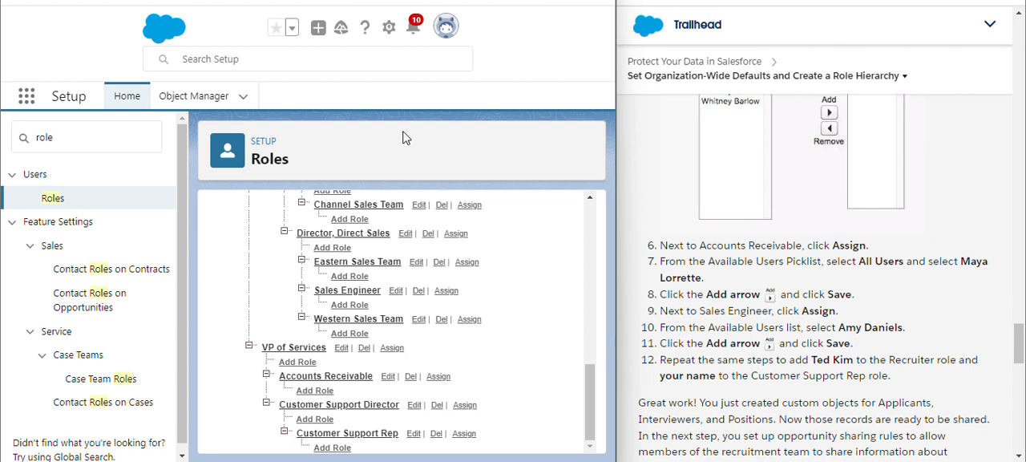
scroll(299, 205, "up", 5)
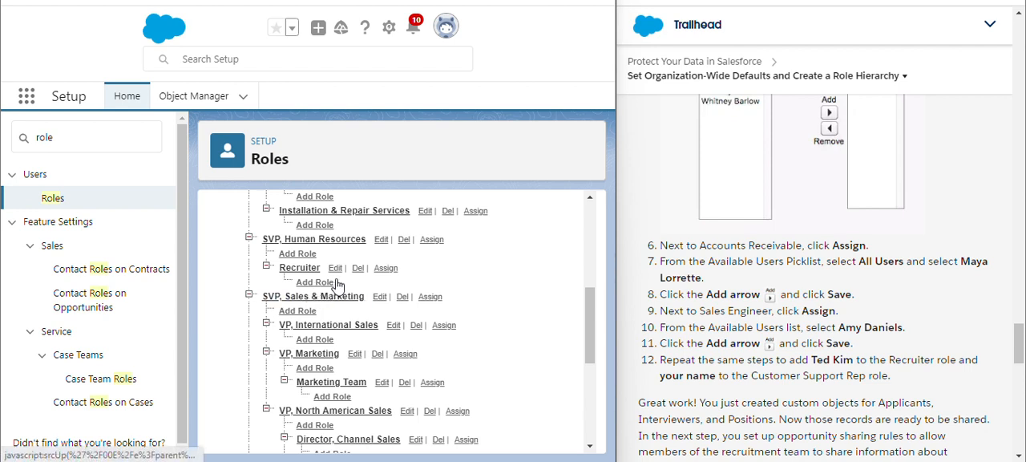
left_click(386, 270)
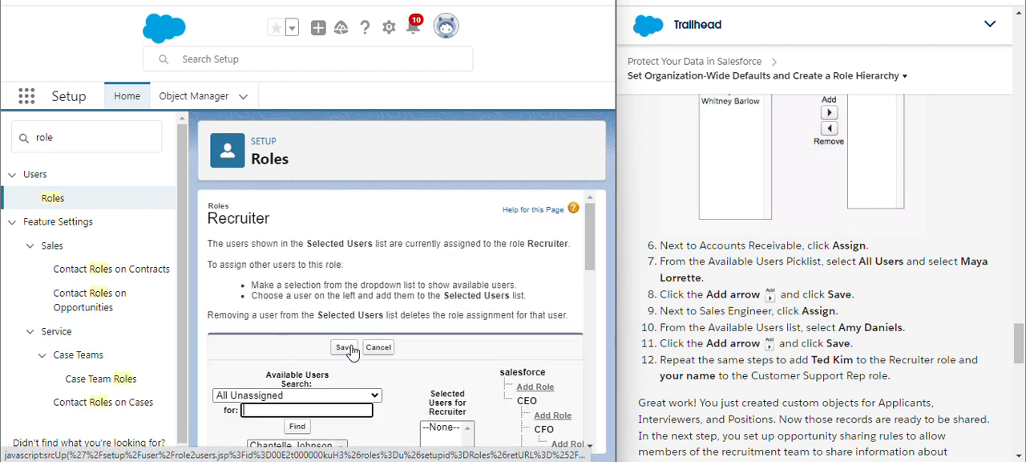
- Switch the available users list for Recruiter to All Users
scroll(362, 351, "down", 3)
left_click(346, 240)
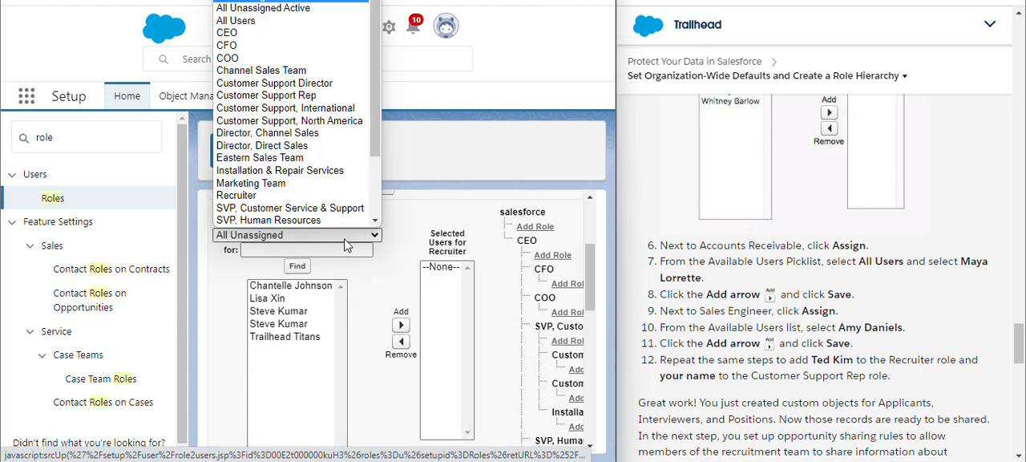
left_click(311, 22)
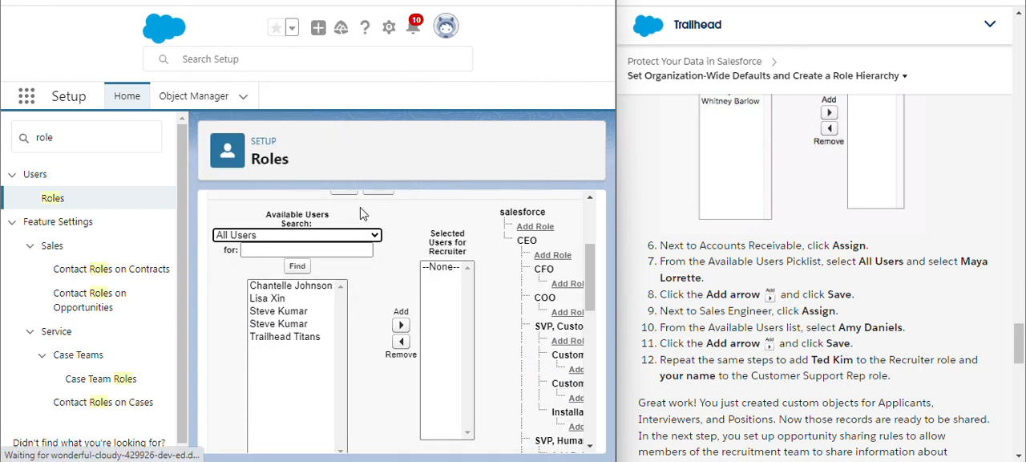
scroll(400, 270, "down", 3)
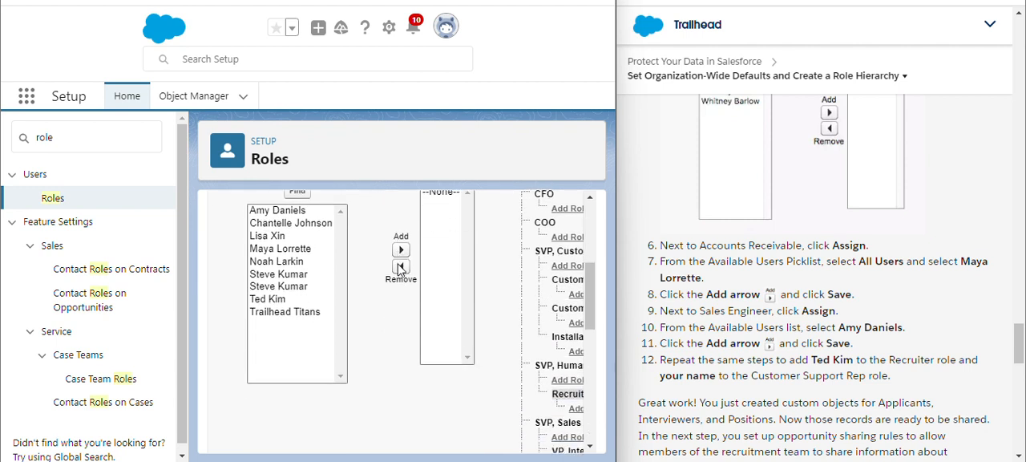
- Add the user named in instruction 12 and Trailhead Titans to the selected users for Recruiter and save the assignment
left_click(298, 299)
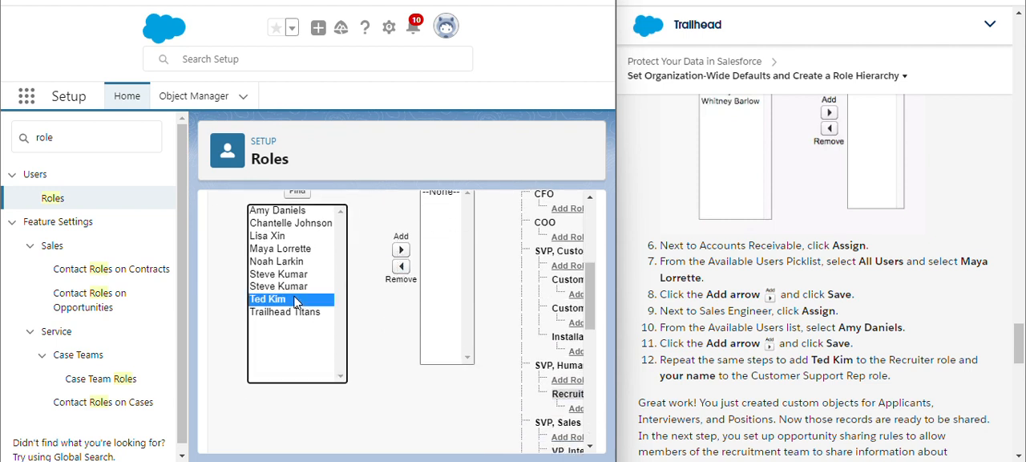
left_click(401, 251)
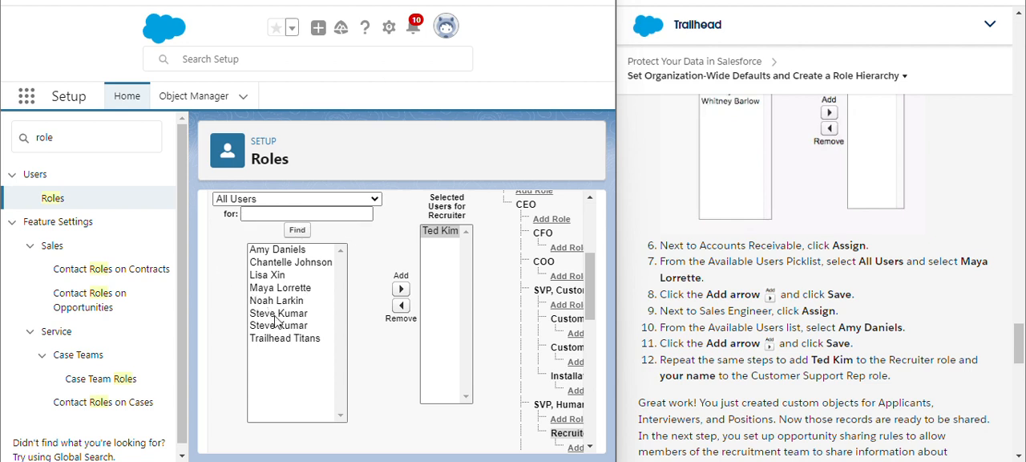
left_click(263, 340)
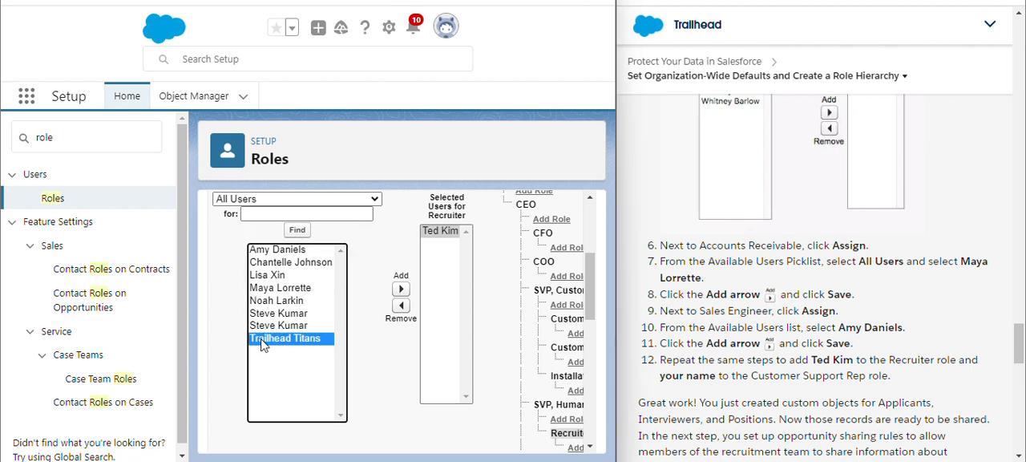
left_click(401, 288)
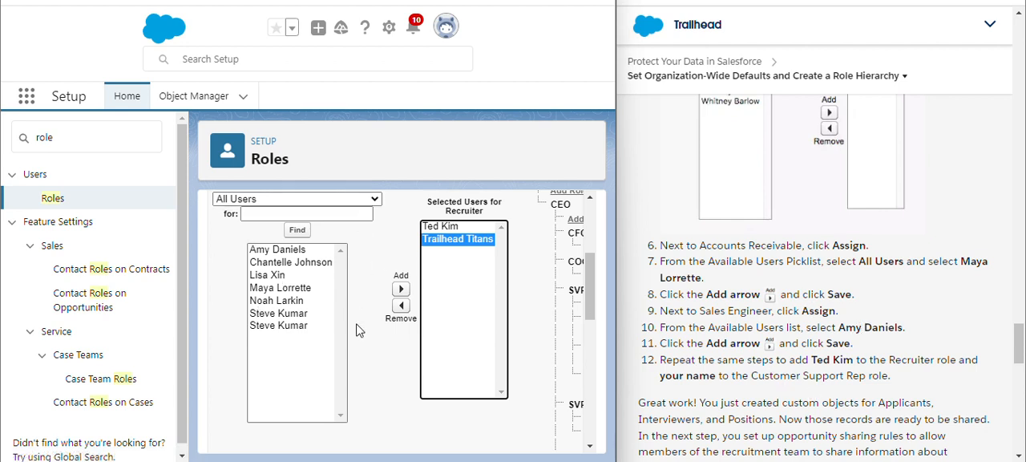
scroll(355, 264, "down", 5)
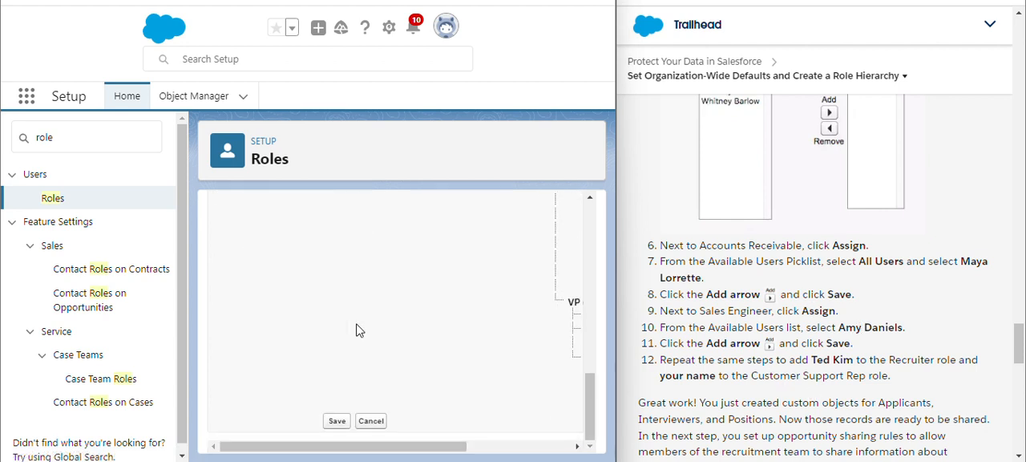
left_click(336, 422)
- Run the Trailhead step verification and review the instruction on default internal access for Applicant
scroll(775, 357, "down", 5)
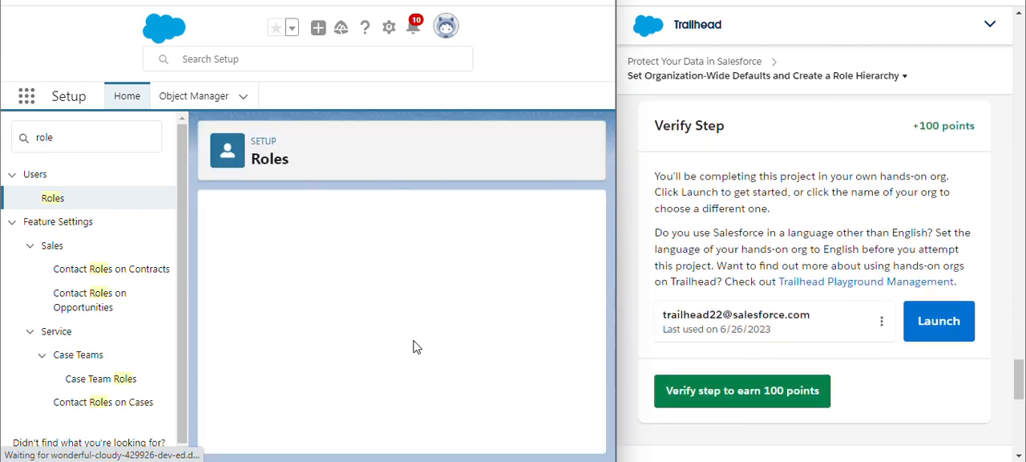
left_click(743, 399)
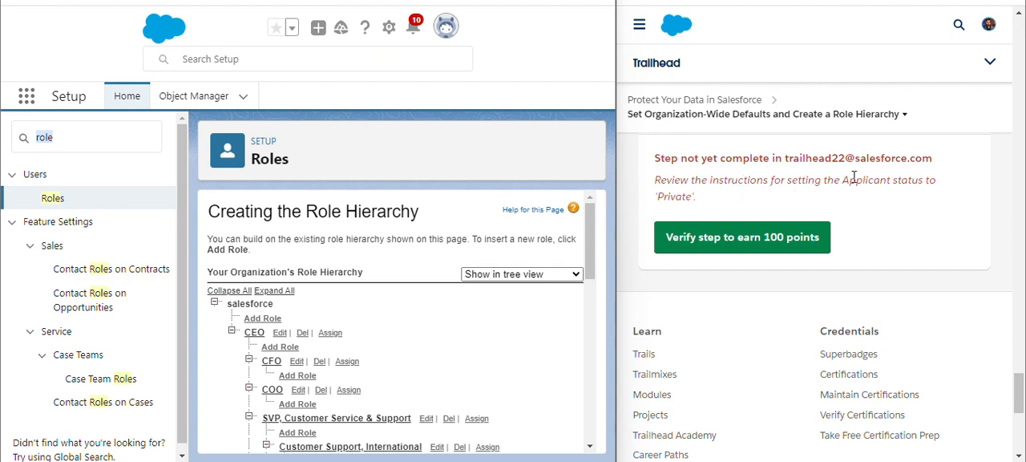
scroll(872, 188, "up", 15)
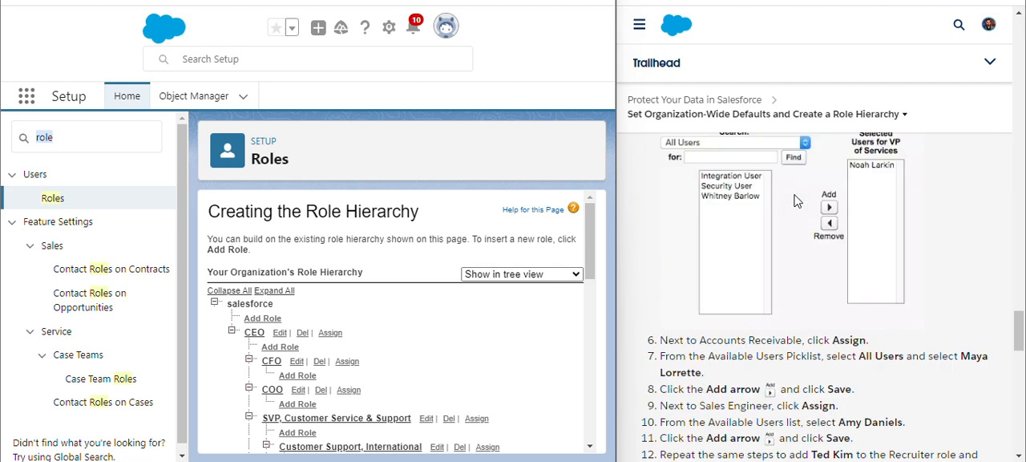
scroll(796, 200, "up", 15)
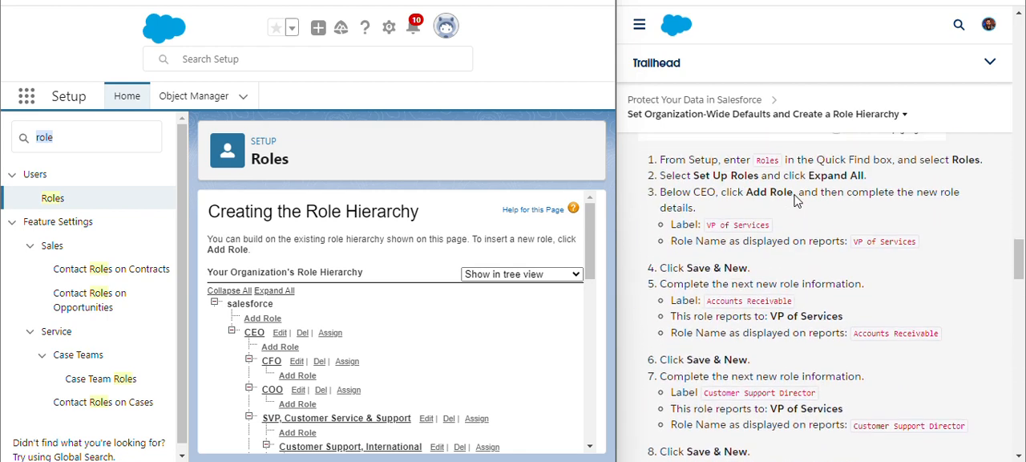
scroll(796, 200, "up", 4)
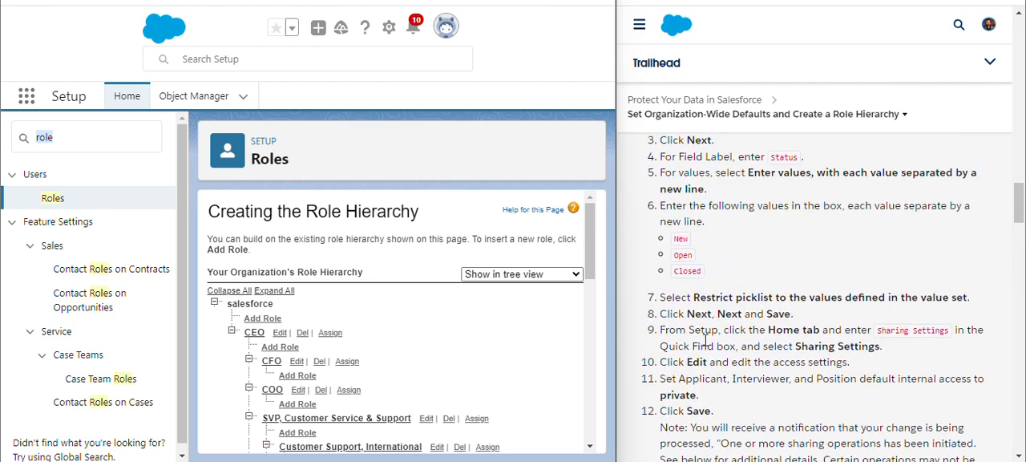
double_click(703, 380)
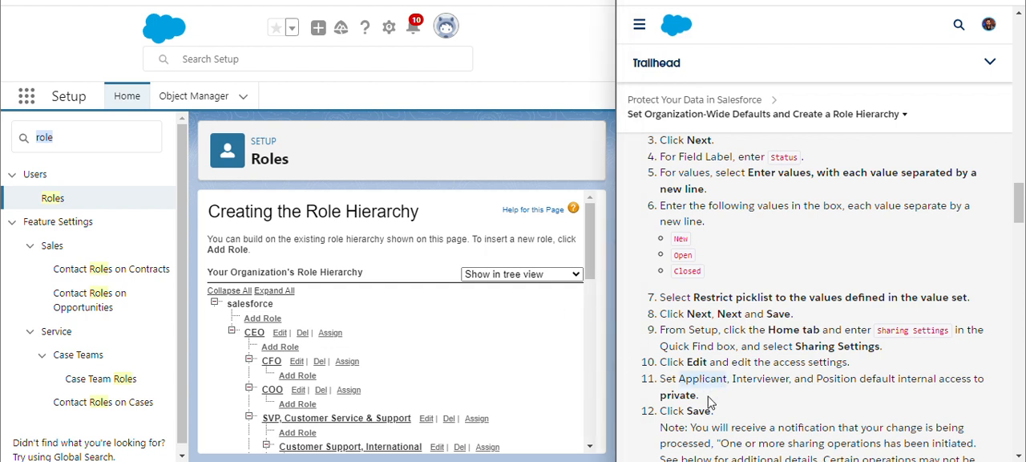
- Search Setup for "shar", go to Sharing Settings and start editing the organization-wide defaults
left_click(89, 134)
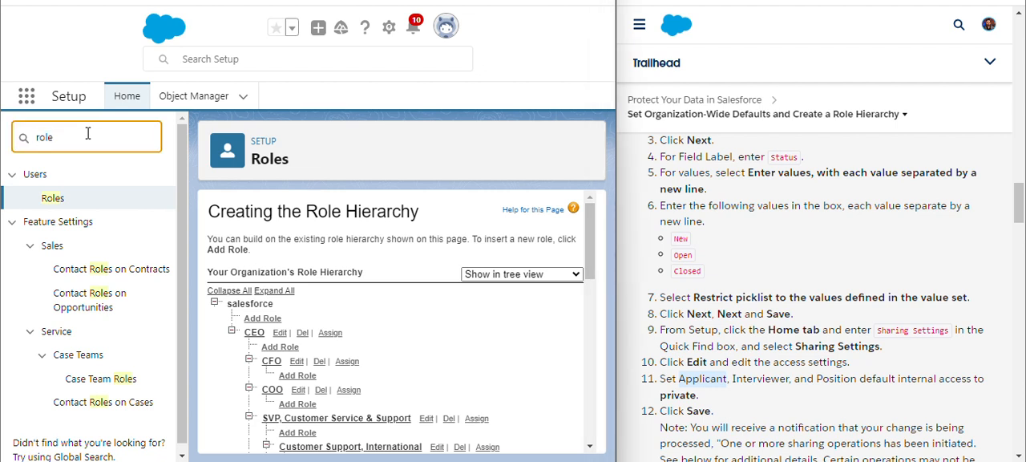
left_click_drag(88, 134, 39, 134)
type("shar")
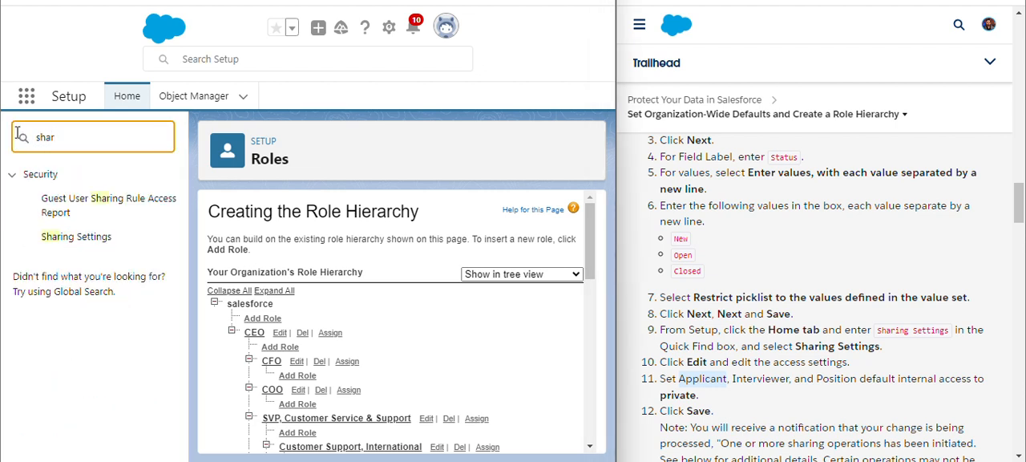
left_click(98, 236)
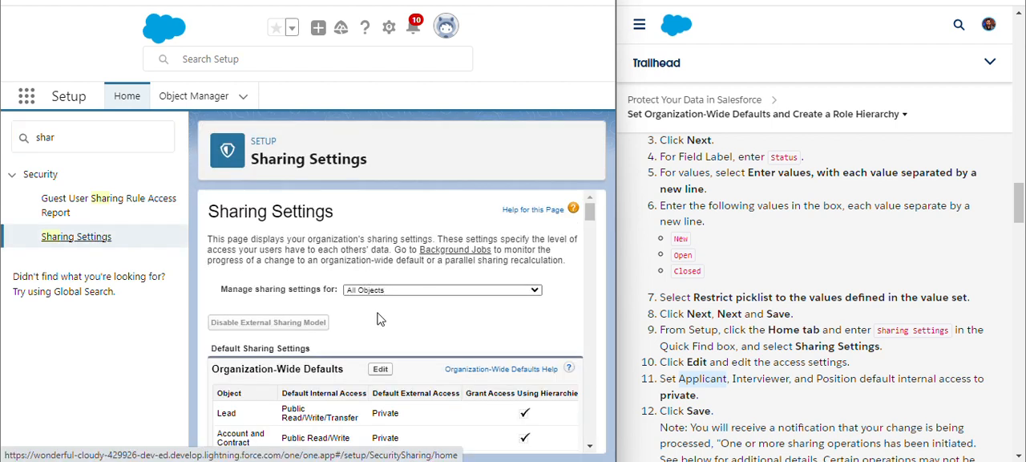
left_click(380, 369)
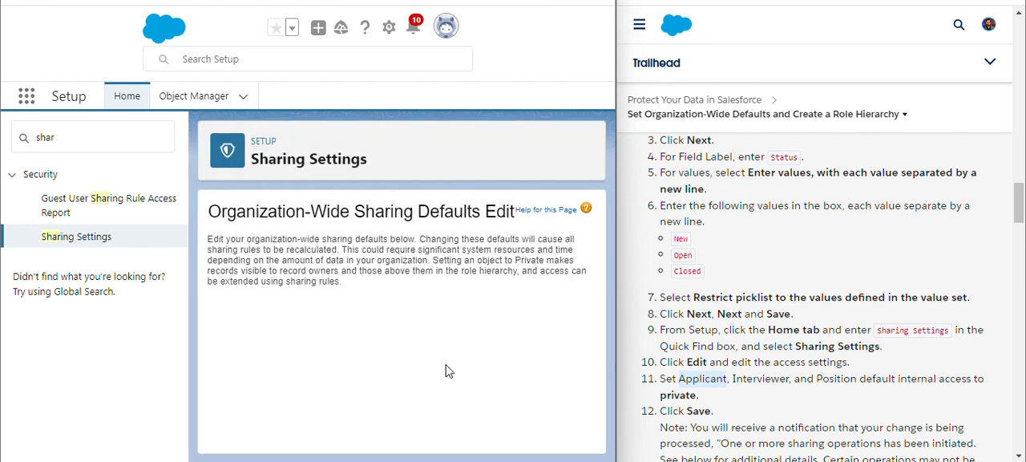
- Set the default internal access of the Applicant object to Private
scroll(314, 306, "down", 5)
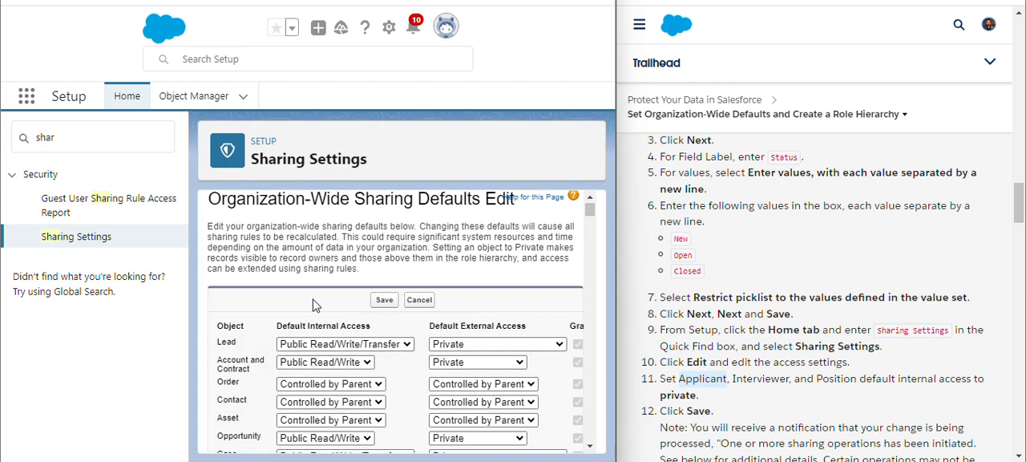
scroll(314, 305, "down", 3)
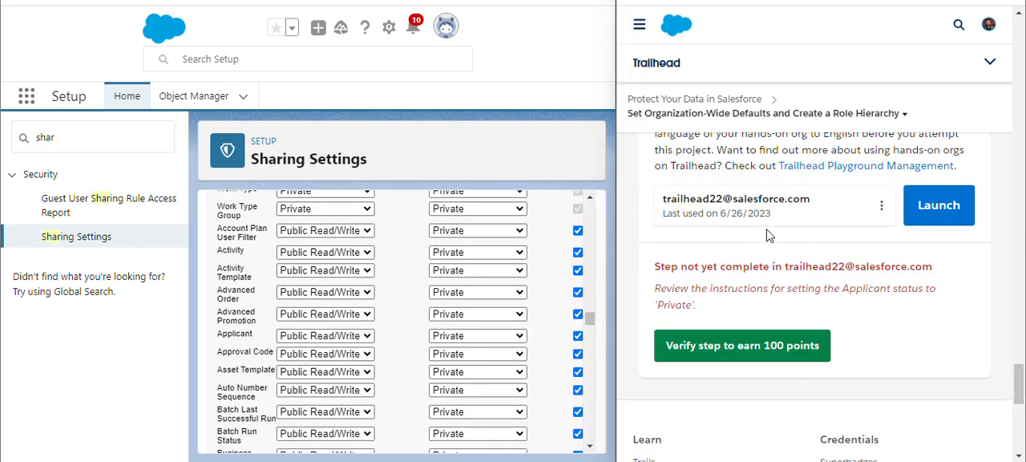
double_click(882, 294)
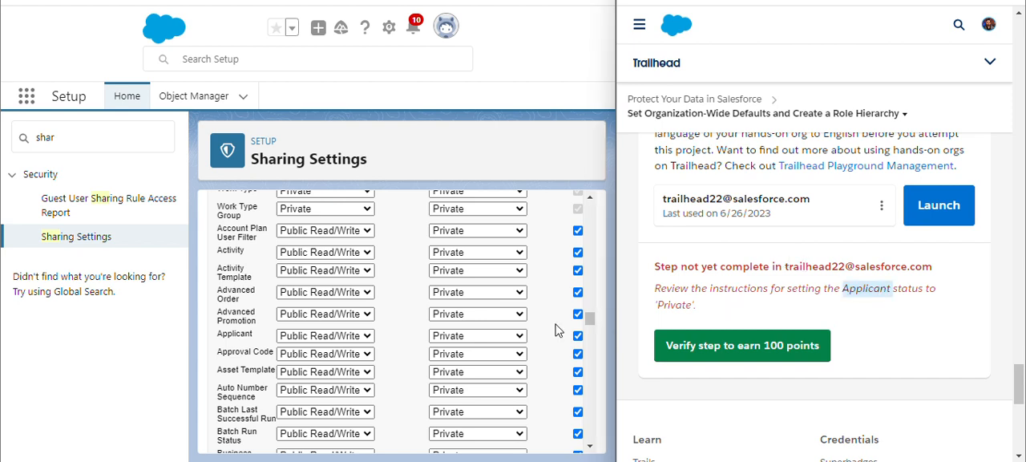
double_click(230, 335)
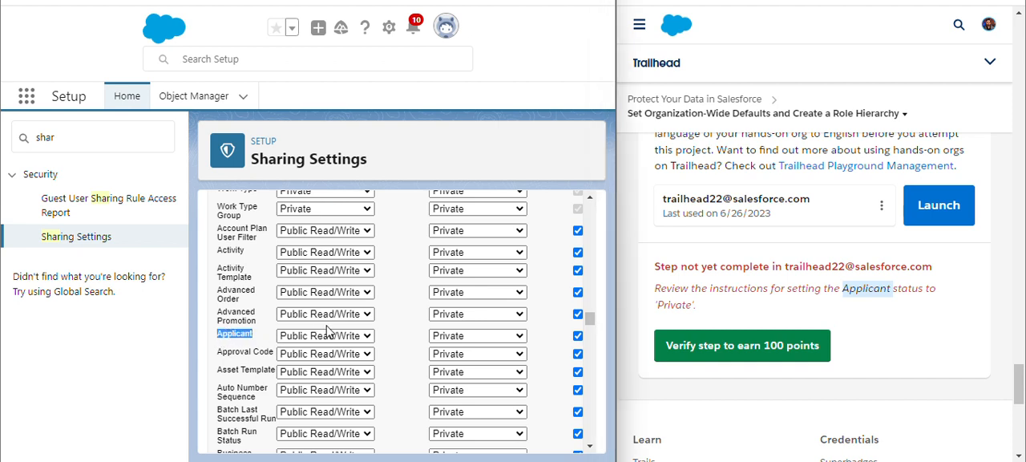
left_click(327, 334)
left_click(317, 347)
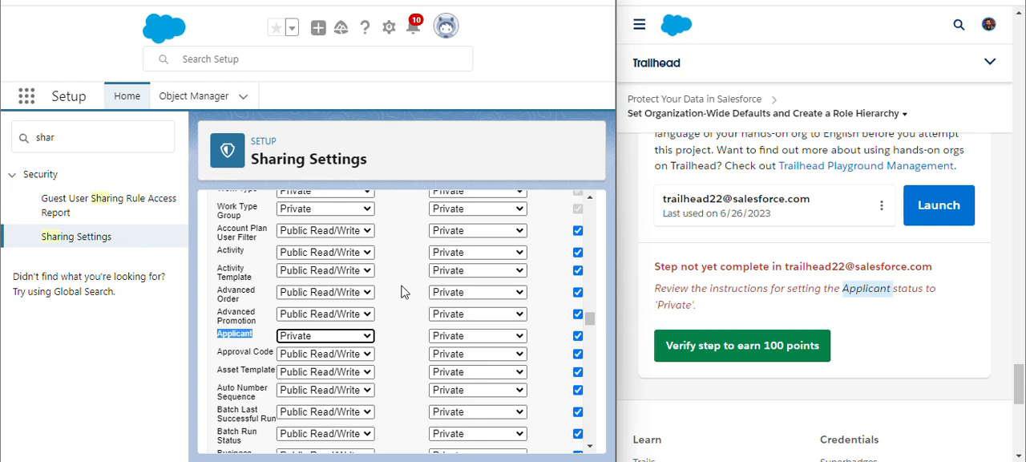
- Save the organization-wide sharing defaults and rerun the Trailhead step verification
scroll(402, 291, "down", 10)
scroll(403, 290, "down", 10)
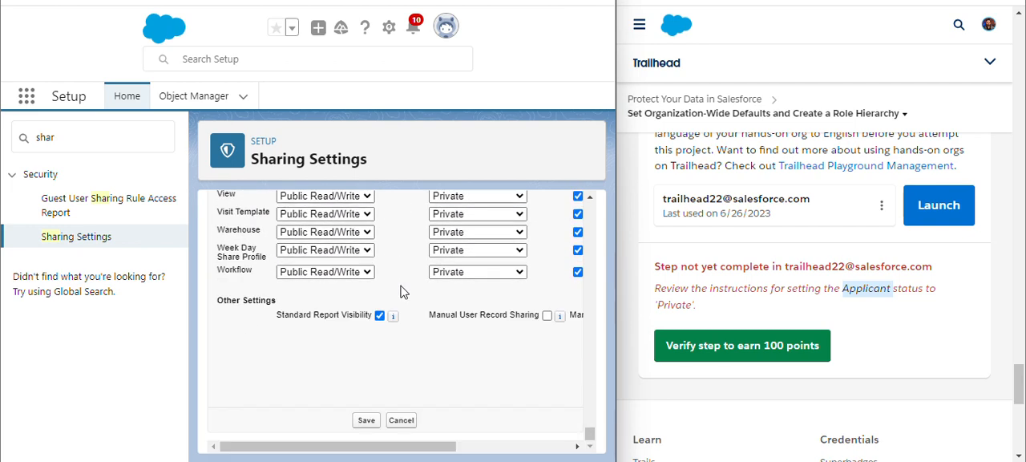
left_click(358, 423)
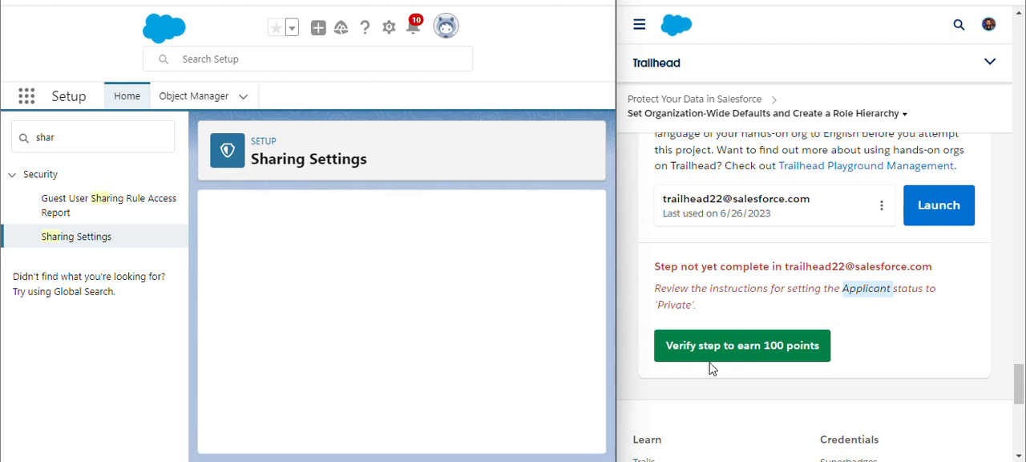
left_click(738, 351)
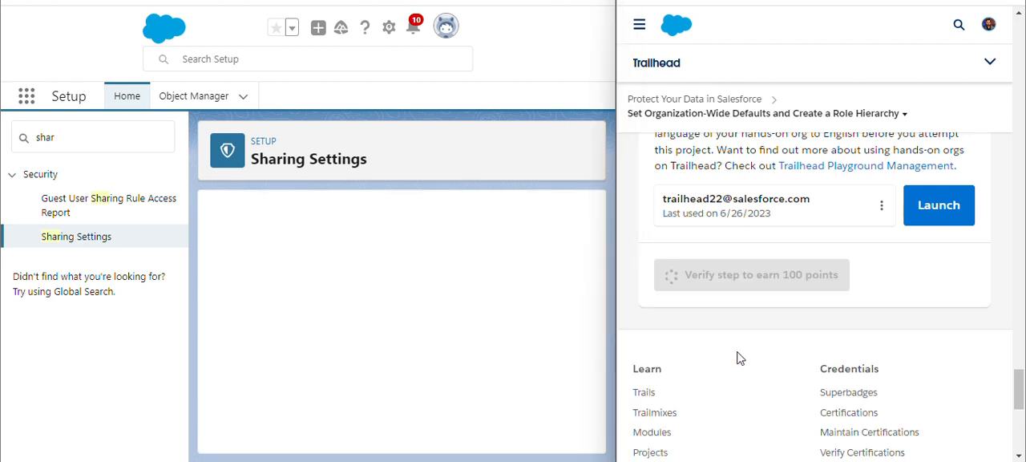